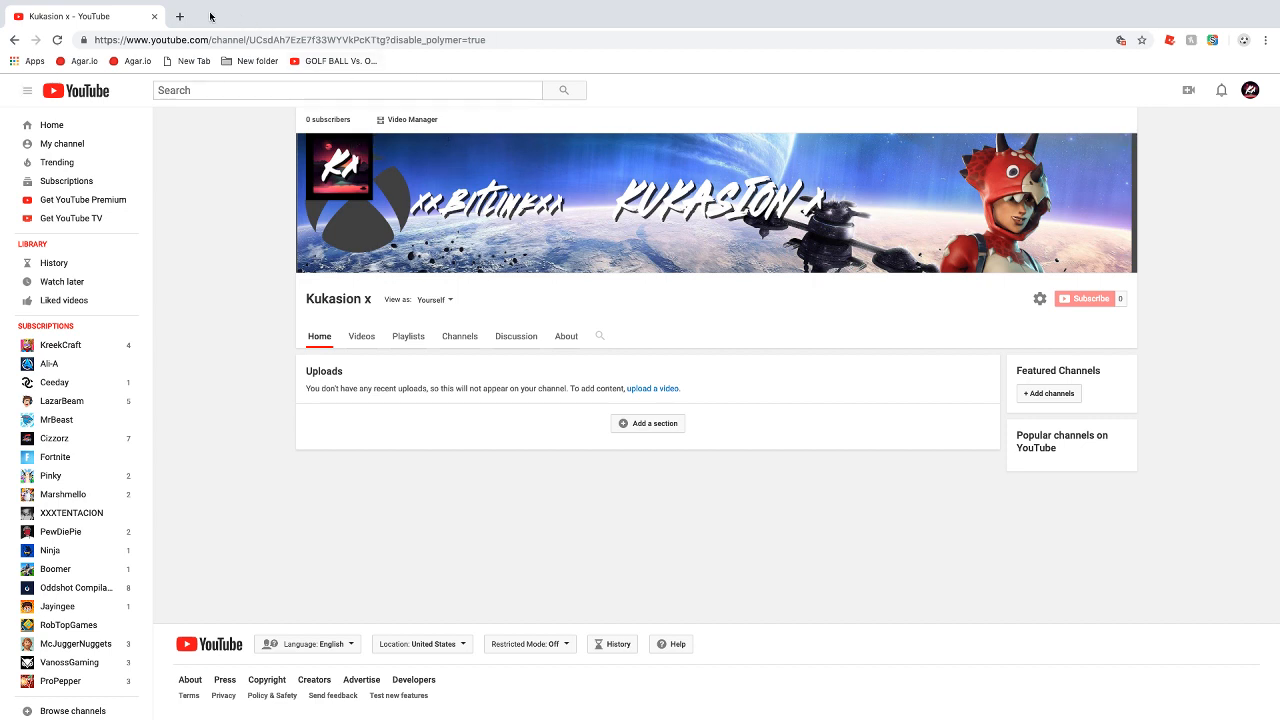
Open the Pixlr Editor at pixlr.com/editor in a new browser tab
left_click(176, 16)
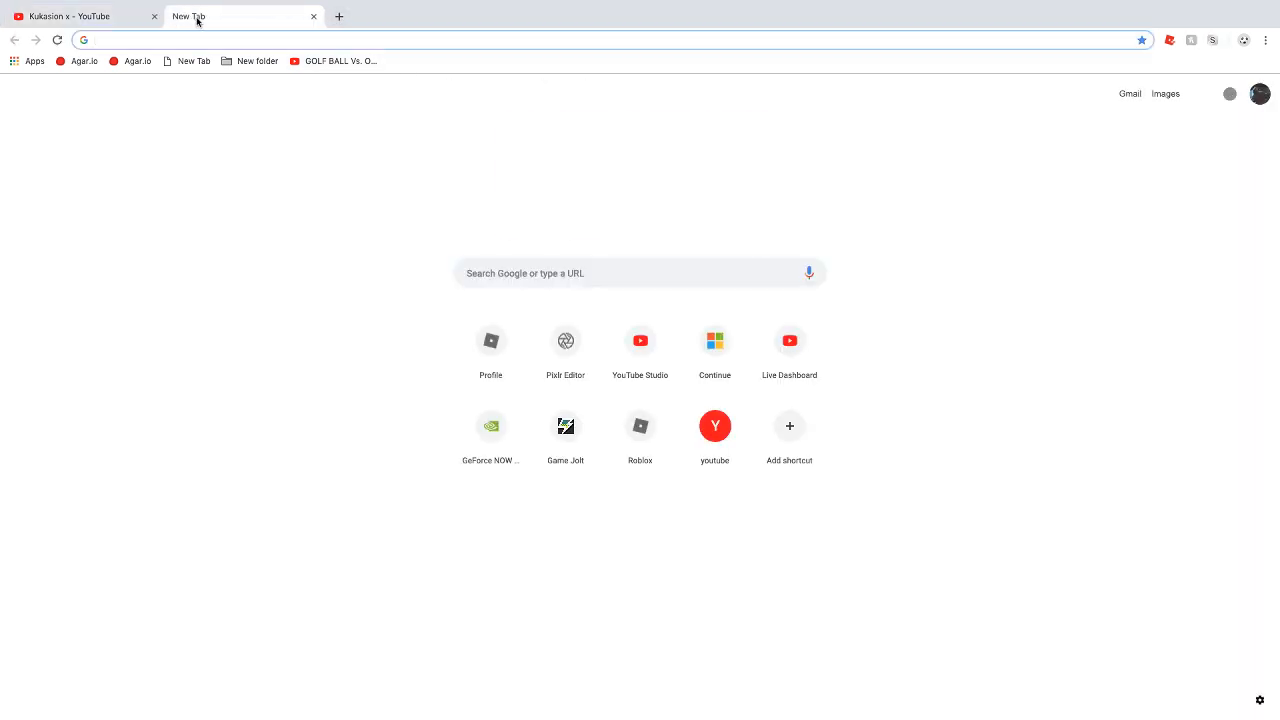
type("pi")
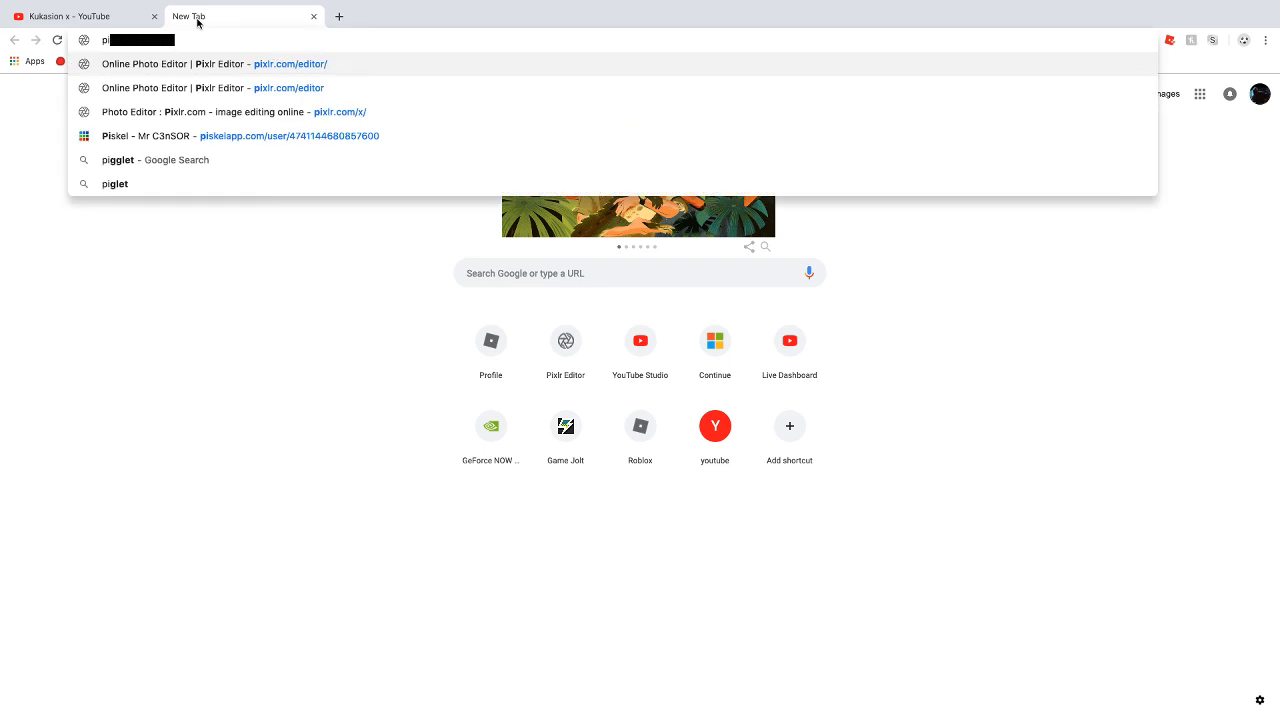
type("xlr")
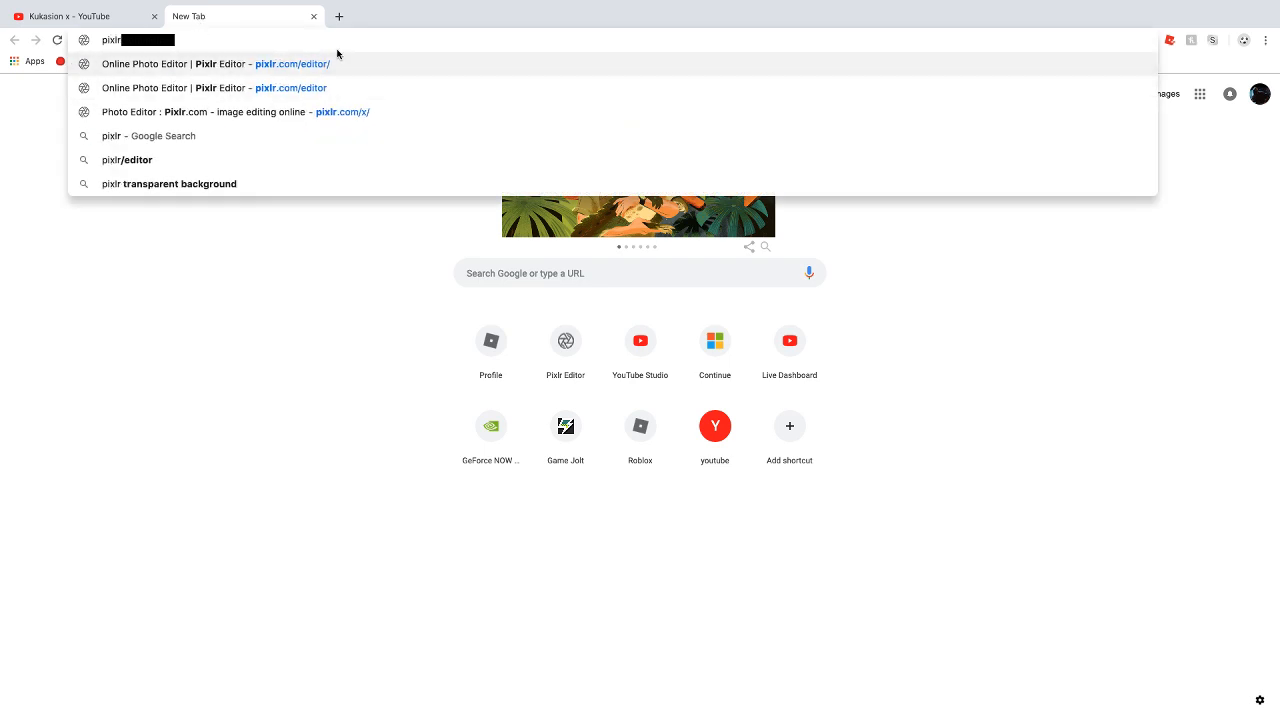
type(".co")
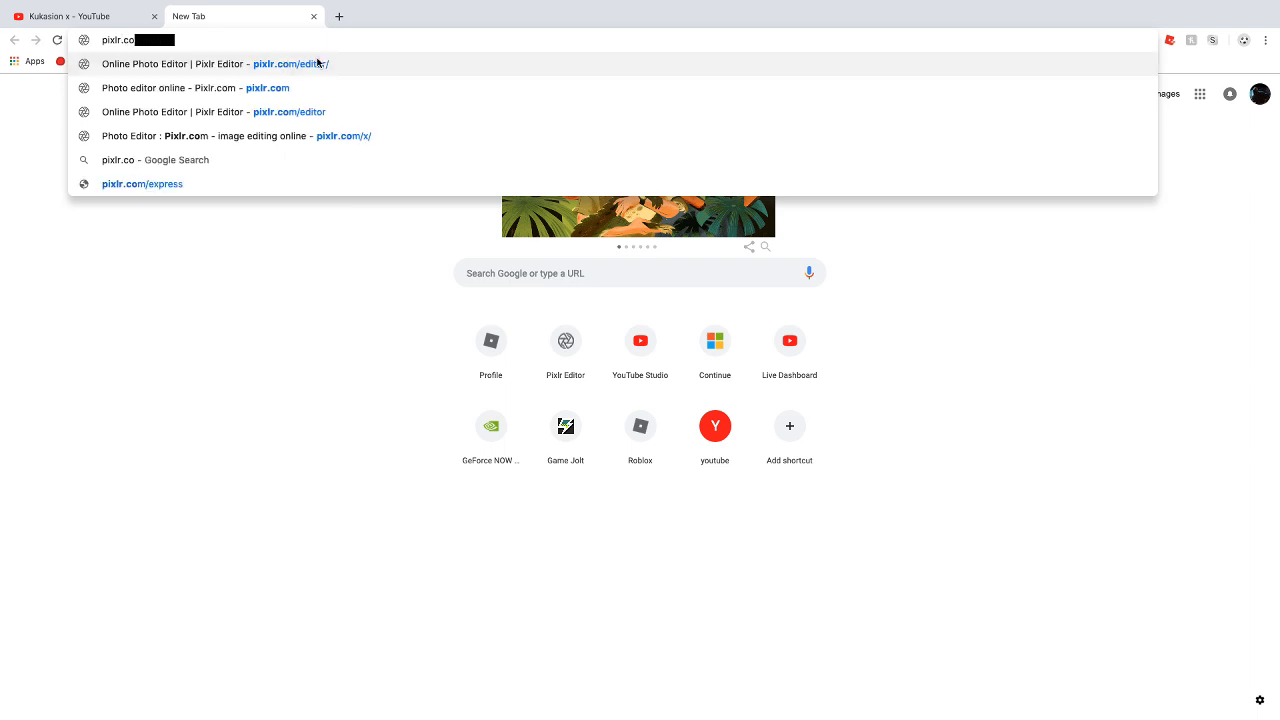
type("m/e")
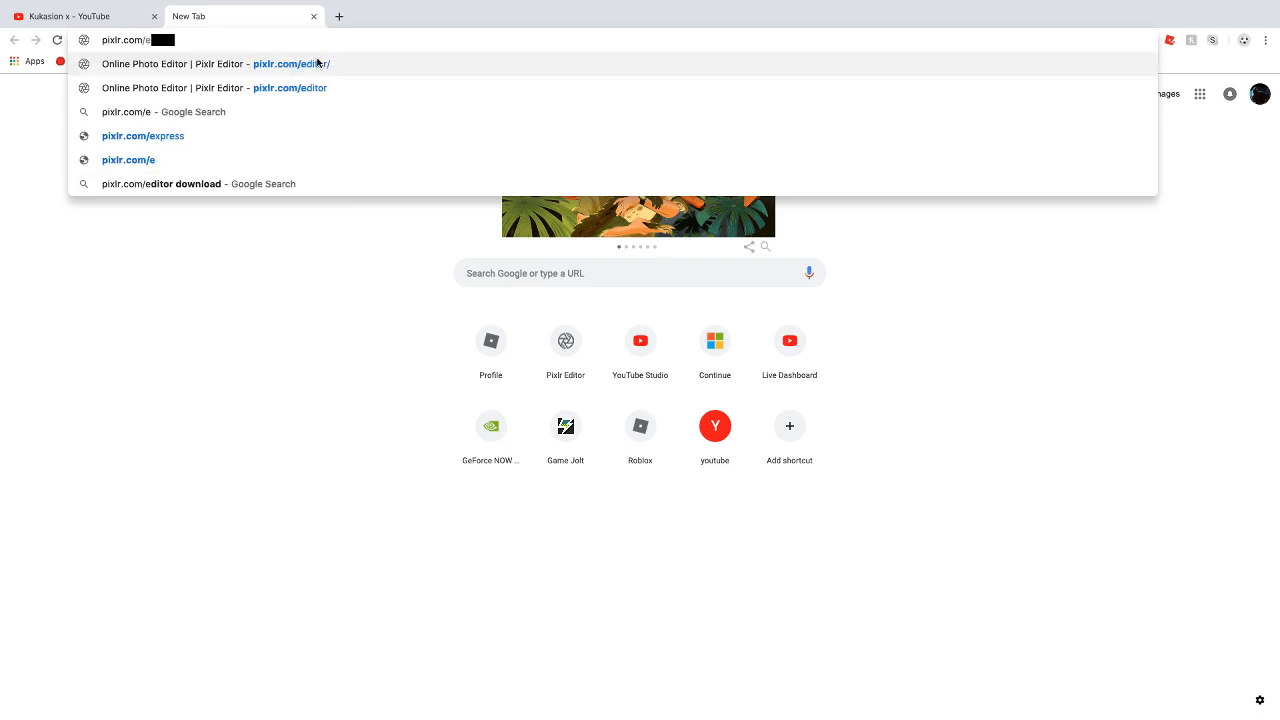
type("ditor")
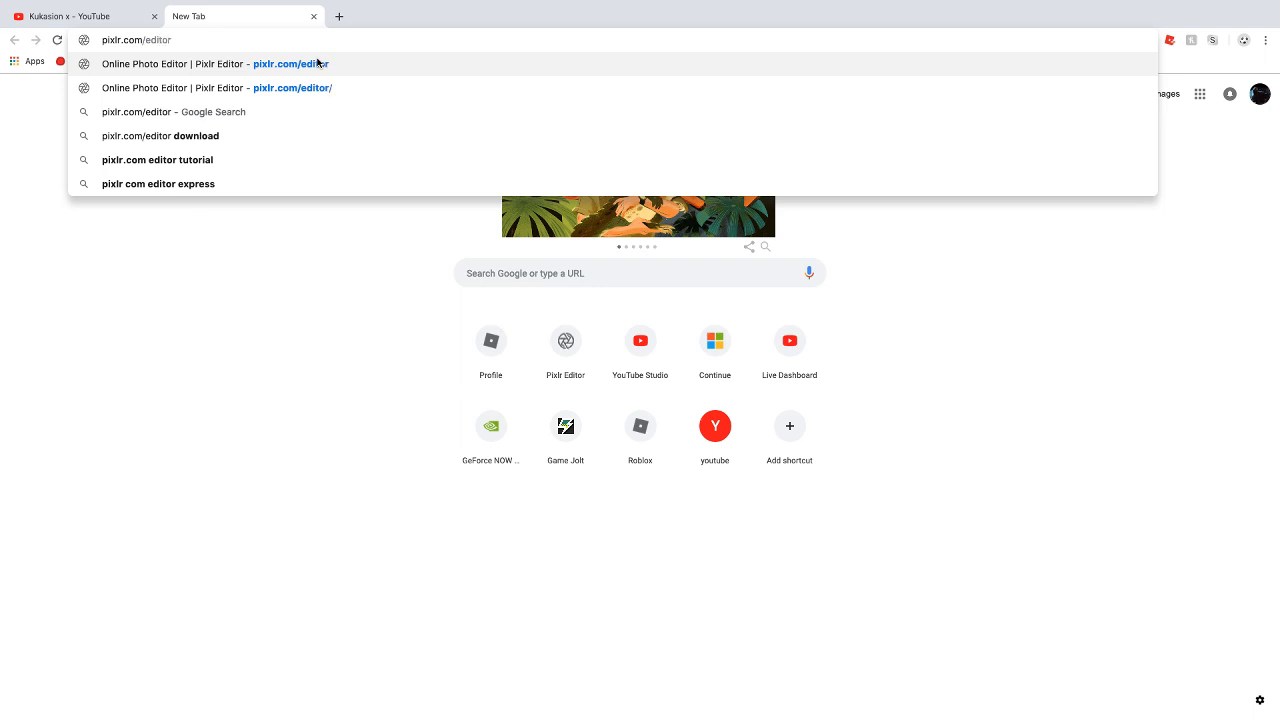
left_click(318, 63)
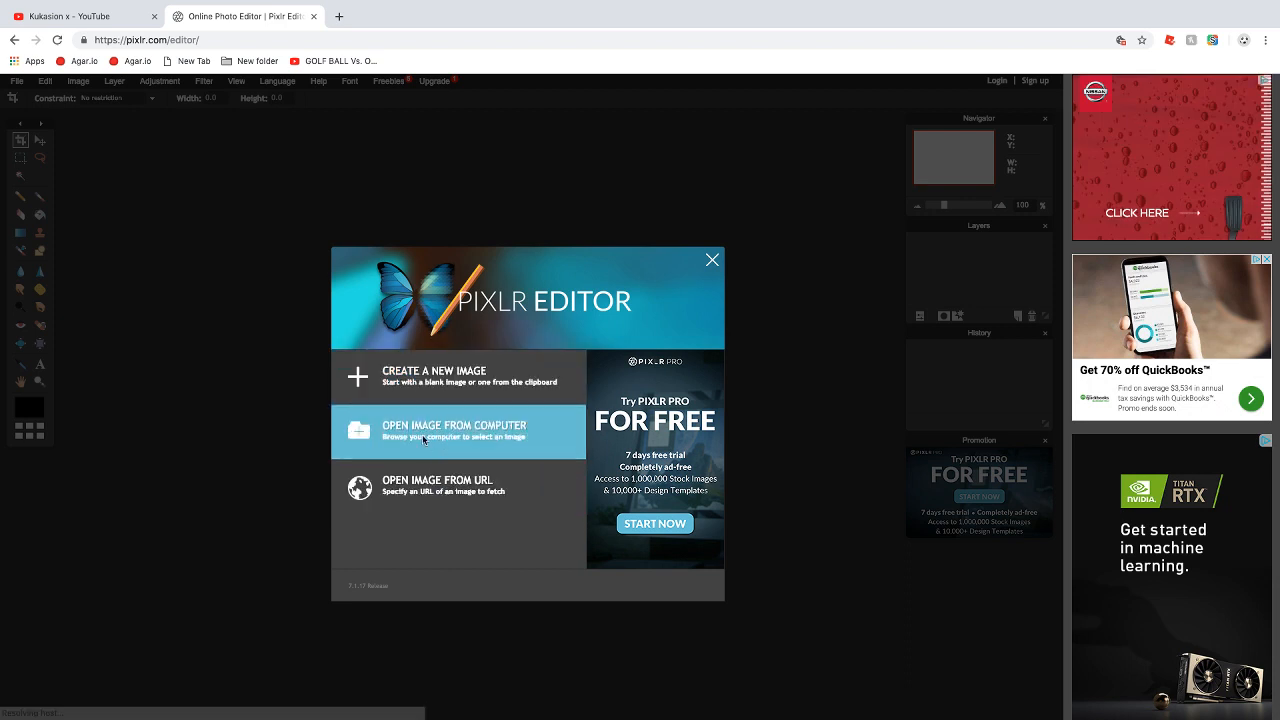
Open the image channel-art-template-fireworks.png from the computer's Desktop folder
left_click(422, 437)
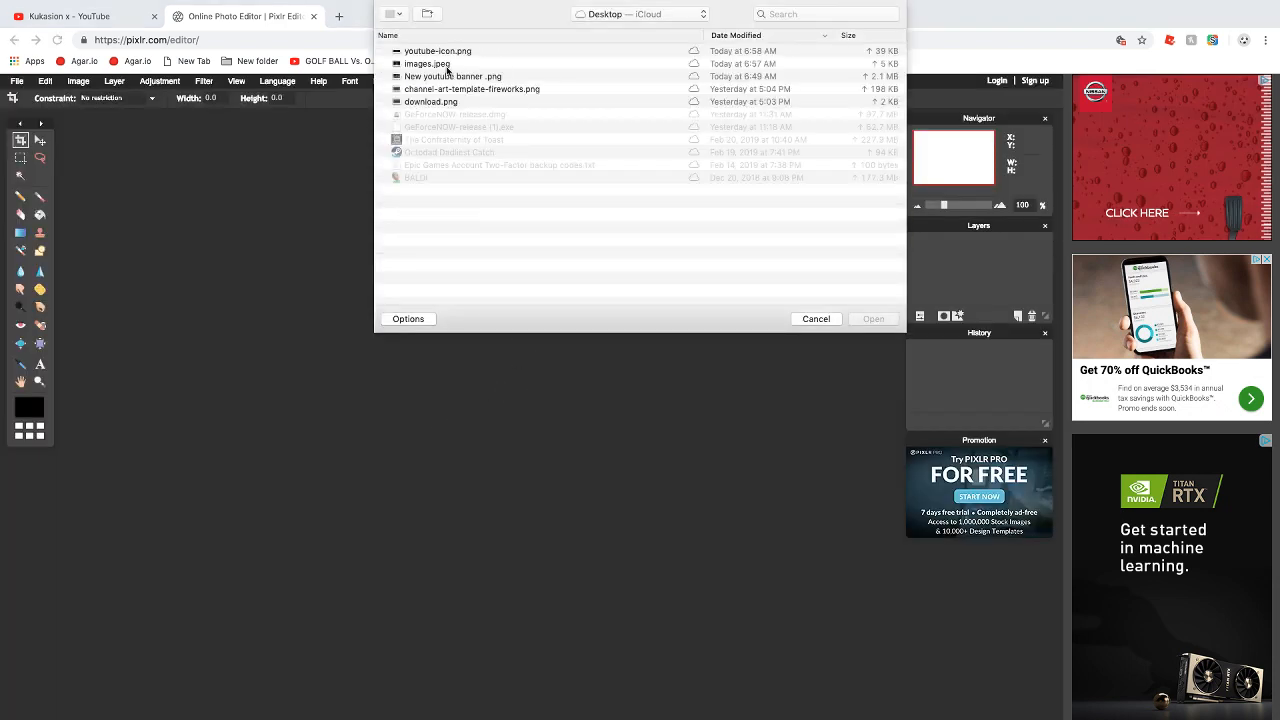
left_click(450, 89)
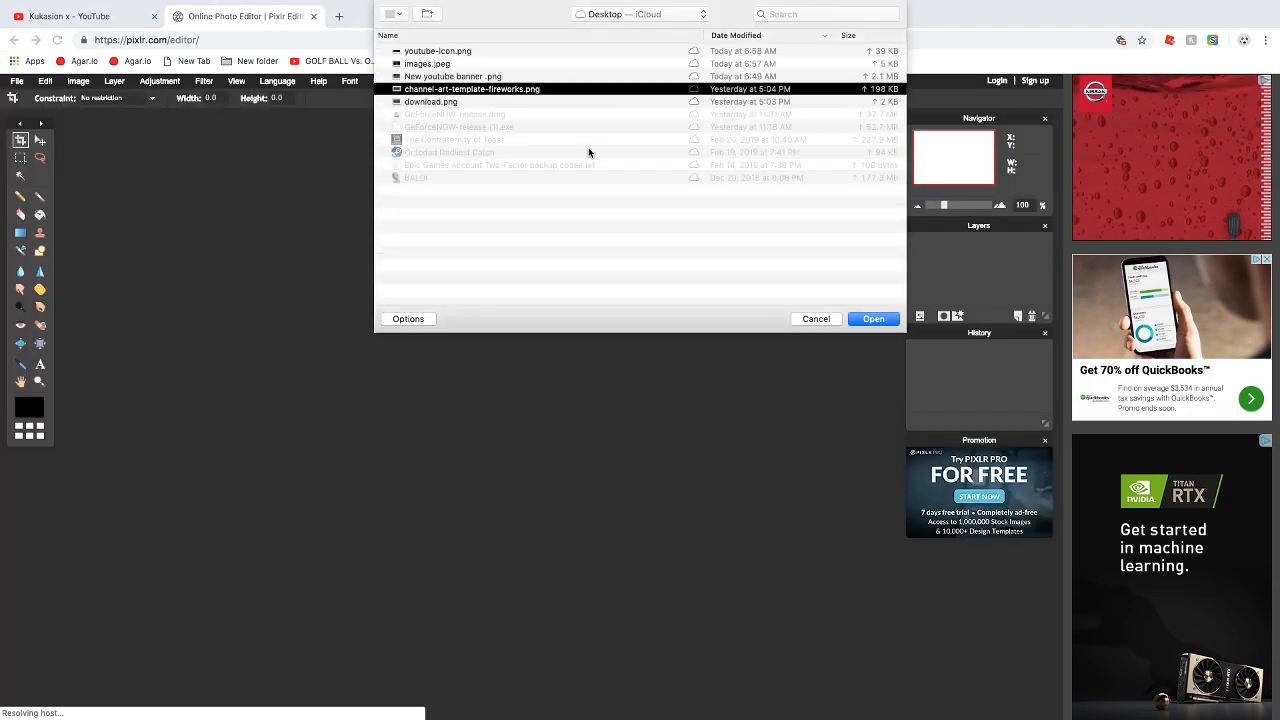
left_click(872, 319)
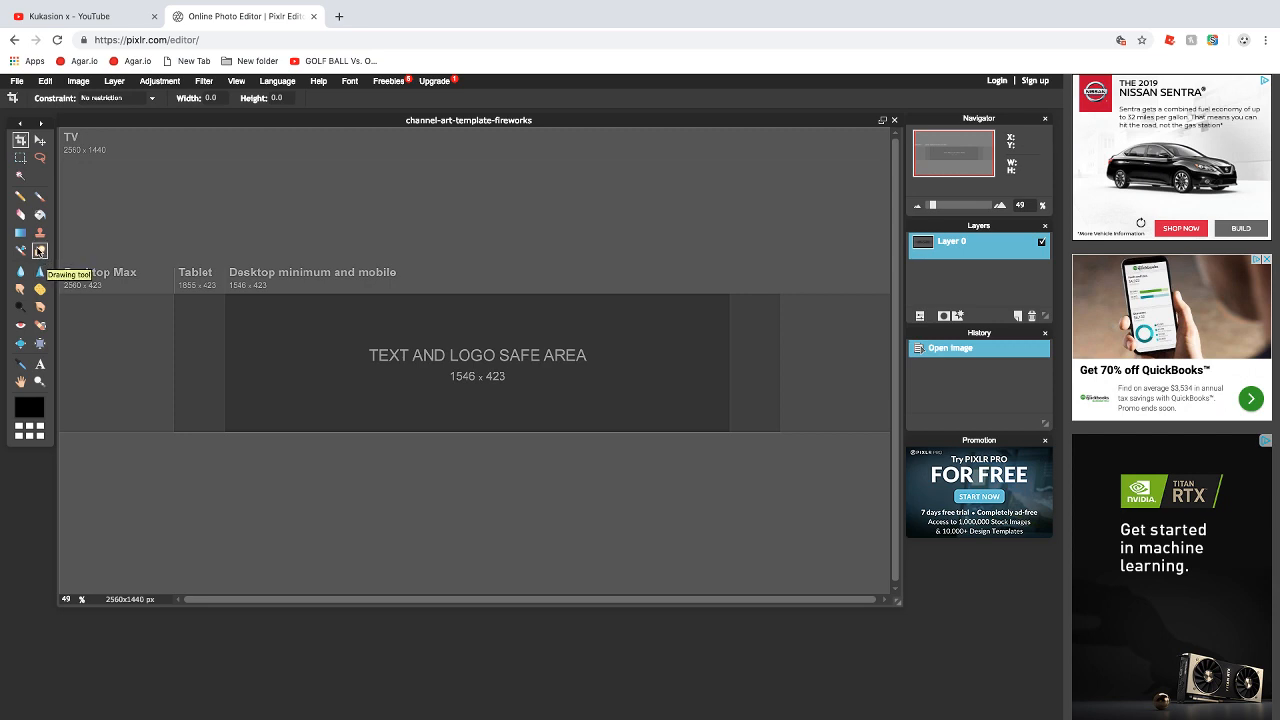
Add a new layer and draw filled black rectangles on it covering the full-width areas above and below the 423 px band
left_click(38, 251)
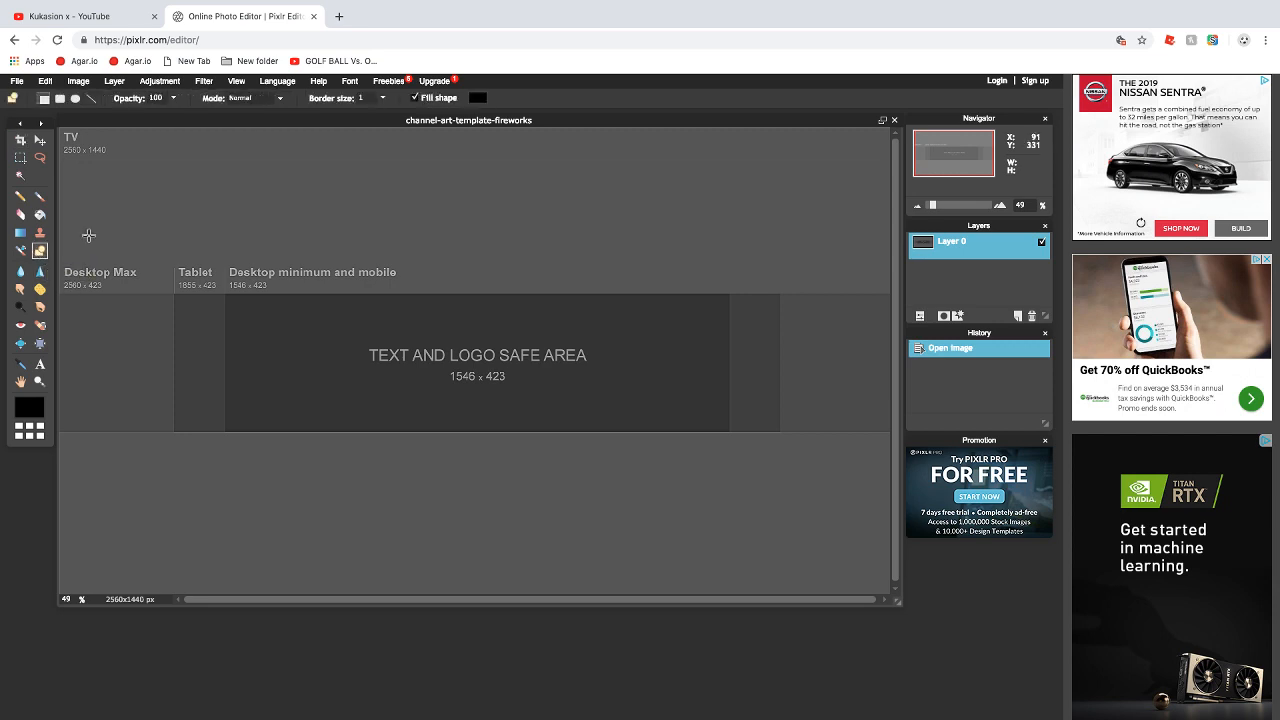
left_click(1018, 318)
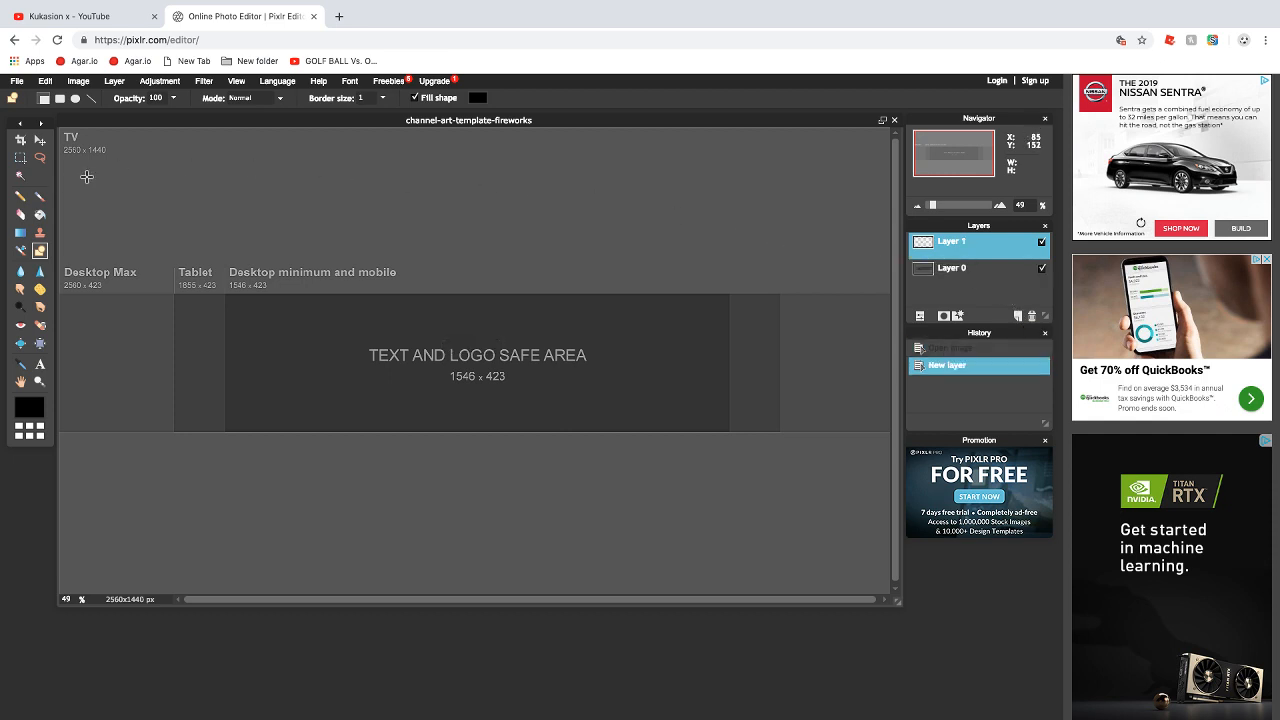
left_click(40, 248)
left_click_drag(61, 292, 889, 123)
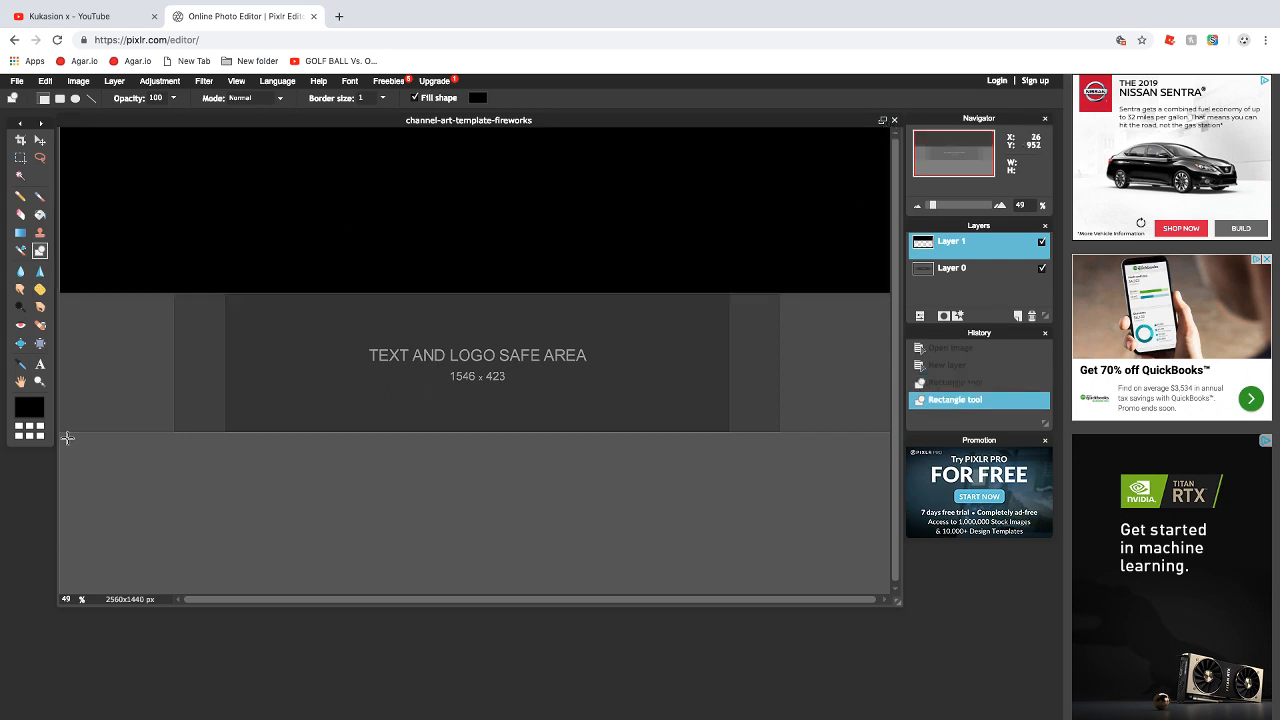
left_click_drag(60, 431, 889, 593)
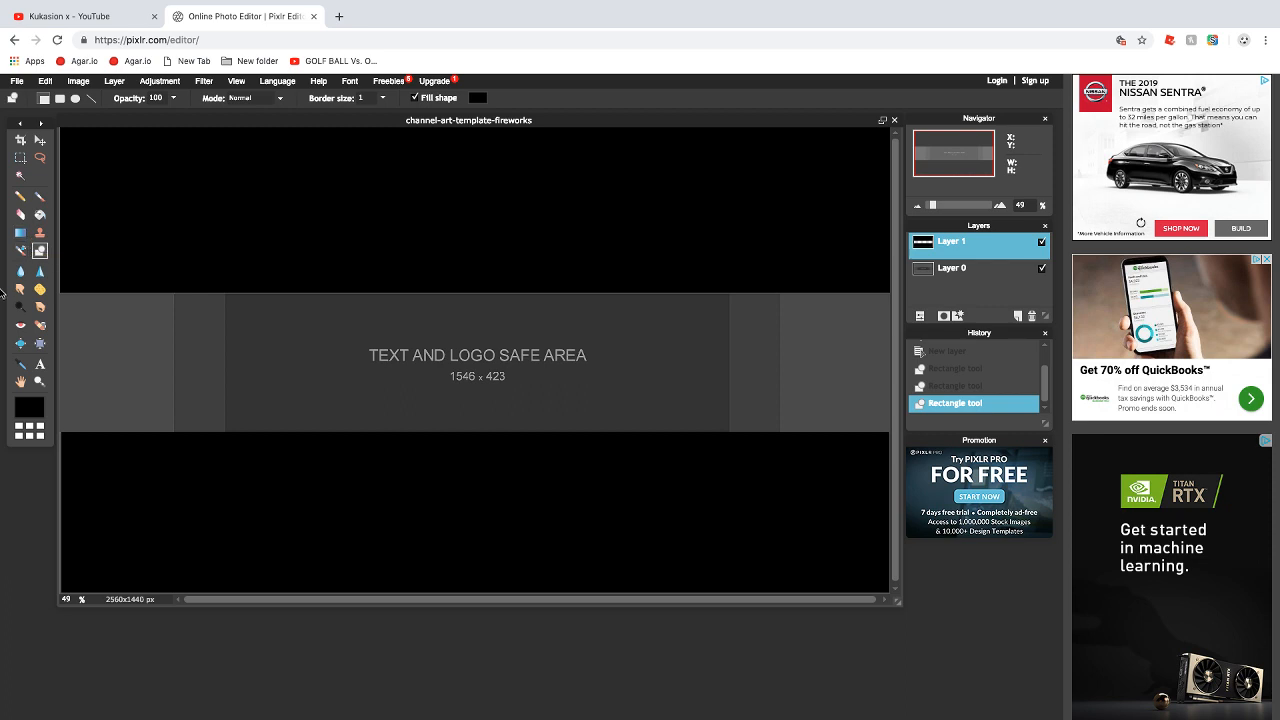
left_click(40, 140)
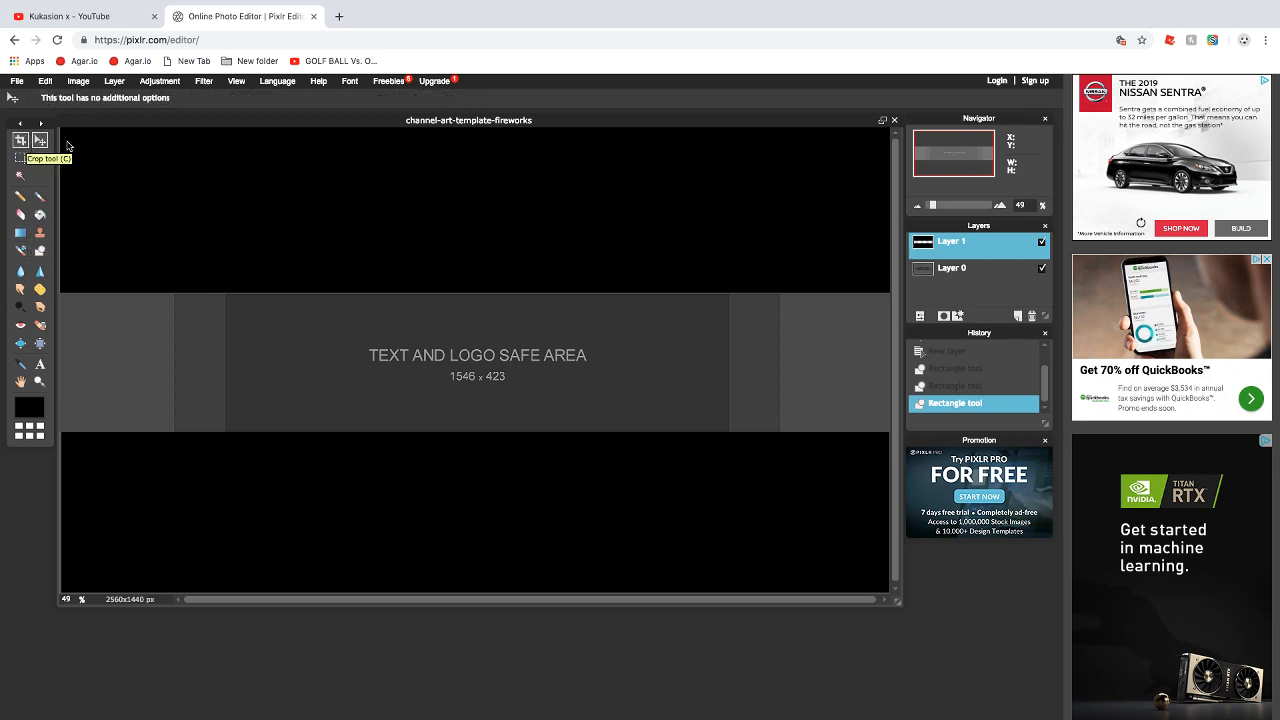
Add the text "KUKASION X" in the text and logo safe area and open its list of fonts
left_click(41, 366)
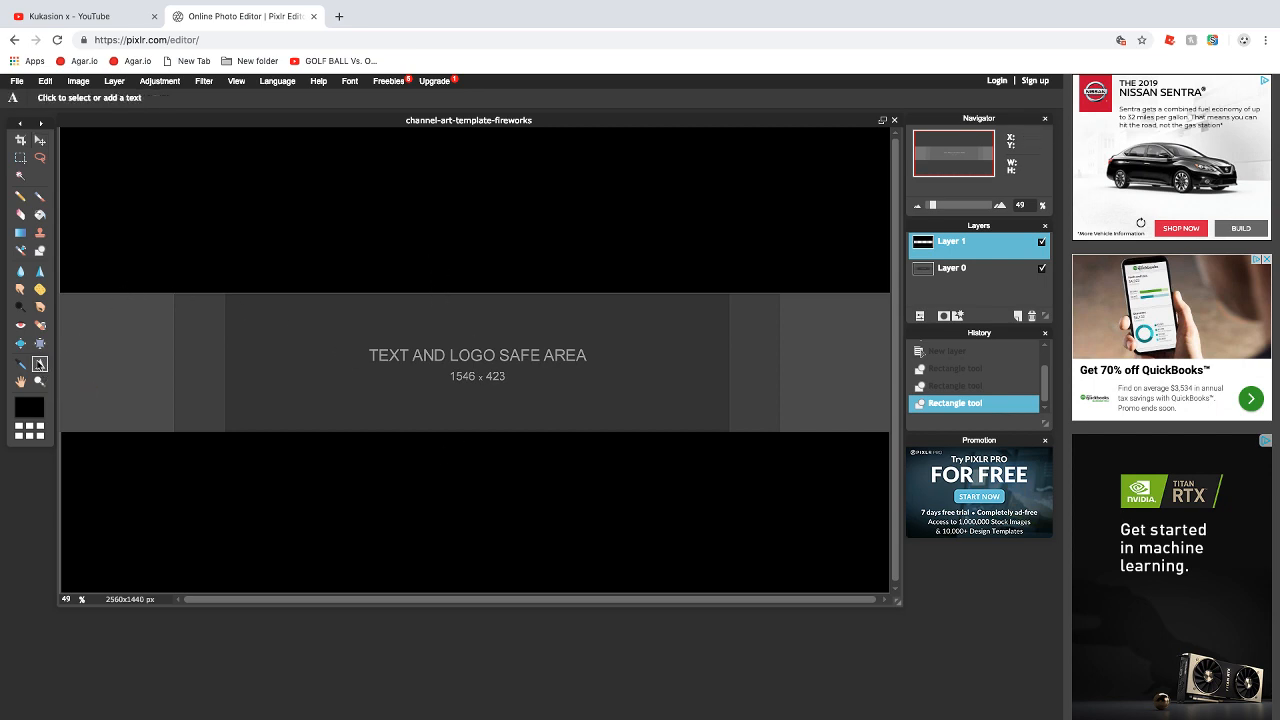
left_click(417, 354)
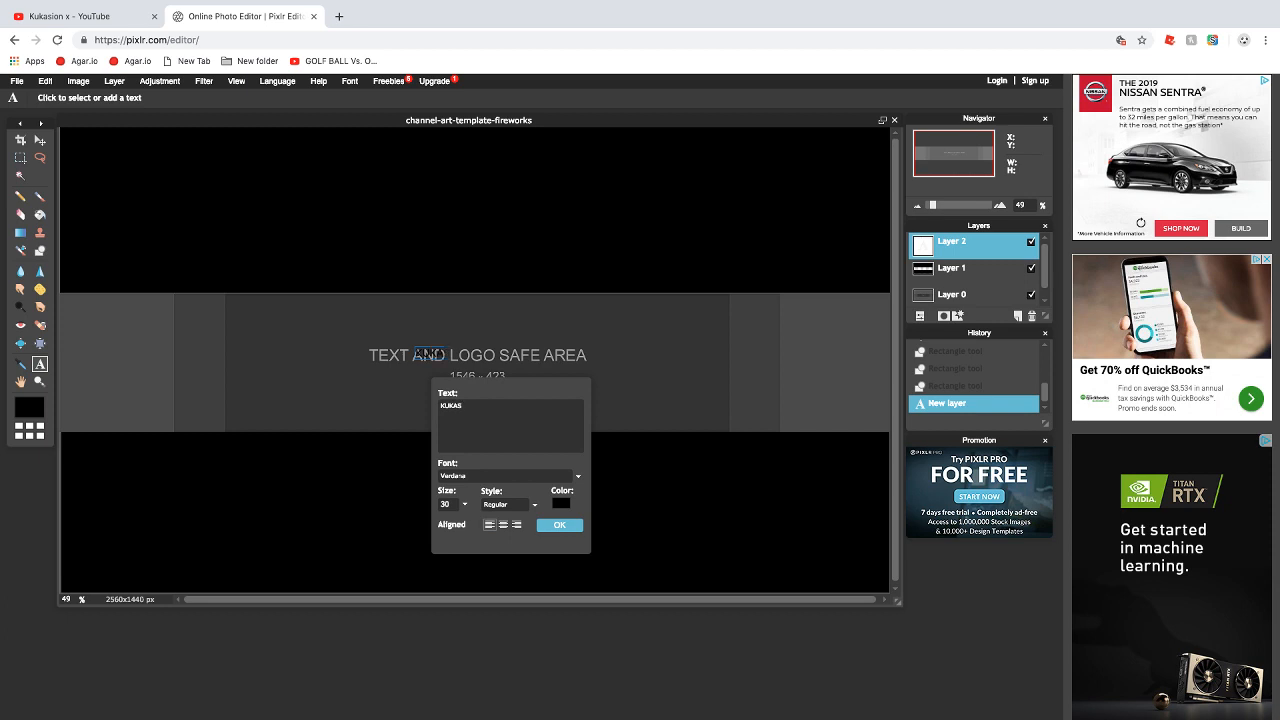
type("ION X")
left_click(460, 484)
scroll(479, 545, "down", 5)
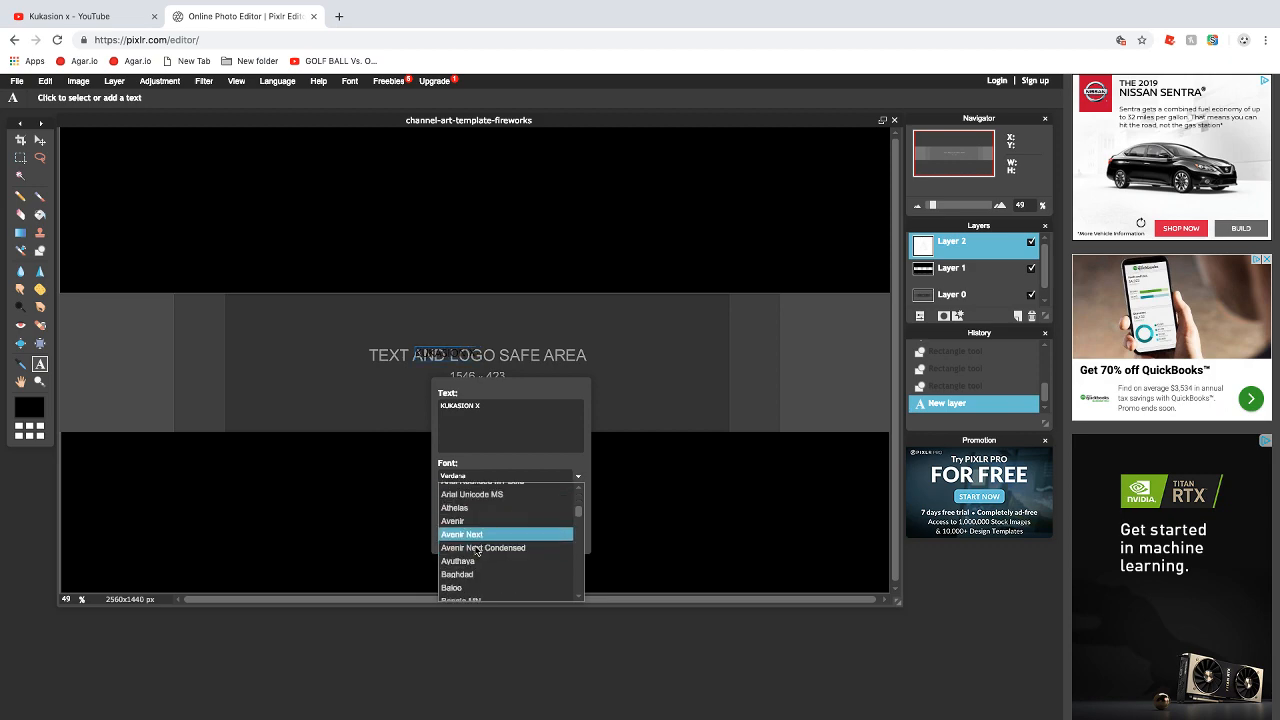
Search the web for "font" in a new browser tab, follow the Google Fonts result, and return to the Pixlr Editor
left_click(338, 16)
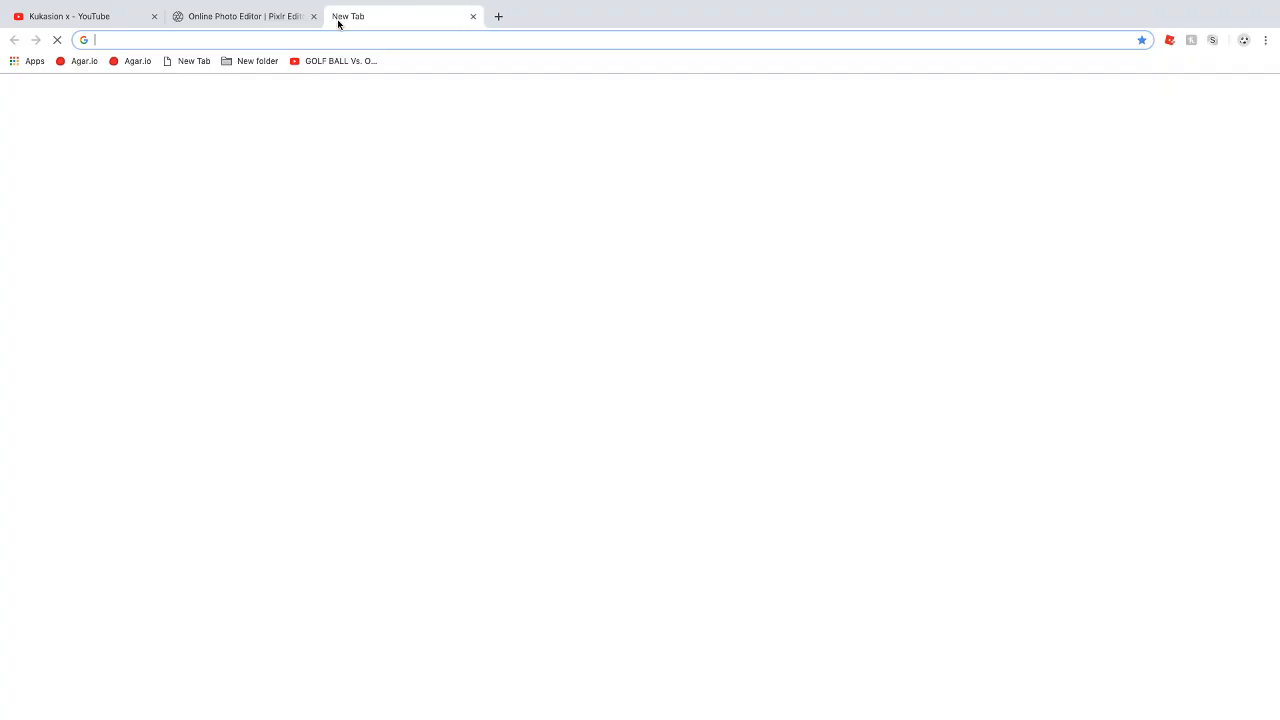
type("font")
key("Return")
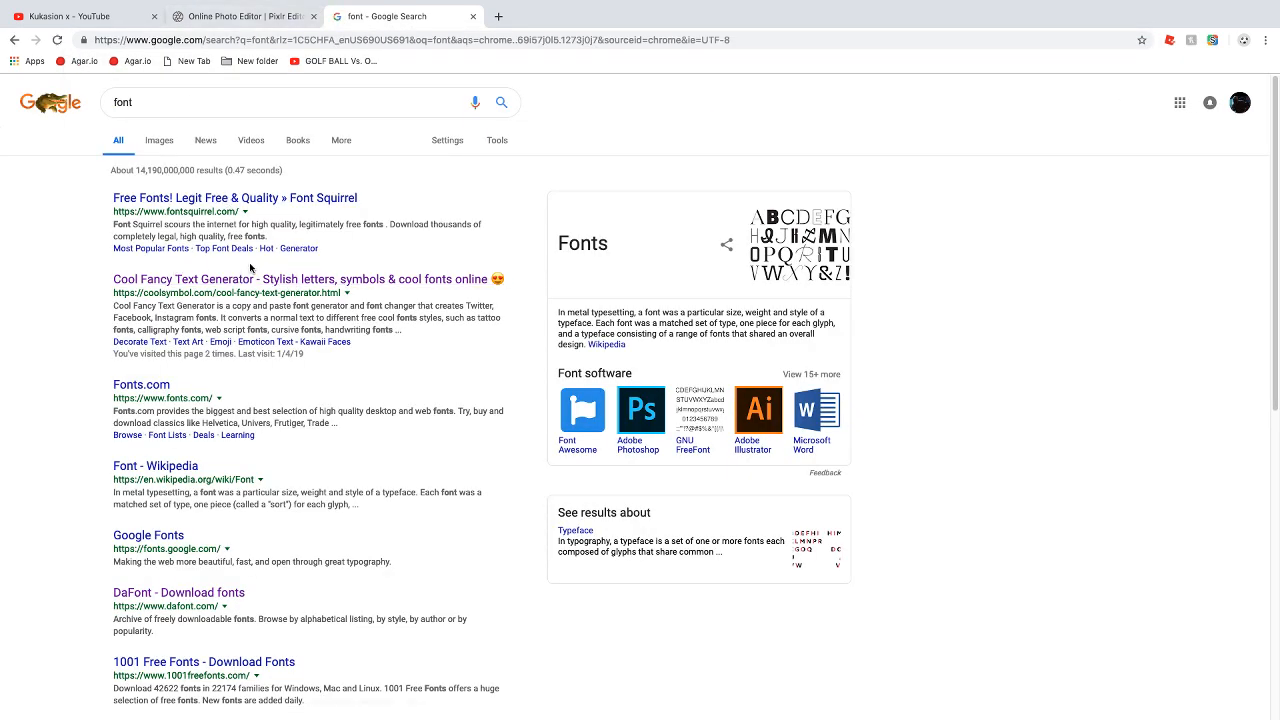
left_click(180, 533)
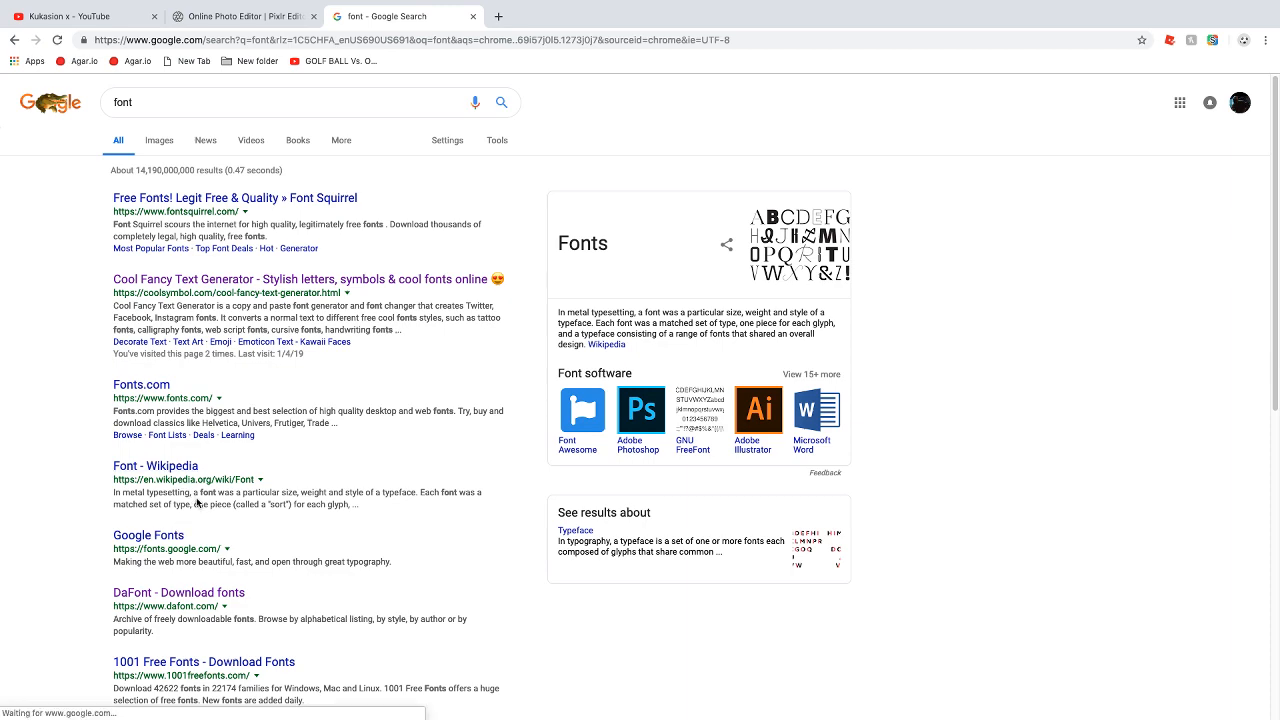
left_click(474, 16)
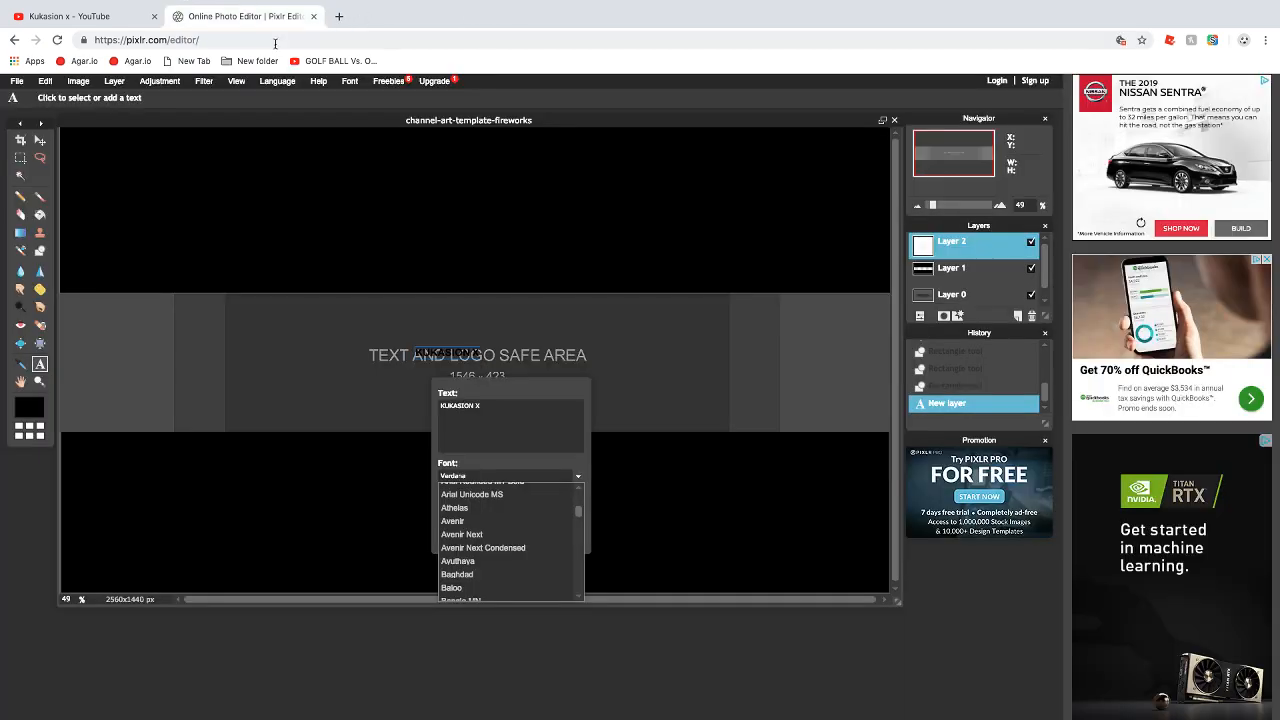
Set the text's font to Brotherhood and its size to 134, and center it in the safe area
scroll(523, 551, "down", 3)
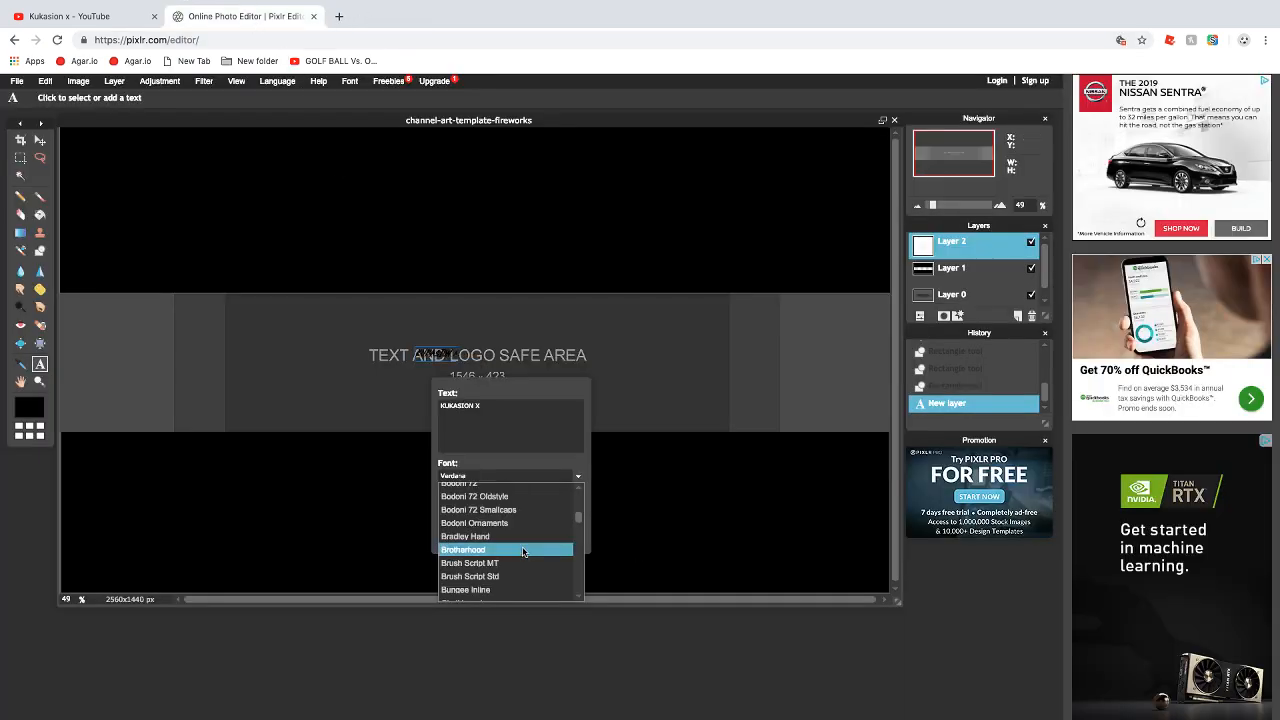
left_click(499, 549)
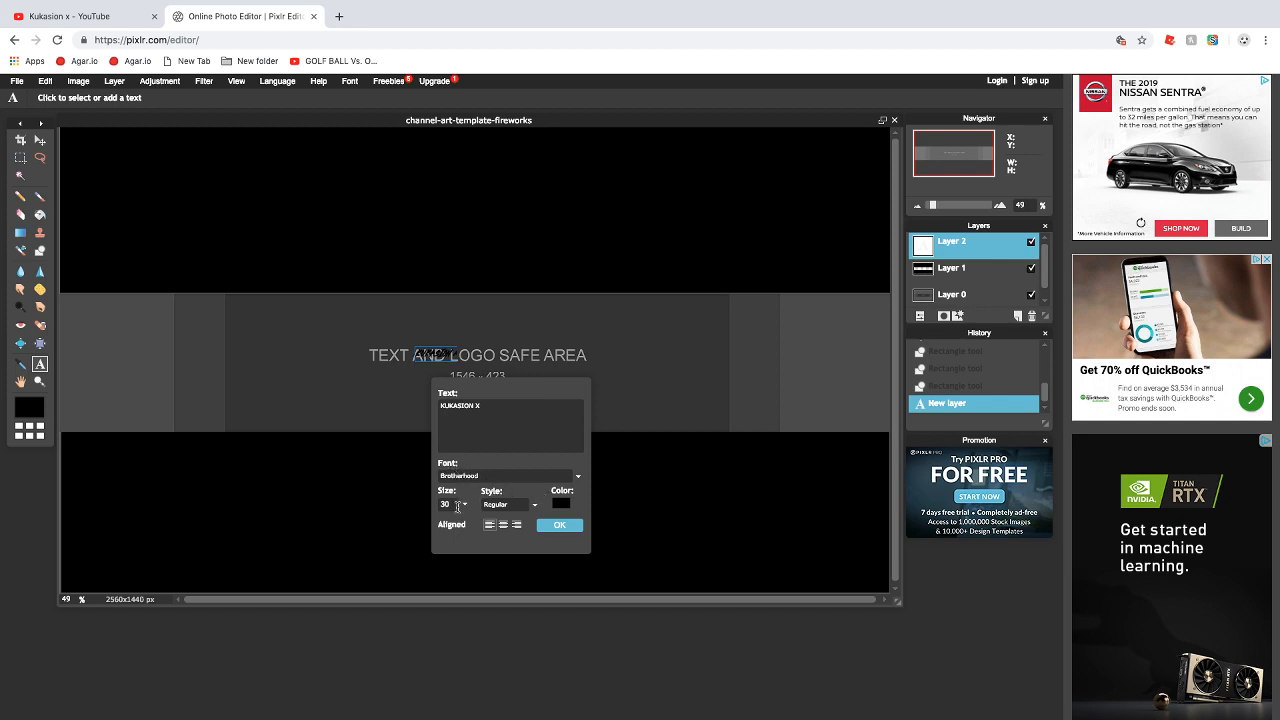
left_click_drag(463, 505, 408, 519)
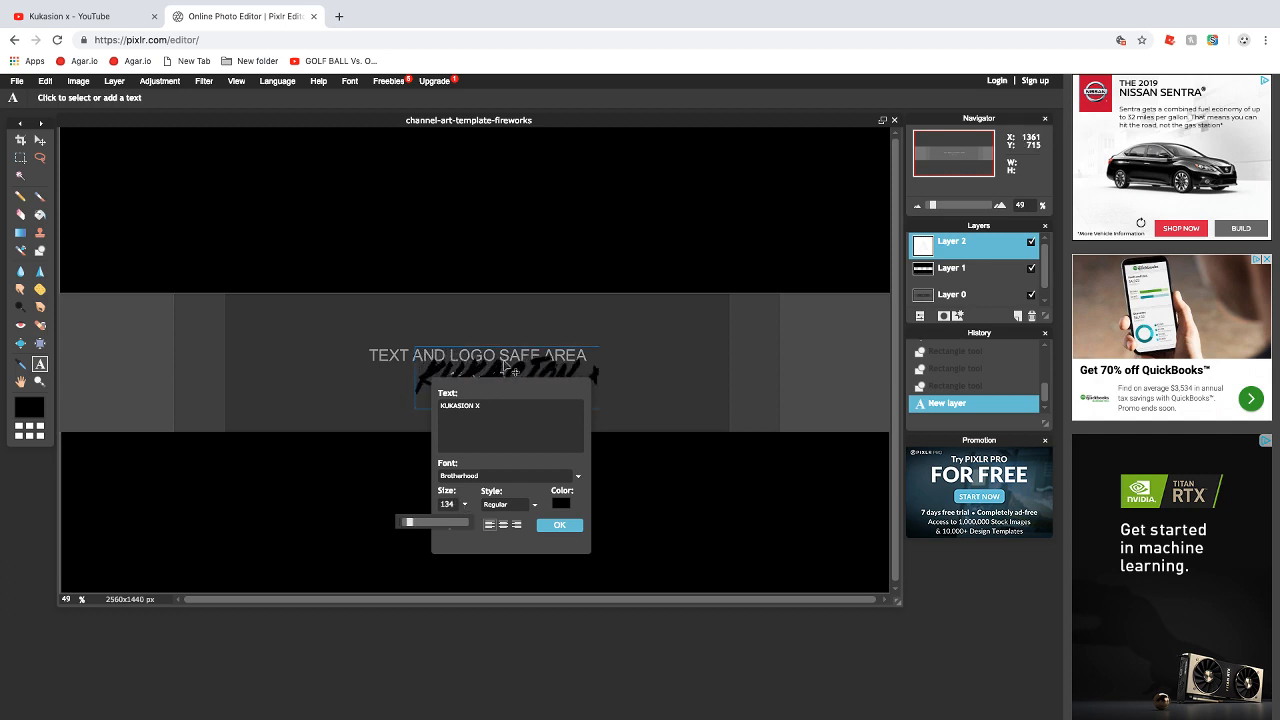
left_click_drag(505, 366, 482, 351)
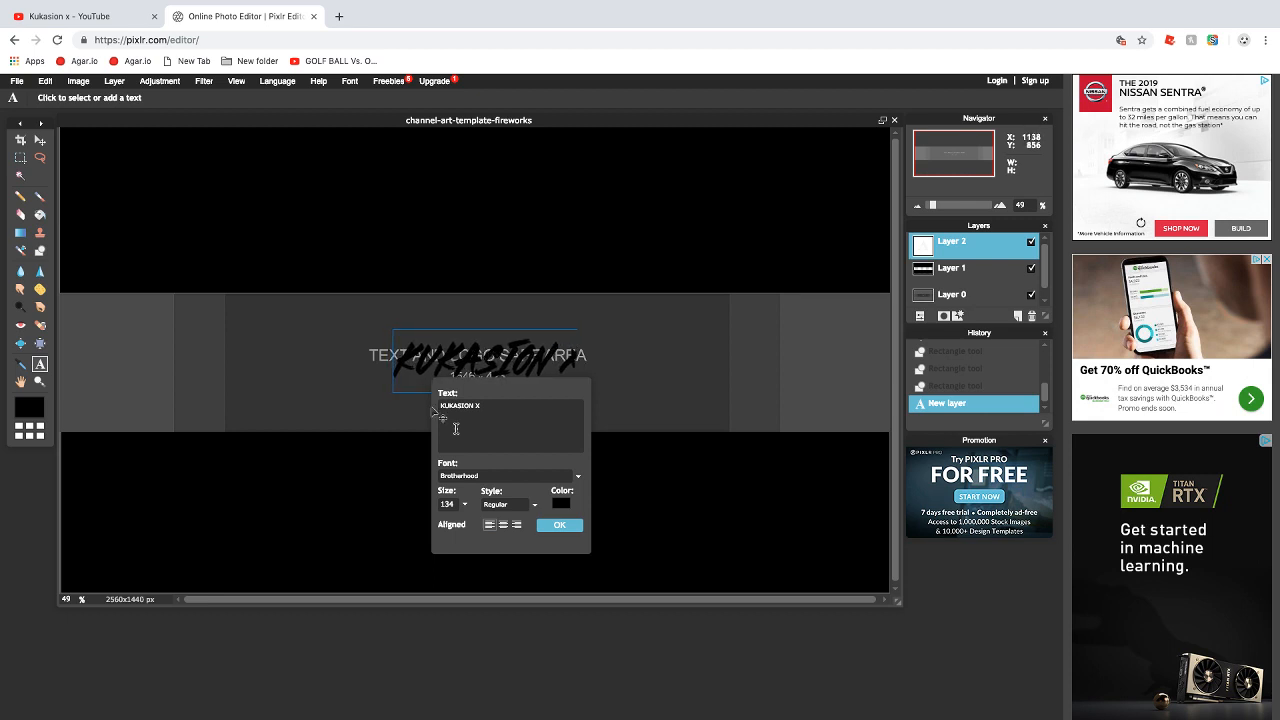
Set the text color to white (RGB 255, 255, 255)
left_click(560, 500)
mouse_move(458, 355)
left_mouse_down()
mouse_move(450, 322)
mouse_move(468, 314)
mouse_move(450, 295)
mouse_move(470, 437)
mouse_move(397, 155)
mouse_move(384, 385)
mouse_move(389, 351)
left_mouse_up()
left_click(455, 309)
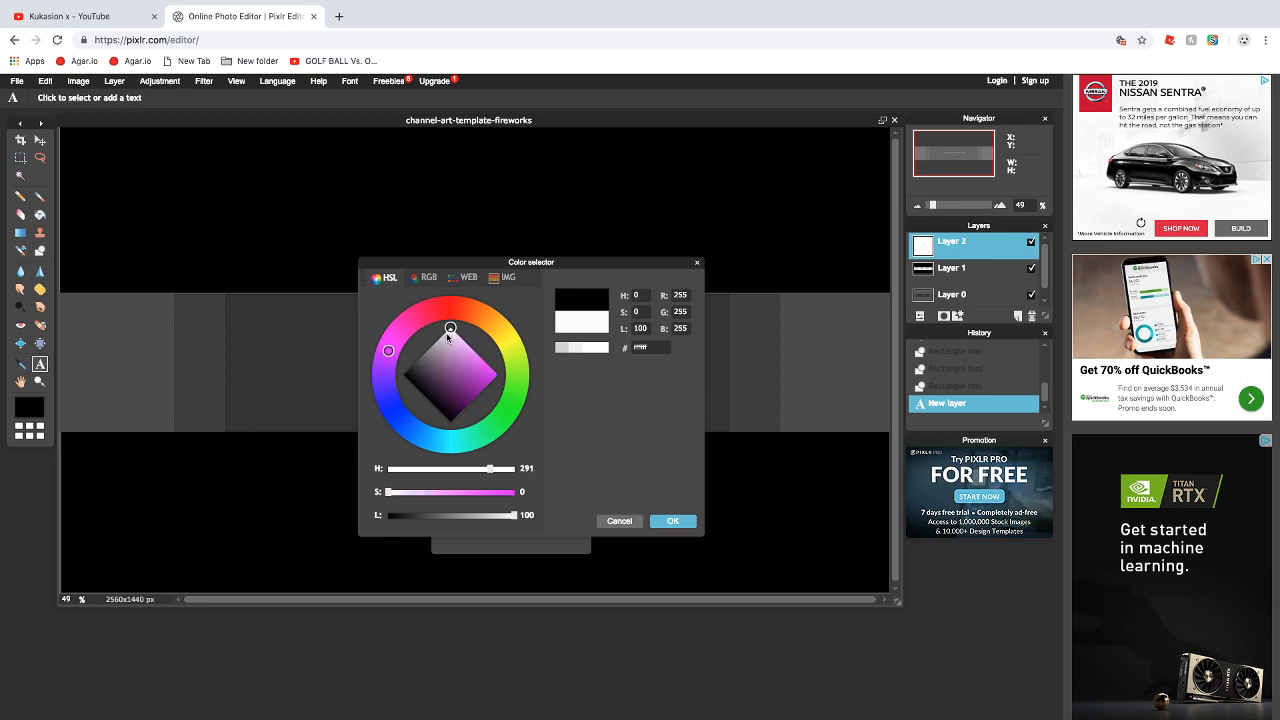
left_click(672, 521)
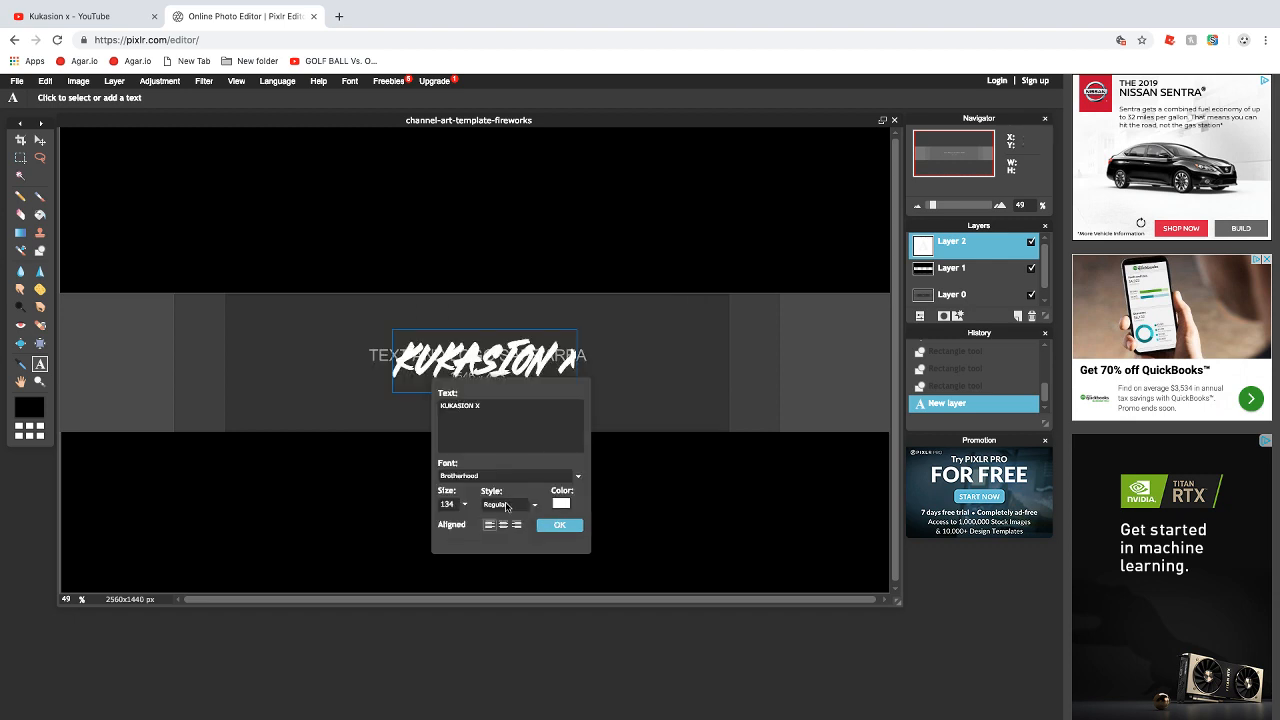
Apply the Bold style to the KUKASION X text and nudge it slightly within the safe area
left_click(507, 507)
left_click(497, 521)
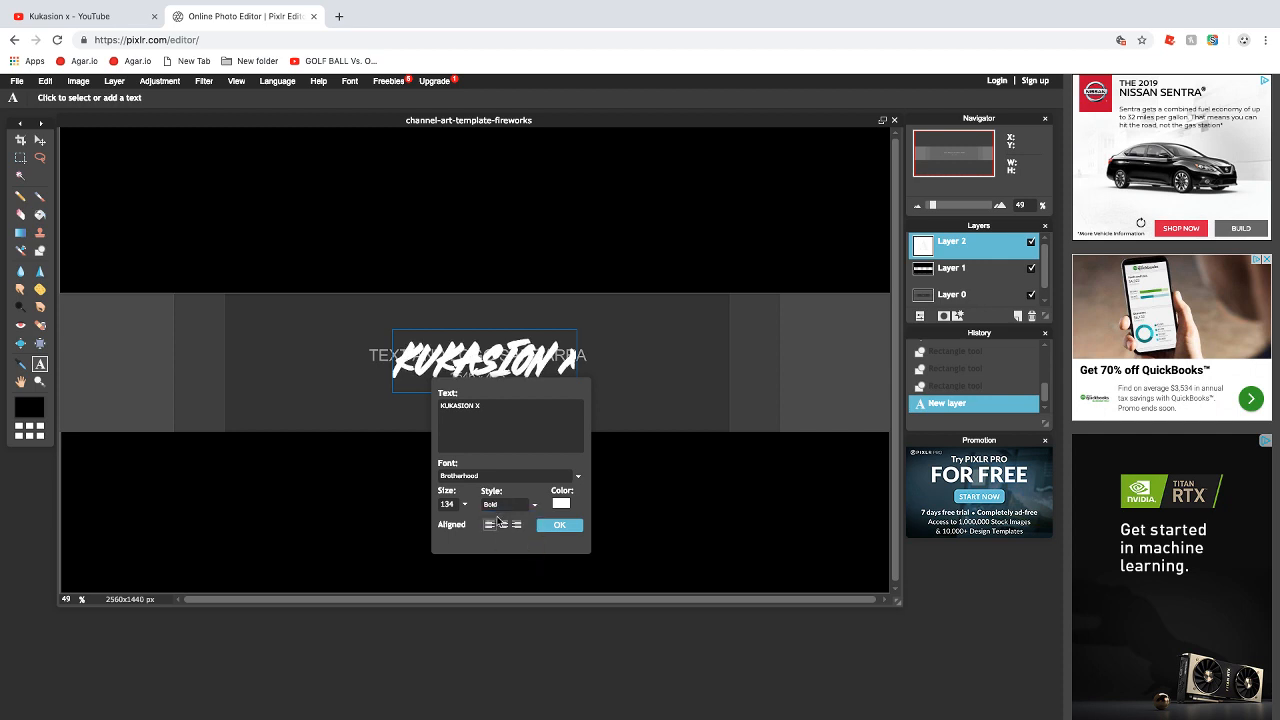
left_click(557, 525)
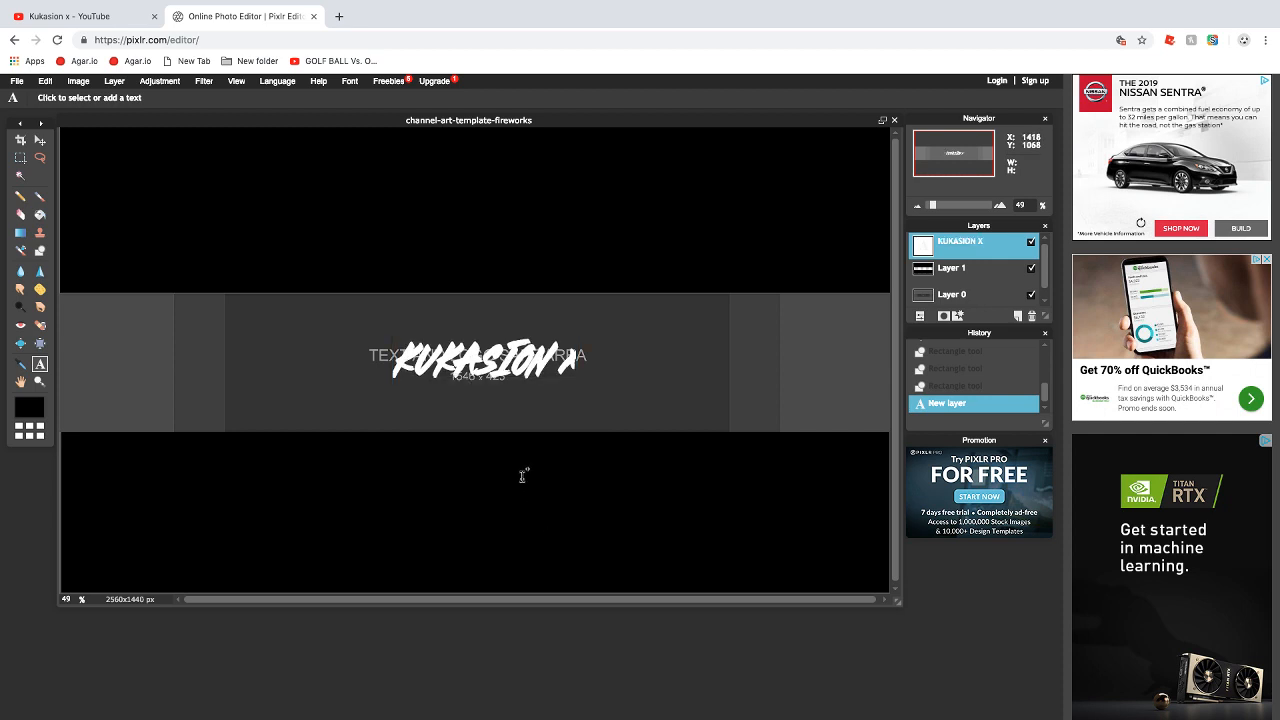
left_click(41, 140)
left_click_drag(485, 363, 489, 365)
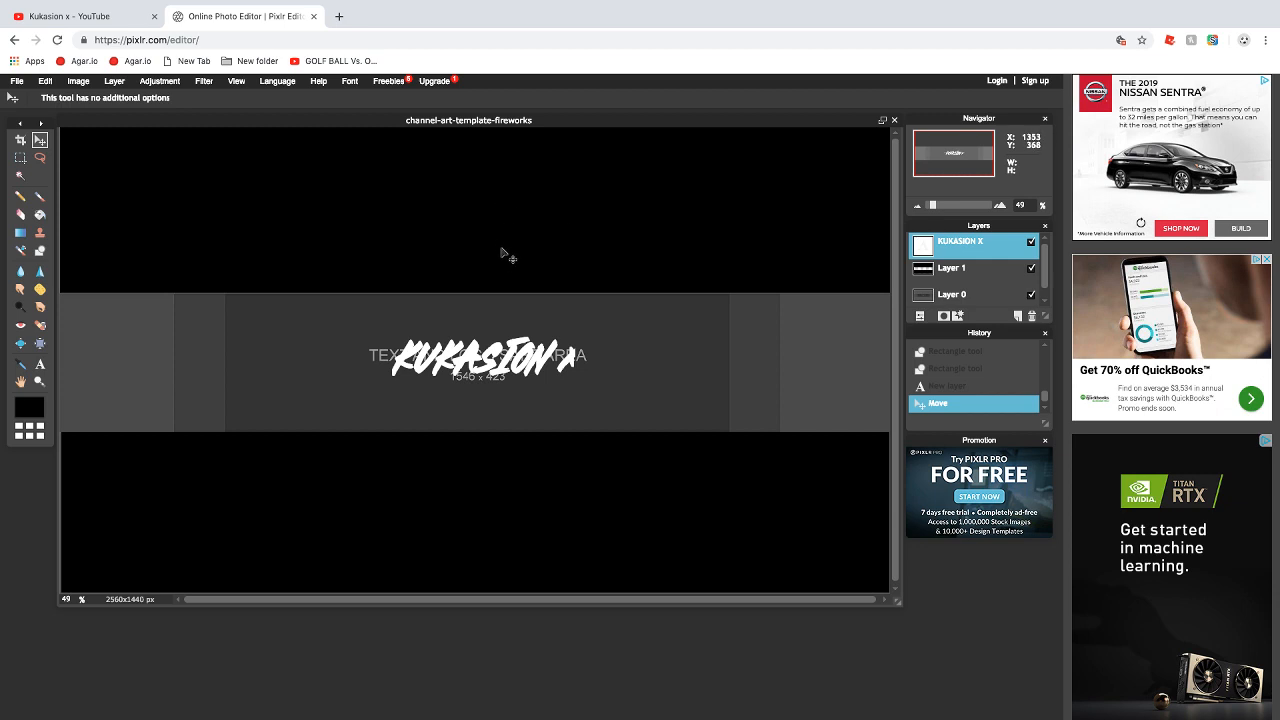
Open the layer styles of the KUKASION X text layer and enable a drop shadow on it
right_click(956, 251)
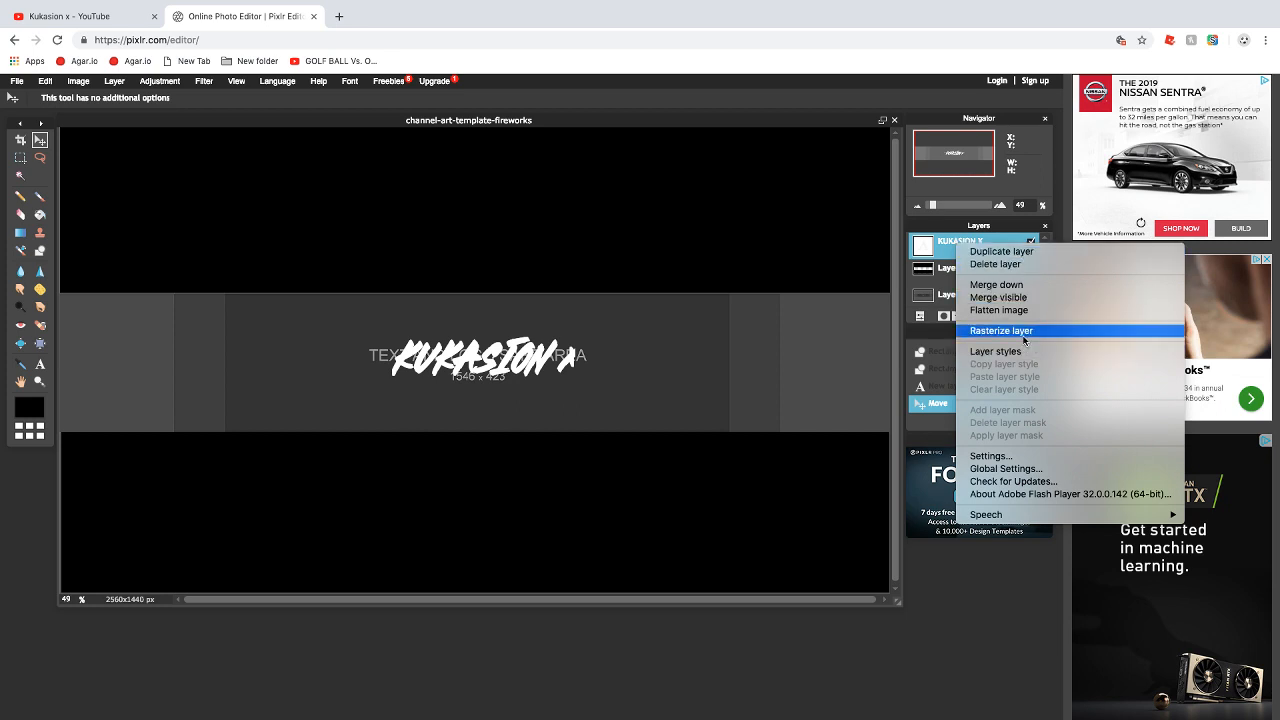
right_click(925, 245)
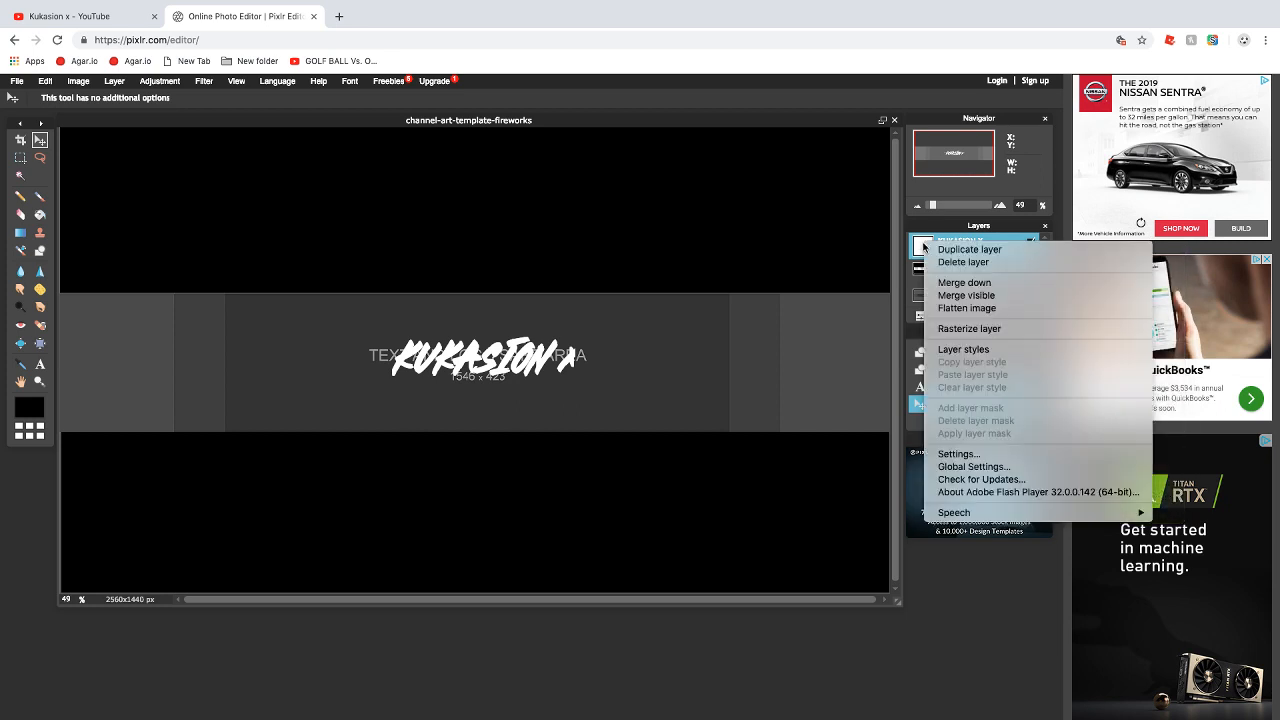
left_click(985, 350)
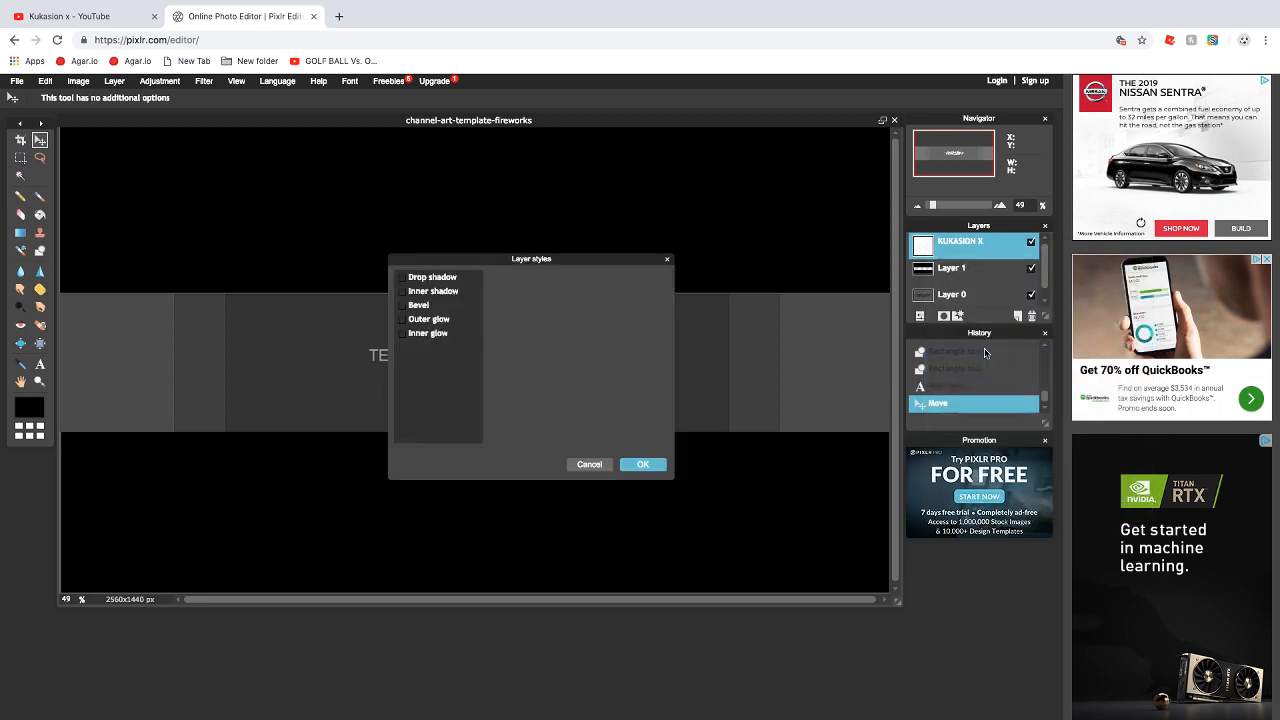
left_click_drag(572, 264, 773, 260)
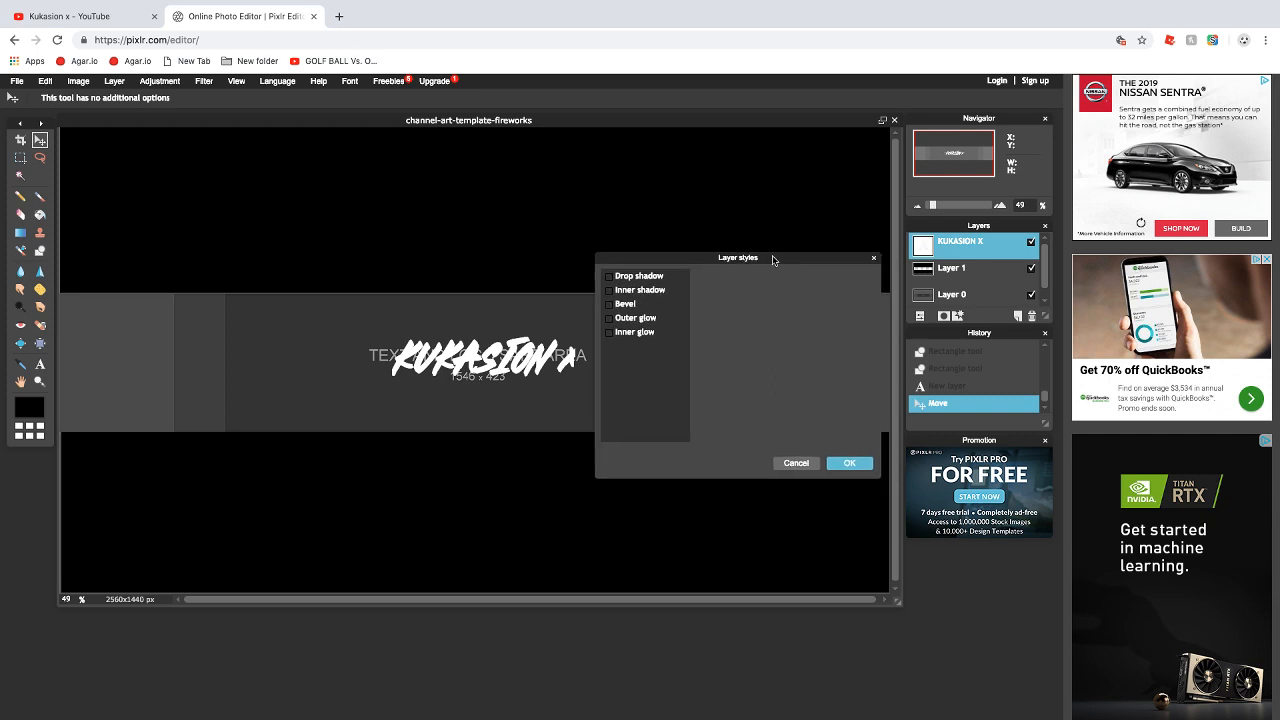
left_click(609, 277)
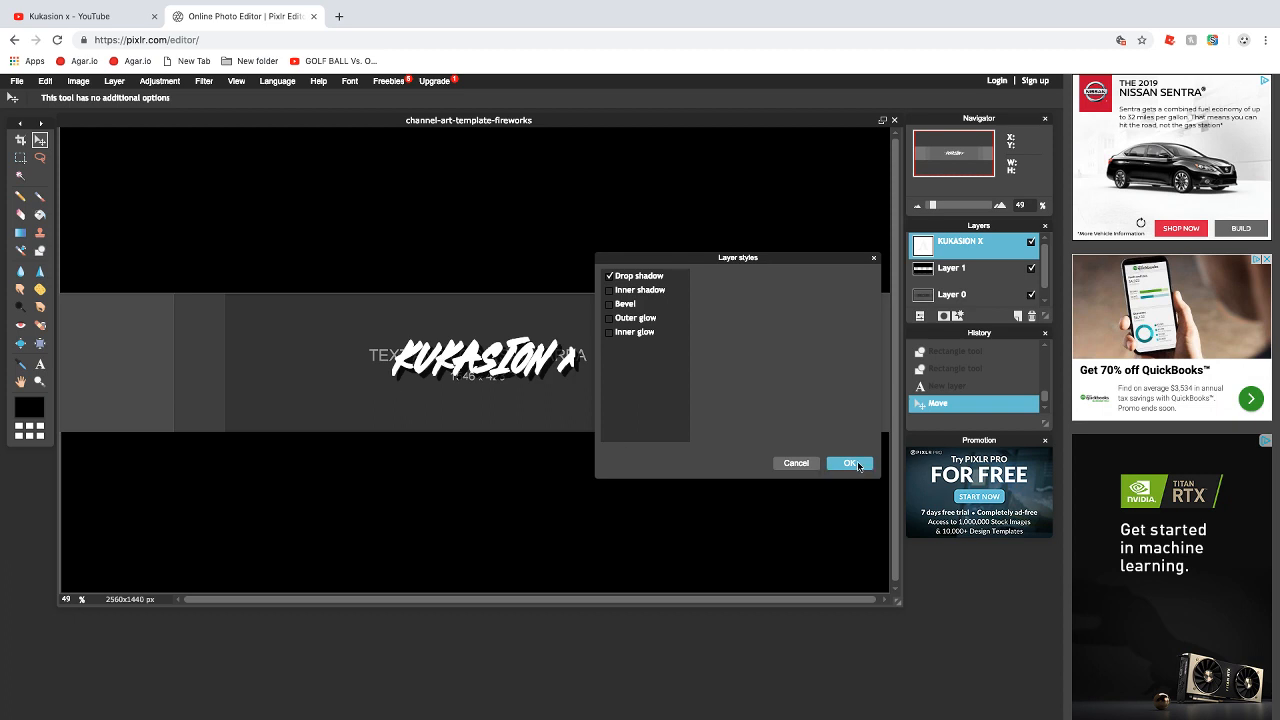
left_click(609, 276)
left_click(609, 276)
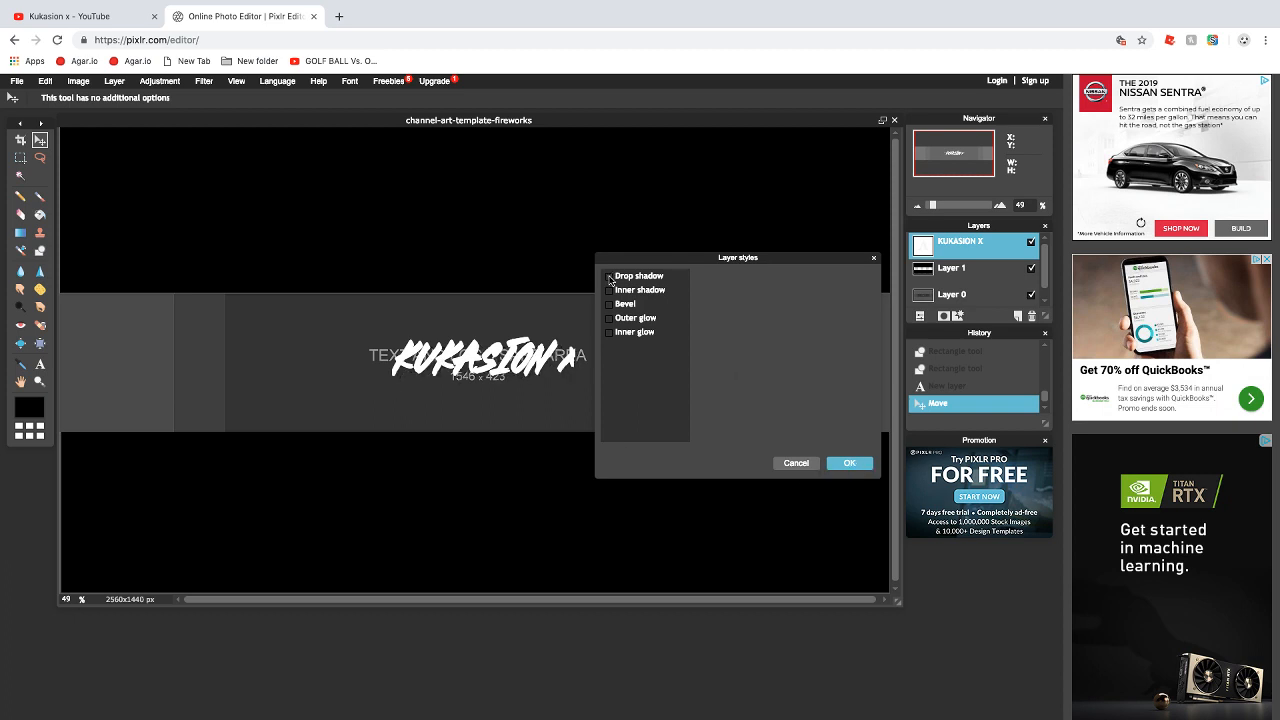
left_click(609, 276)
left_click(616, 289)
left_click(614, 276)
left_click(610, 289)
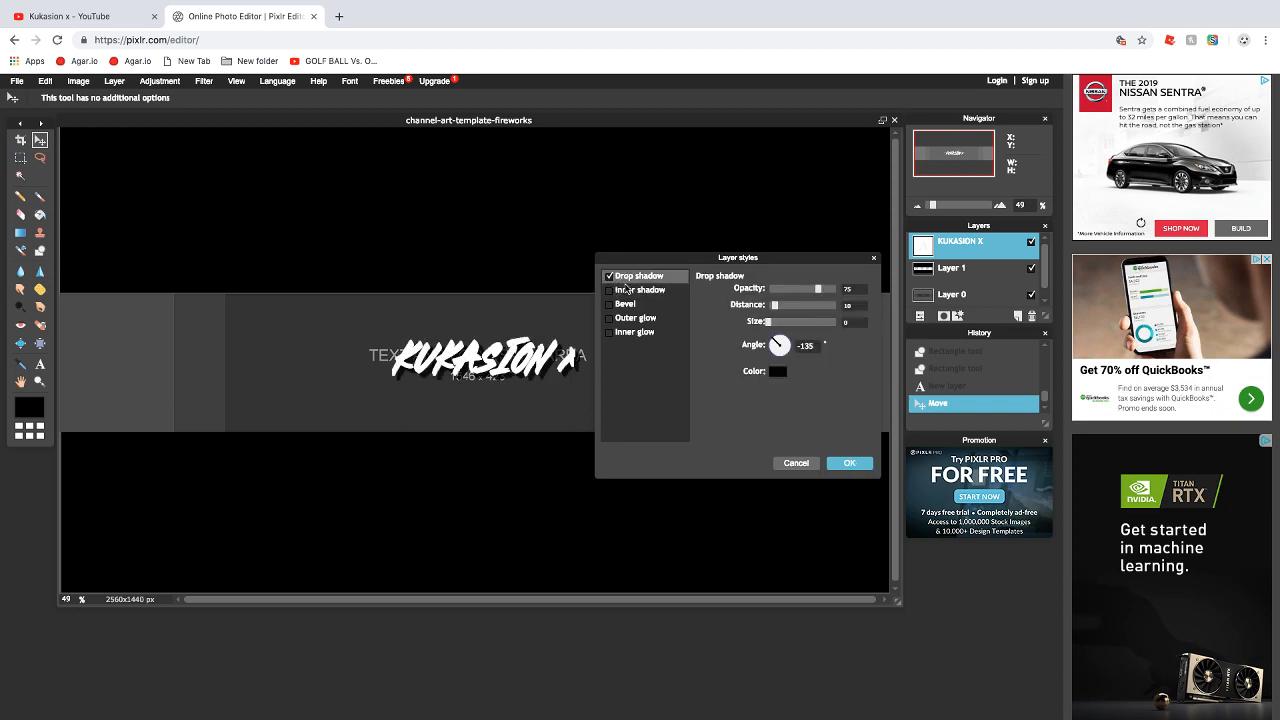
Add an inner shadow to the KUKASION X text alongside the drop shadow, and shift the text slightly to the right
left_click(610, 290)
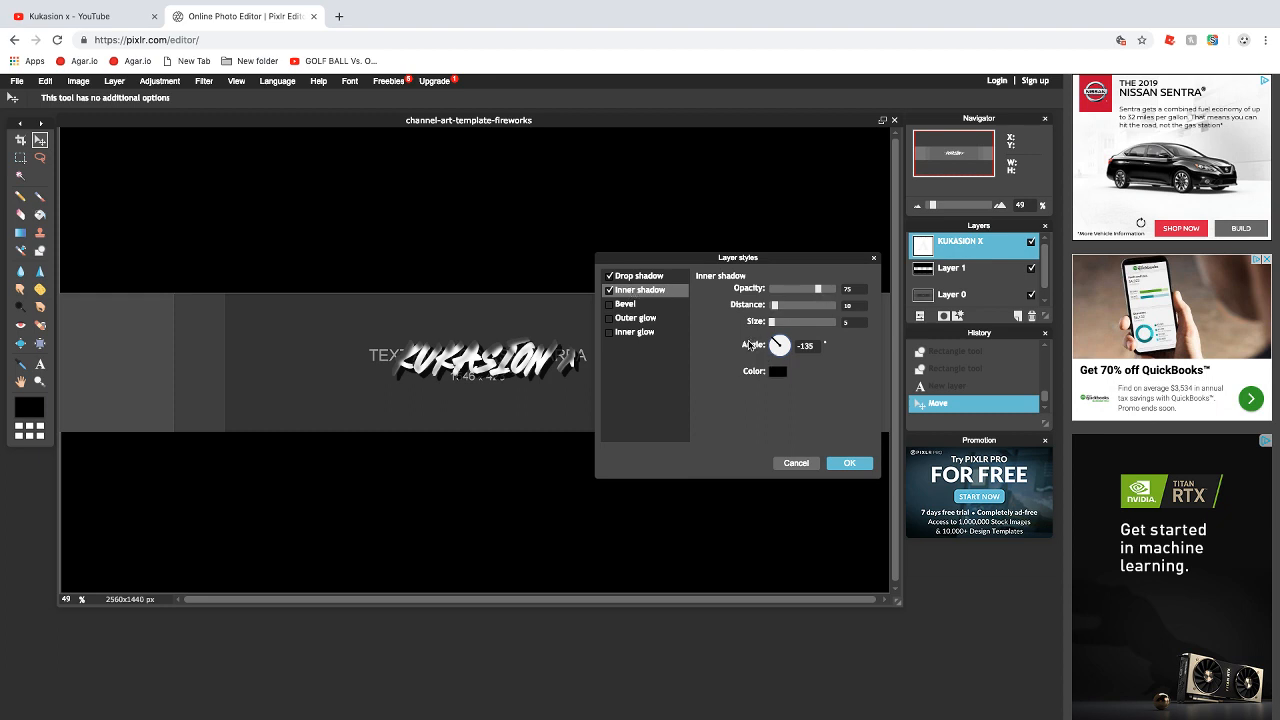
left_click(608, 290)
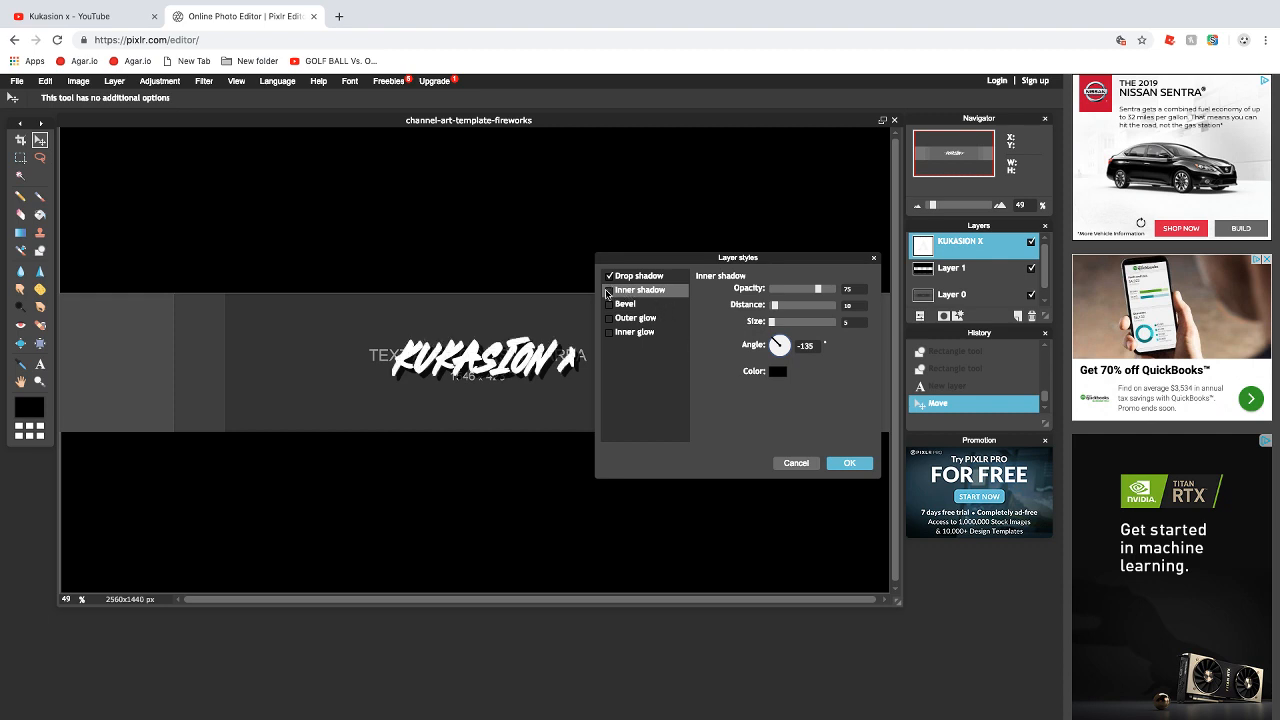
left_click(608, 291)
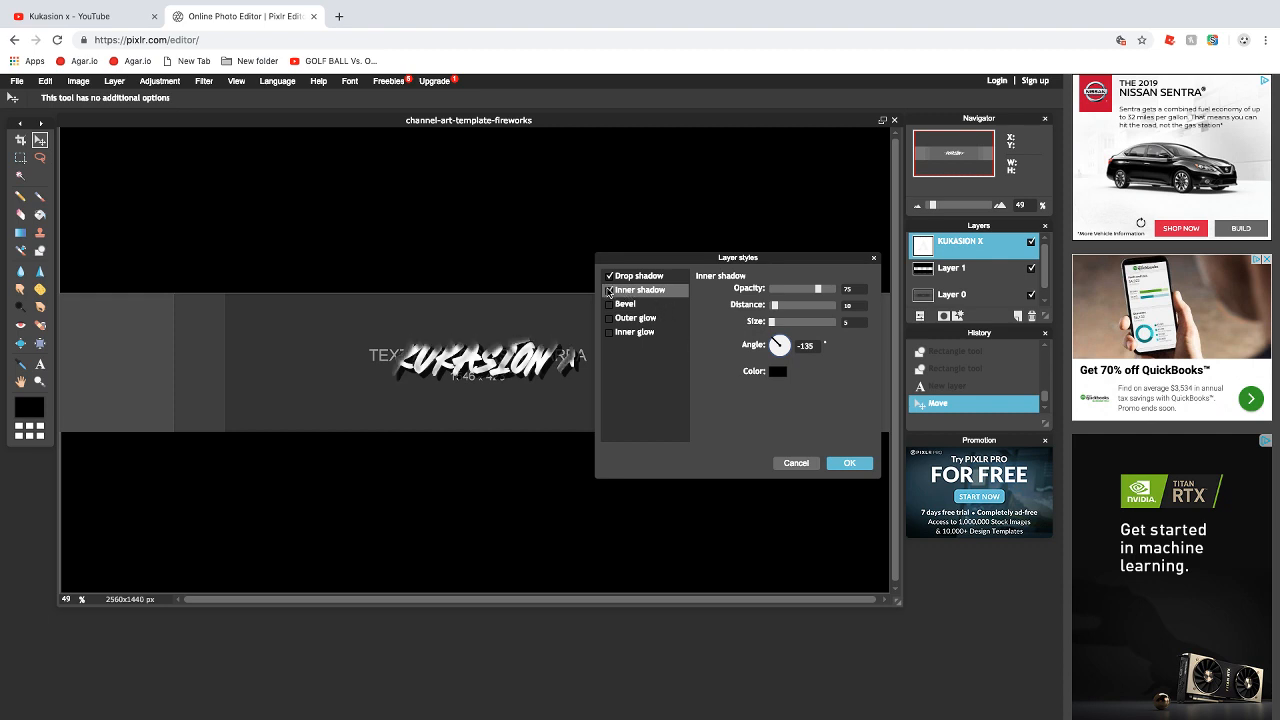
left_click(609, 290)
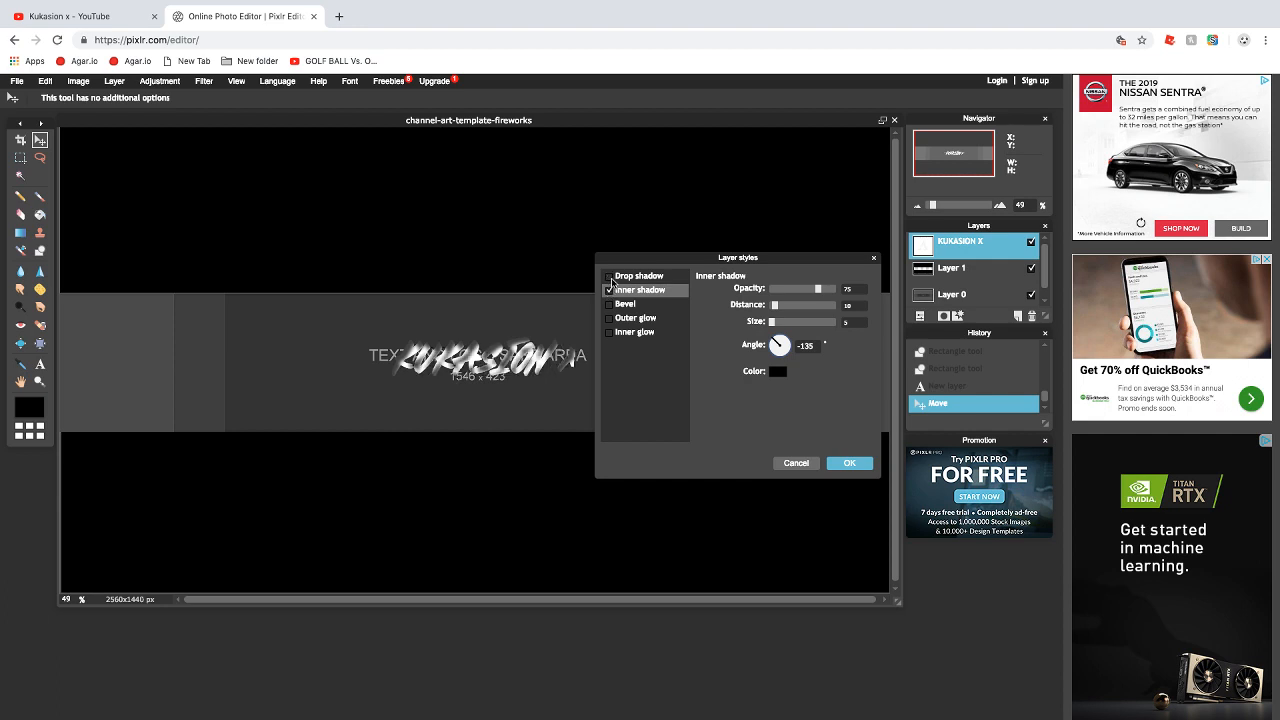
left_click(613, 277)
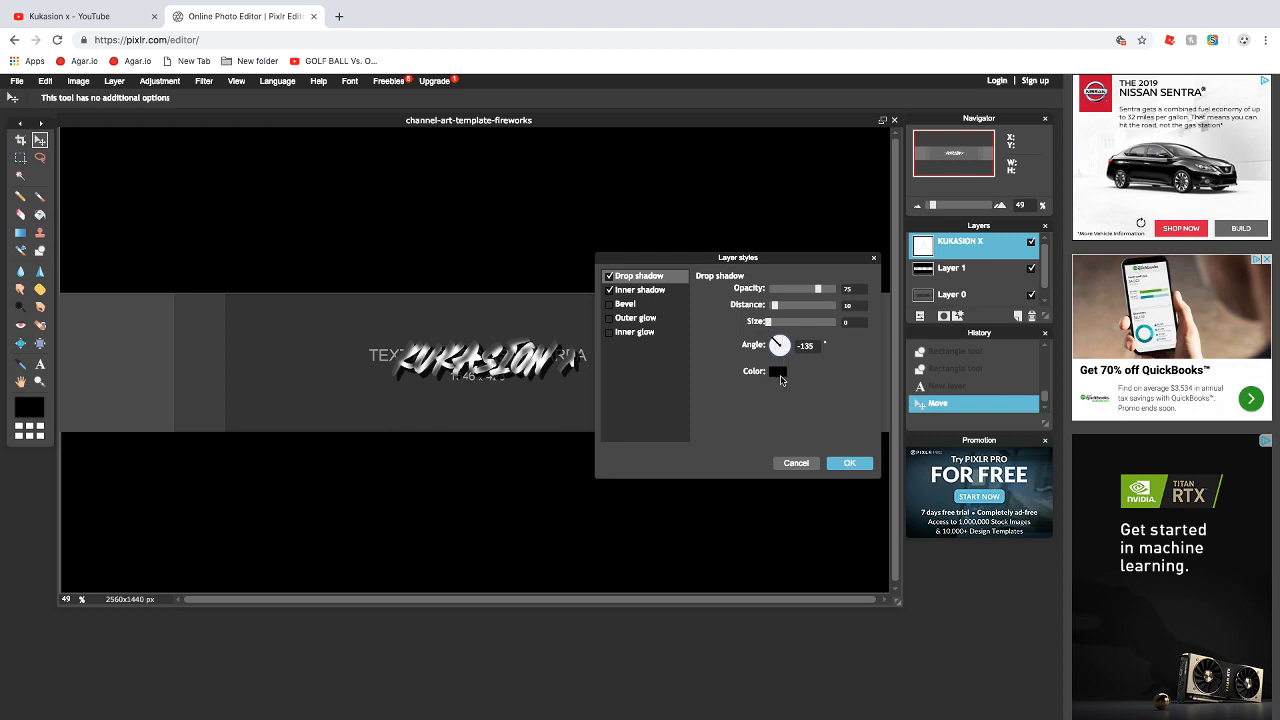
left_click(849, 463)
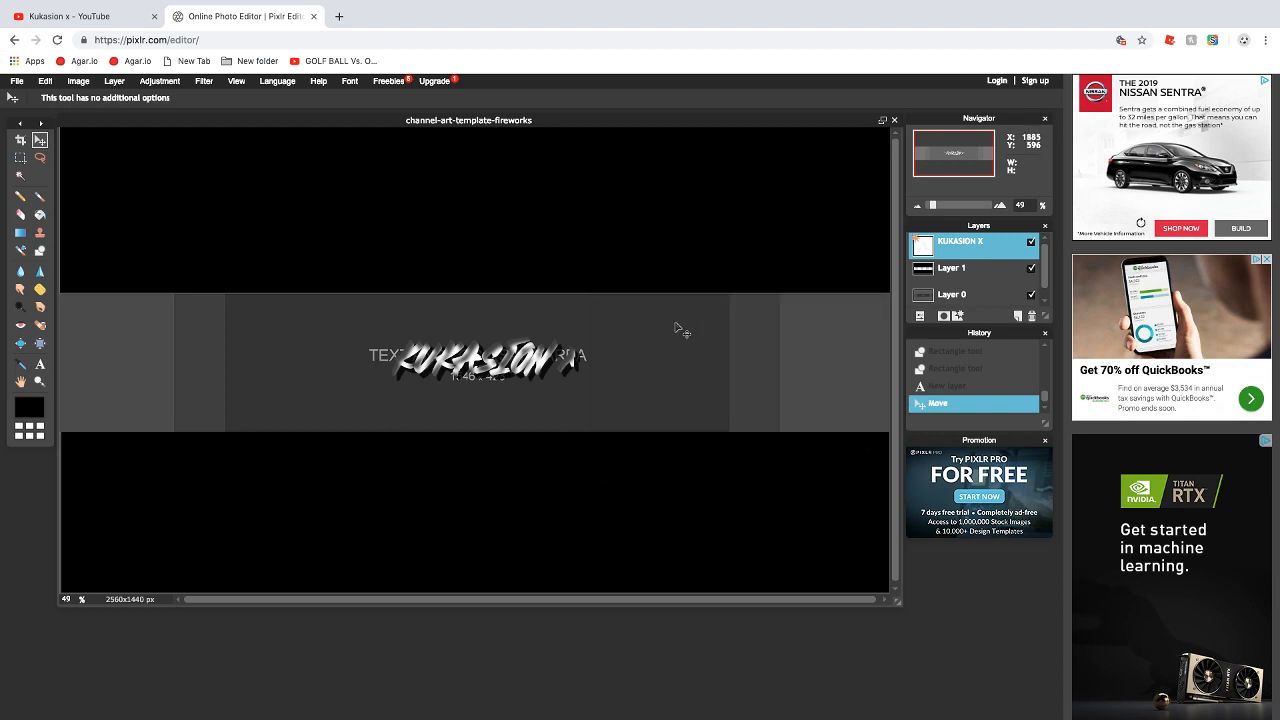
left_click_drag(481, 367, 501, 370)
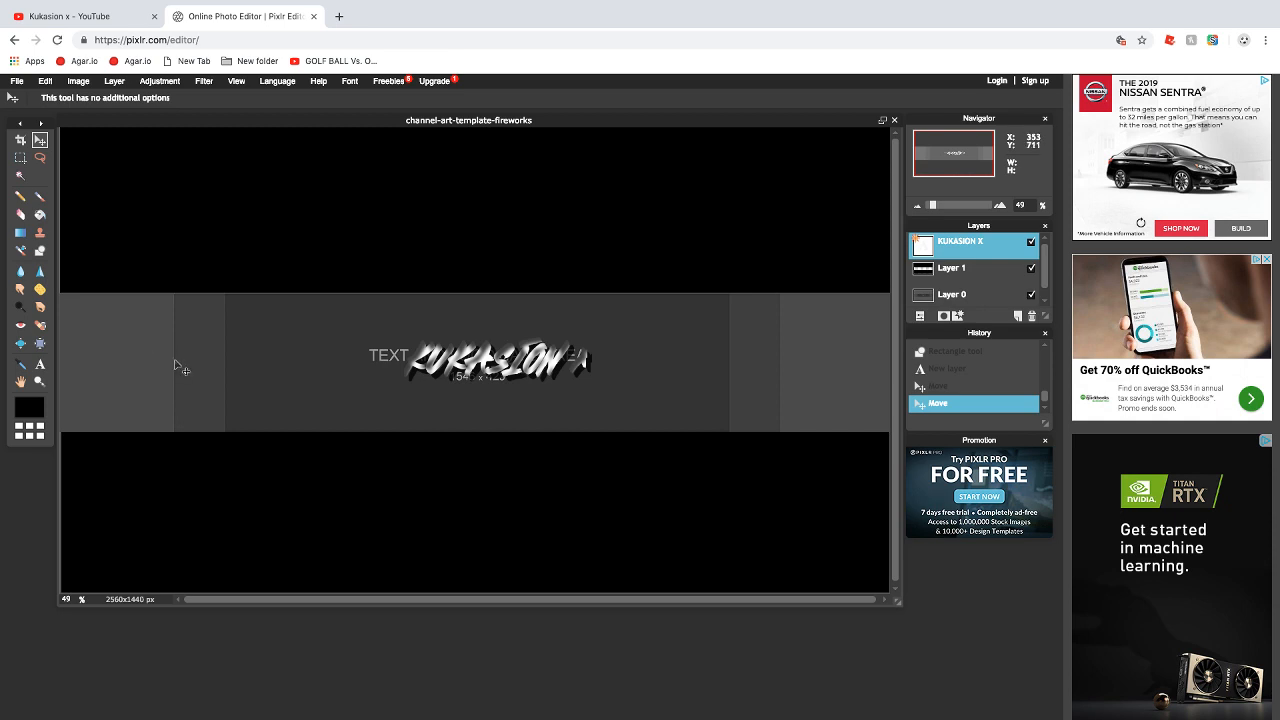
Search the web for "xbox png" in a new browser tab and browse the image results
left_click(339, 15)
type("xbox")
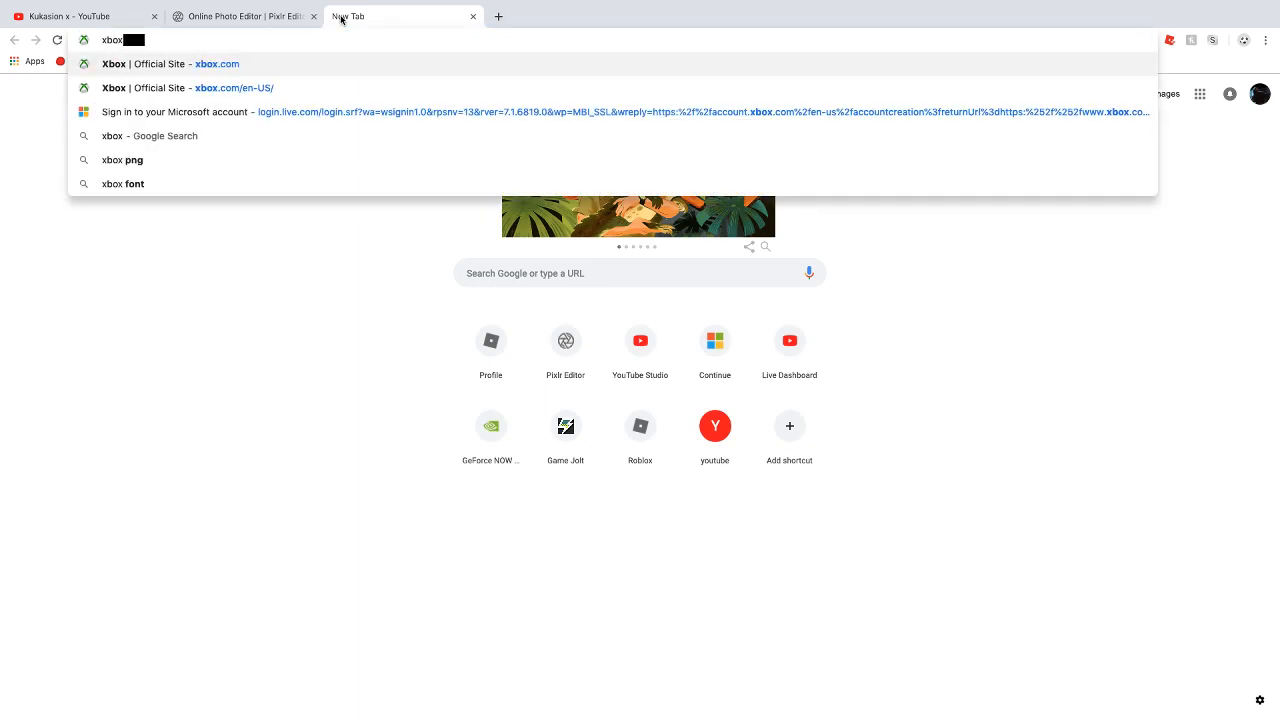
type(" png")
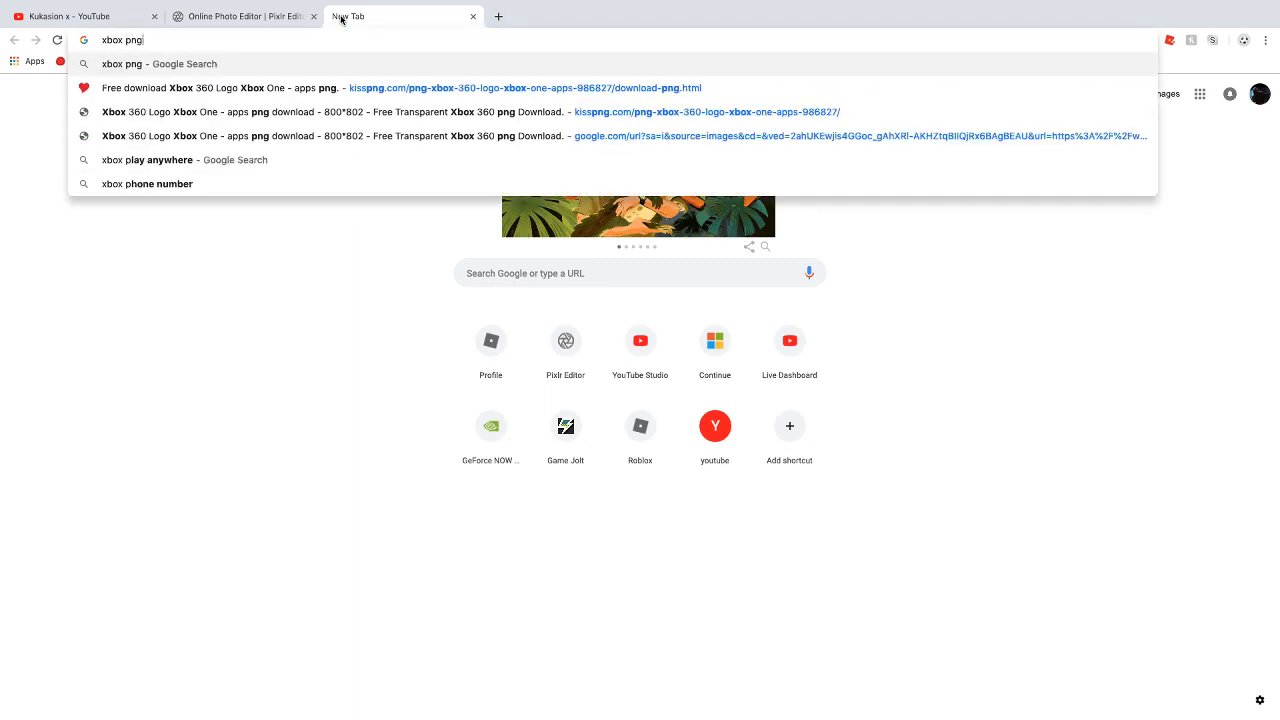
key("Return")
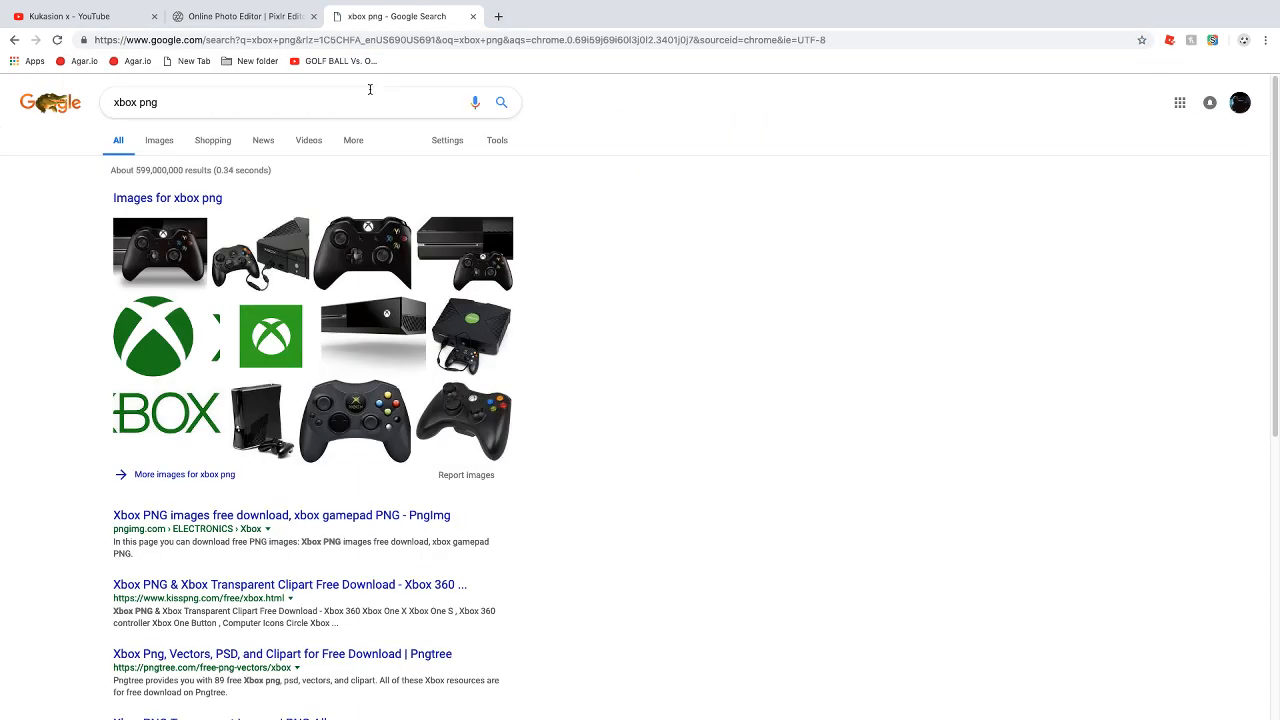
left_click(160, 142)
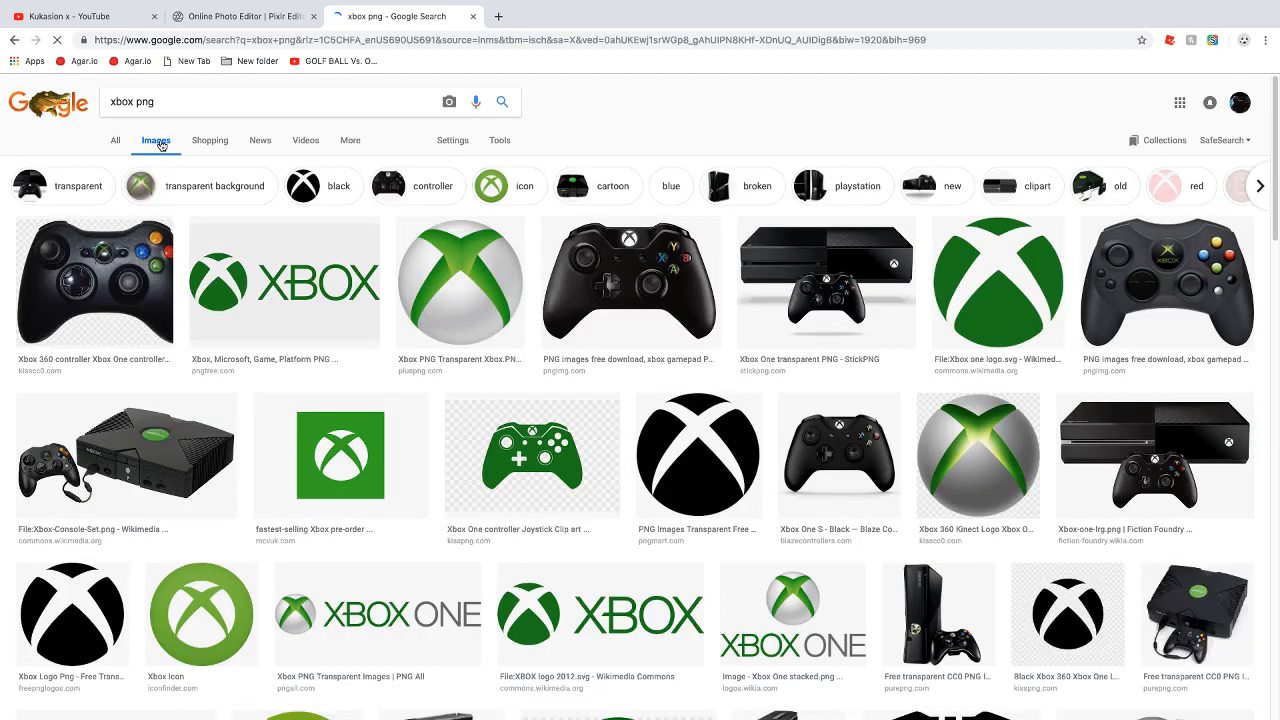
scroll(540, 380, "down", 4)
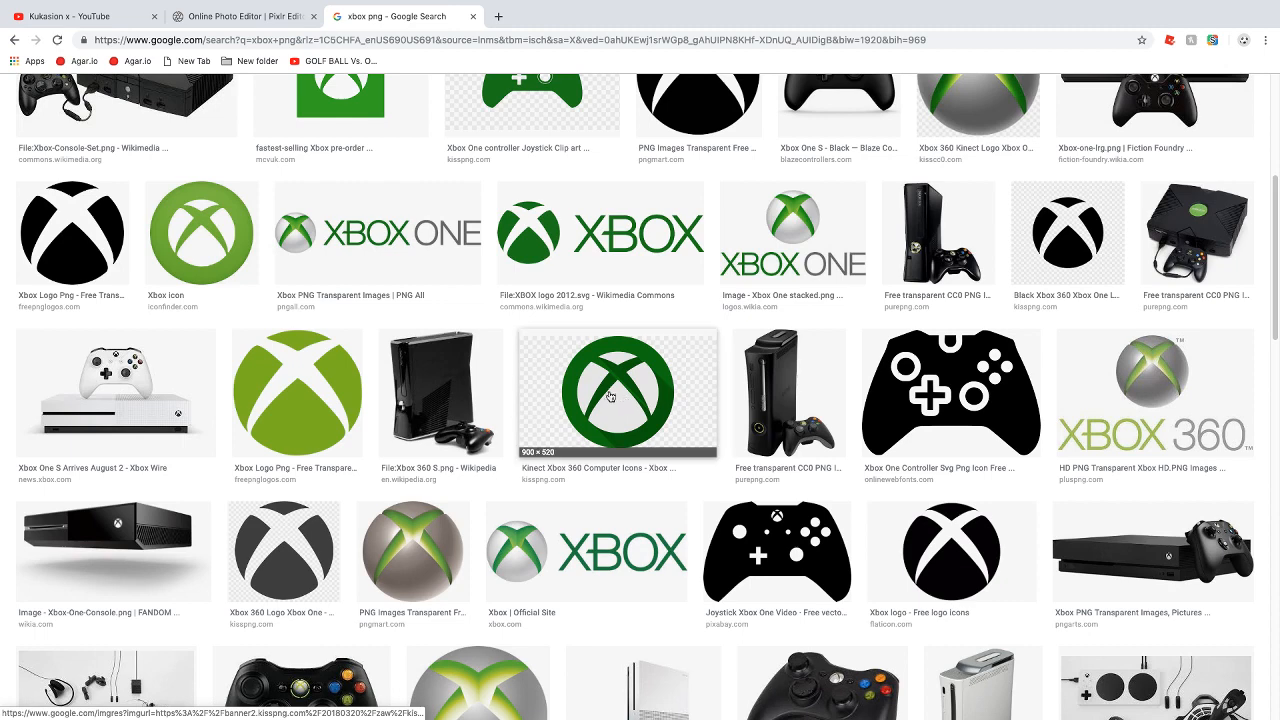
Open the kisspng page of the round green Xbox logo icon and close the leftover image search tabs
right_click(628, 387)
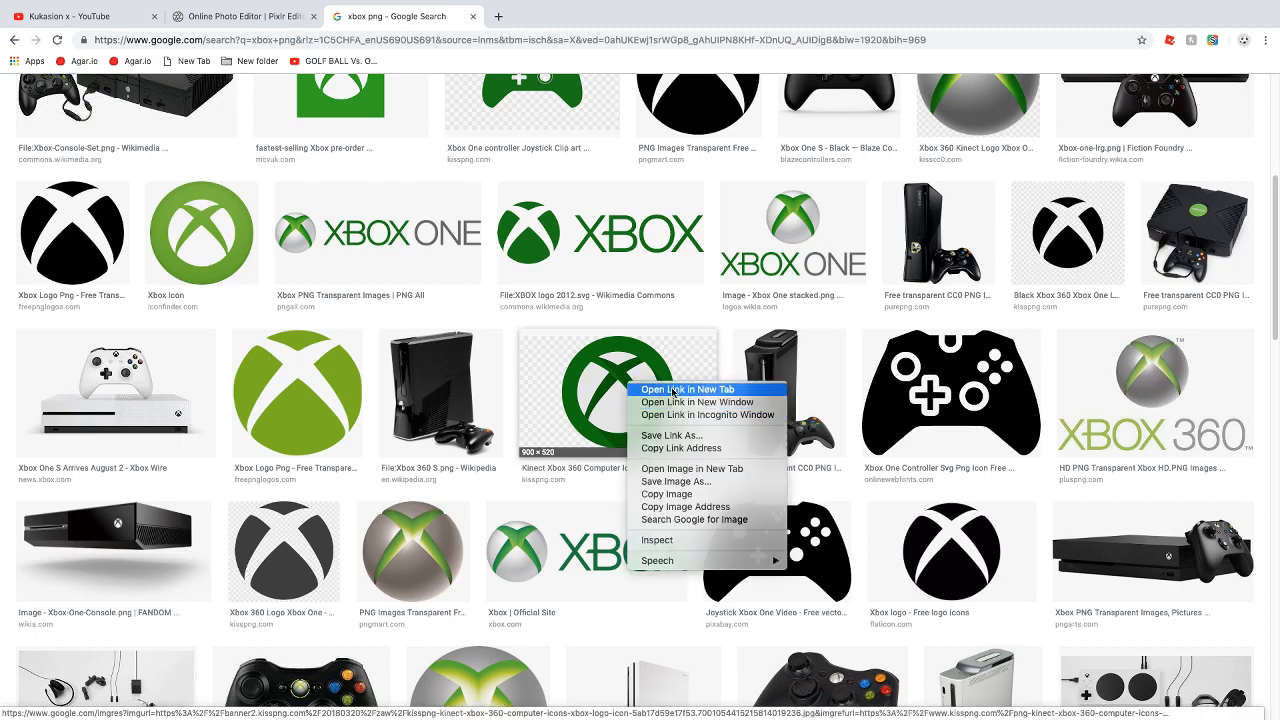
left_click(673, 390)
left_click(600, 14)
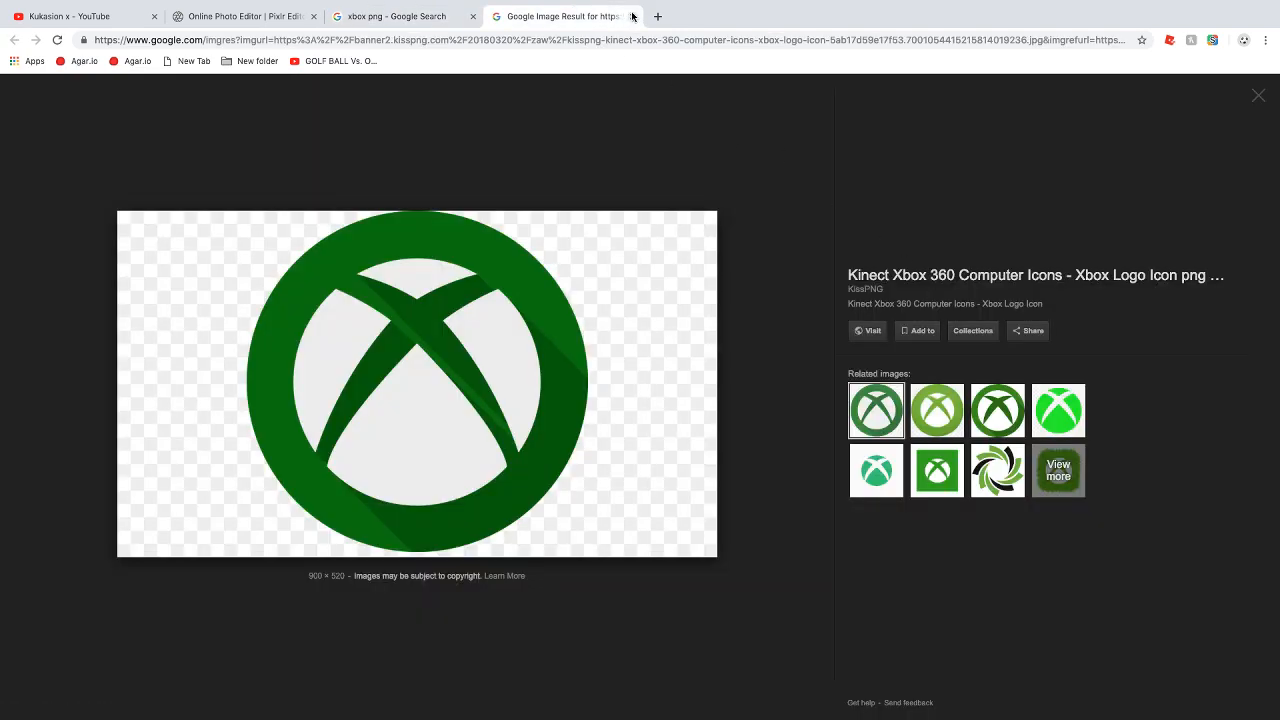
left_click(870, 289)
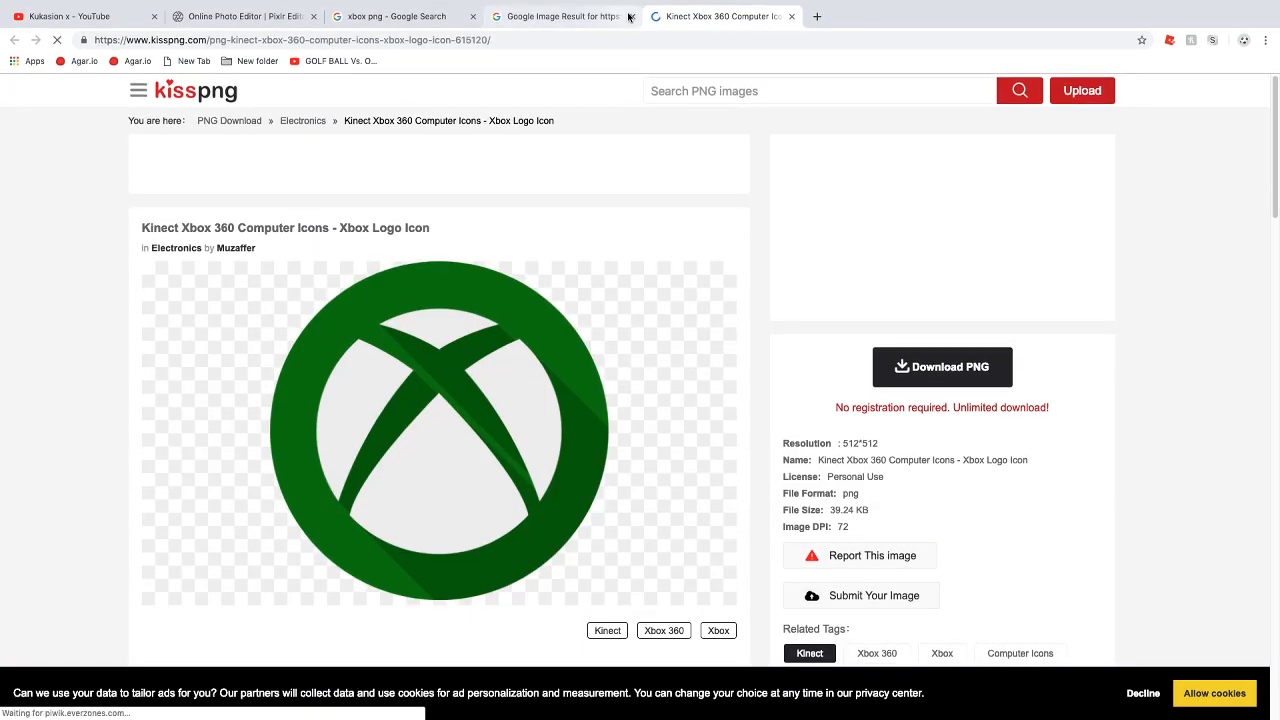
left_click(632, 16)
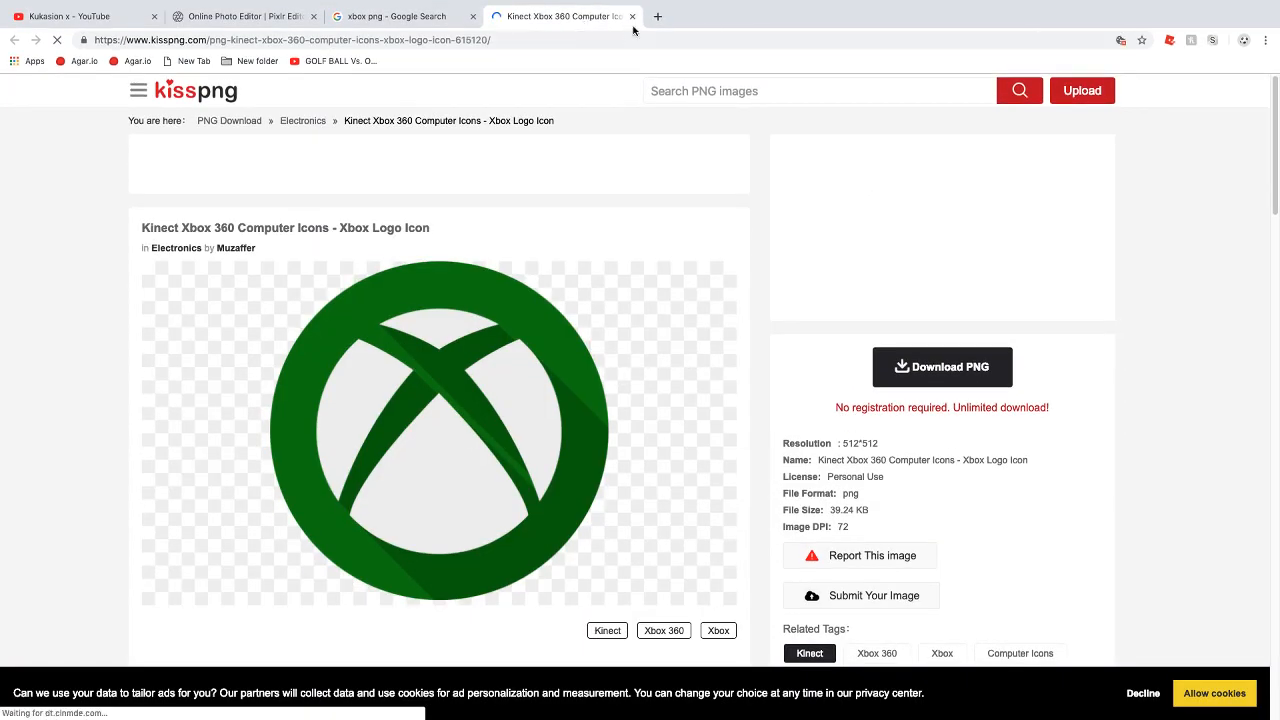
left_click(468, 18)
left_click(658, 380)
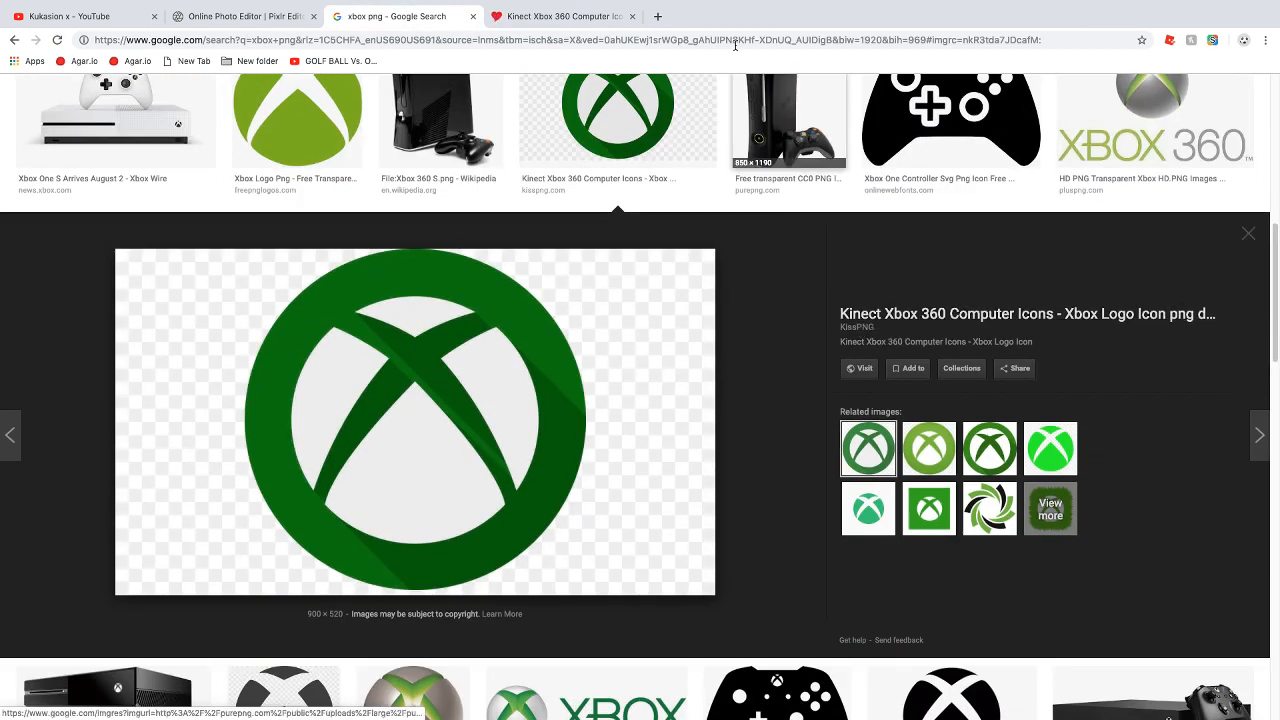
left_click(472, 17)
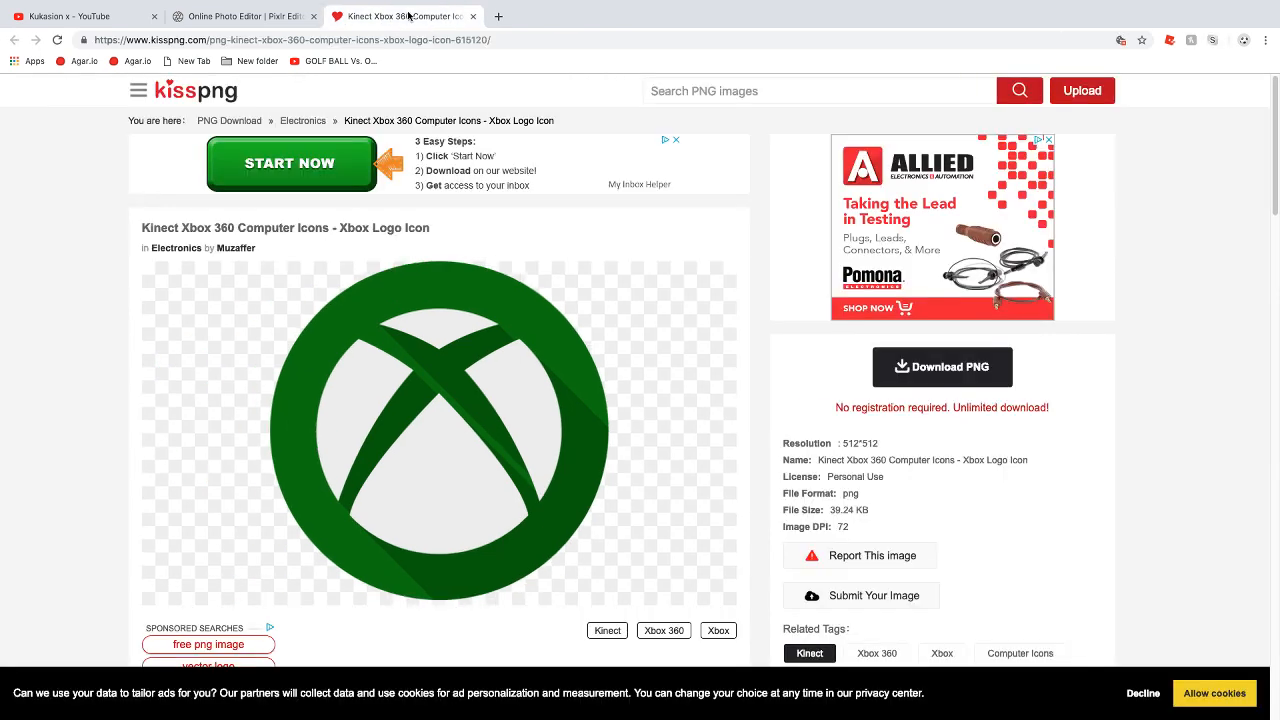
Download the Xbox logo icon as a PNG from kisspng and return to the Pixlr Editor
scroll(526, 366, "down", 1)
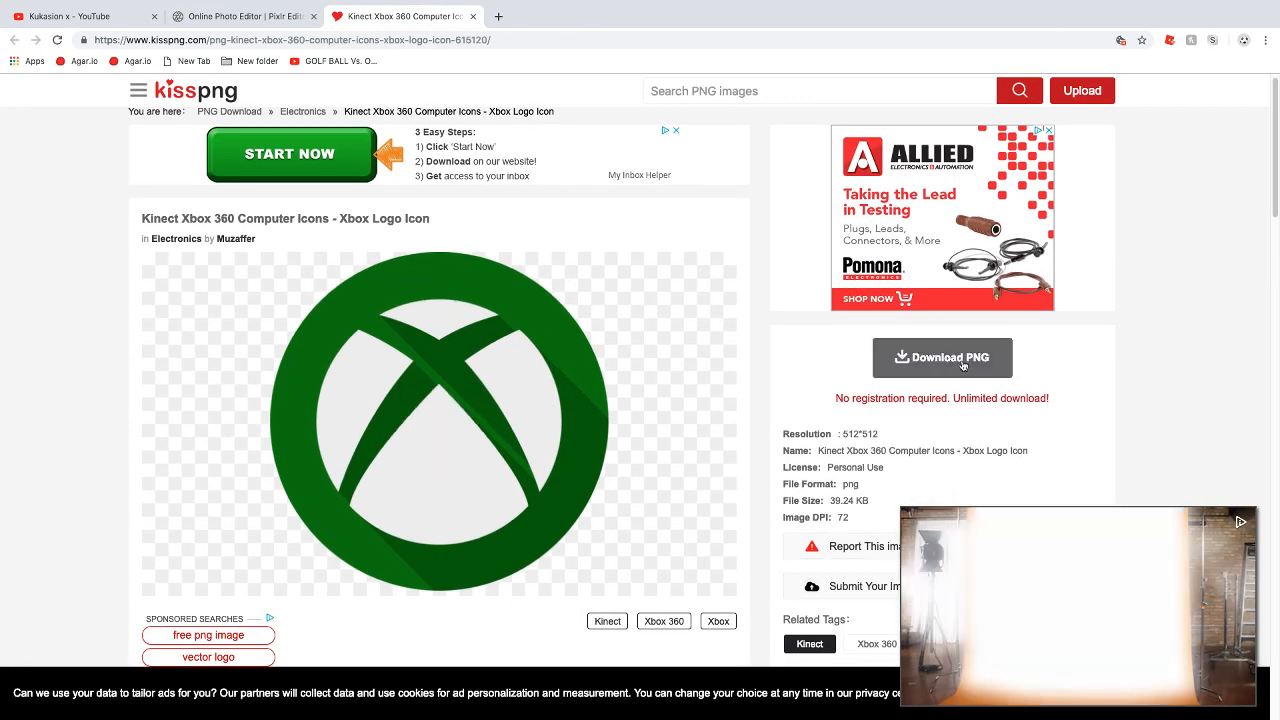
left_click(936, 357)
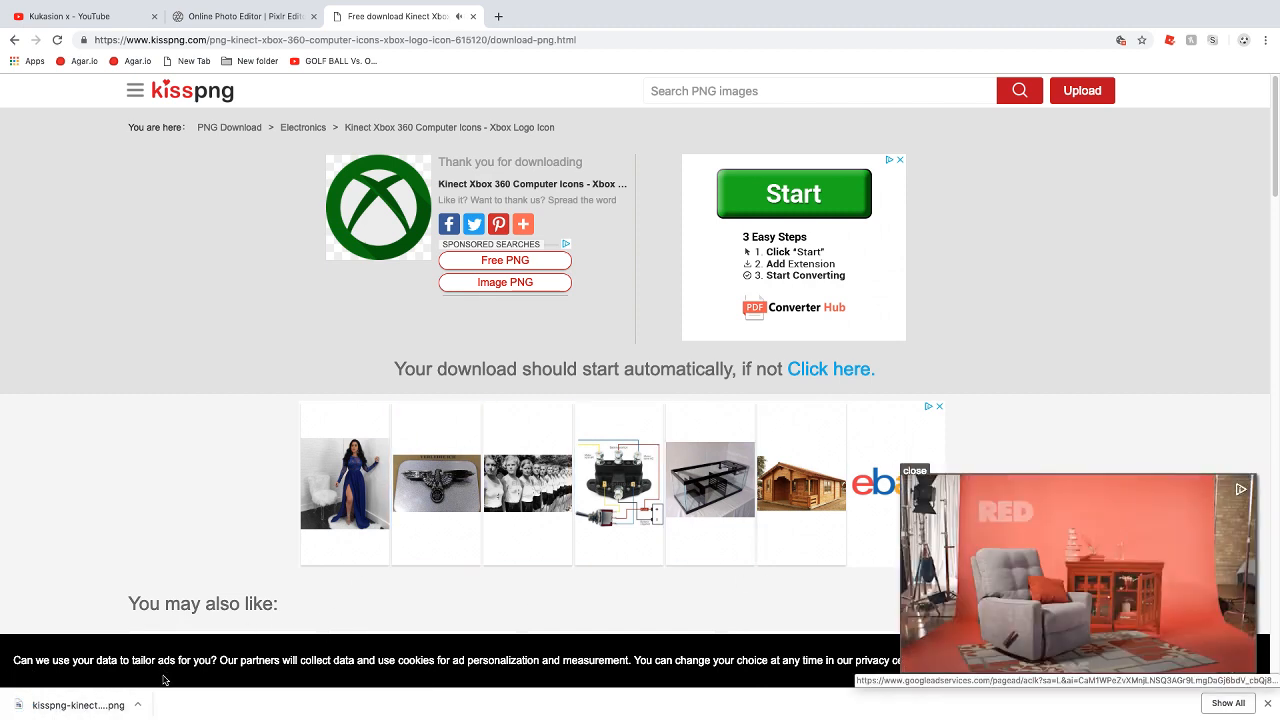
left_click(270, 18)
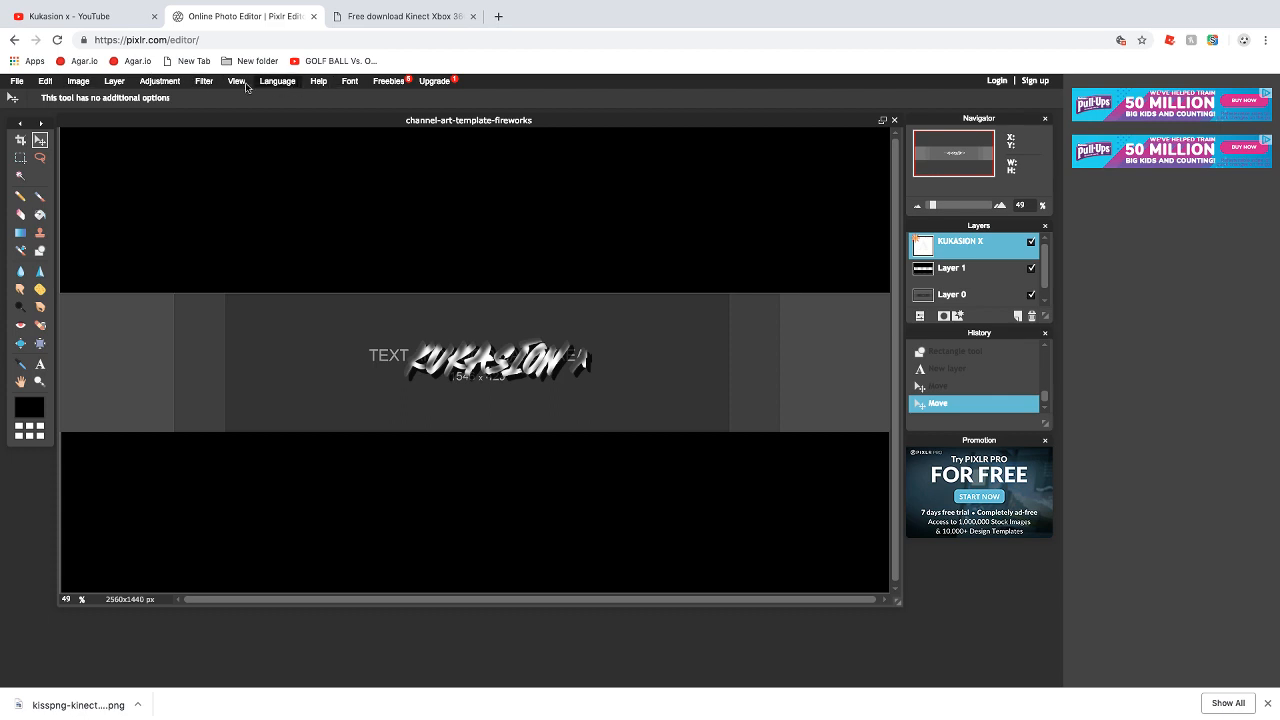
left_click(112, 82)
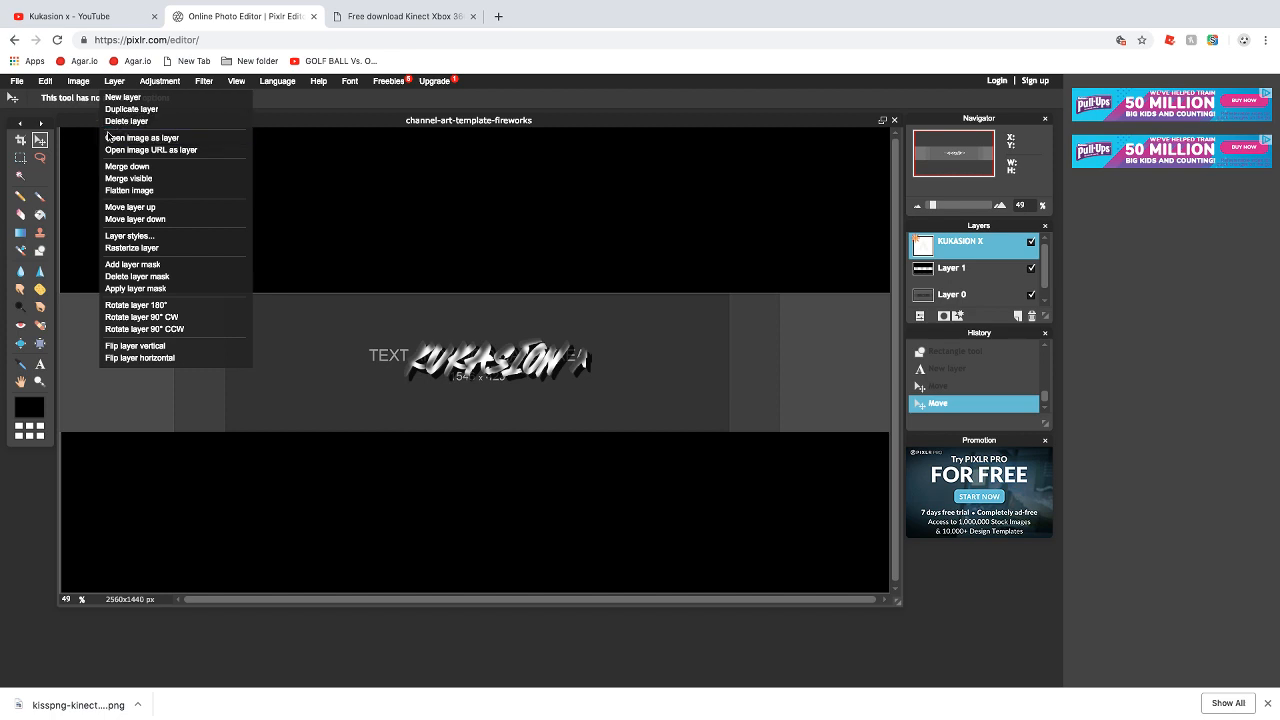
left_click(146, 139)
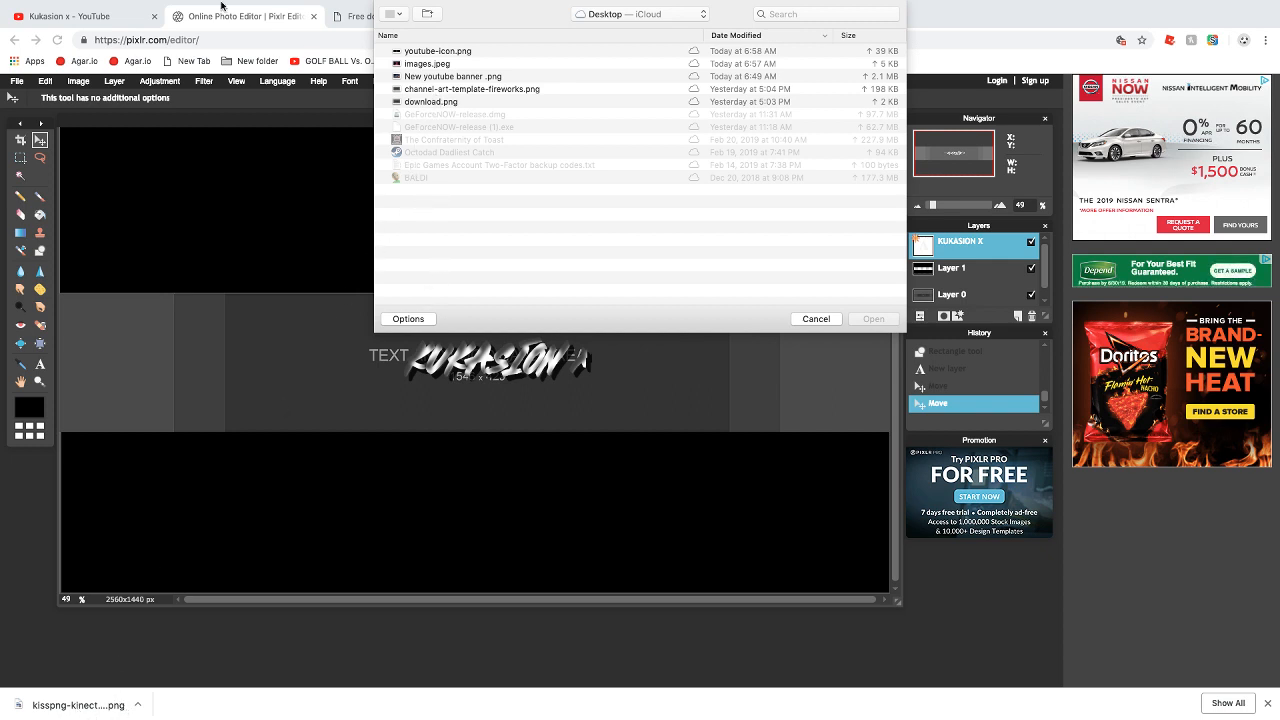
mouse_move(48, 4)
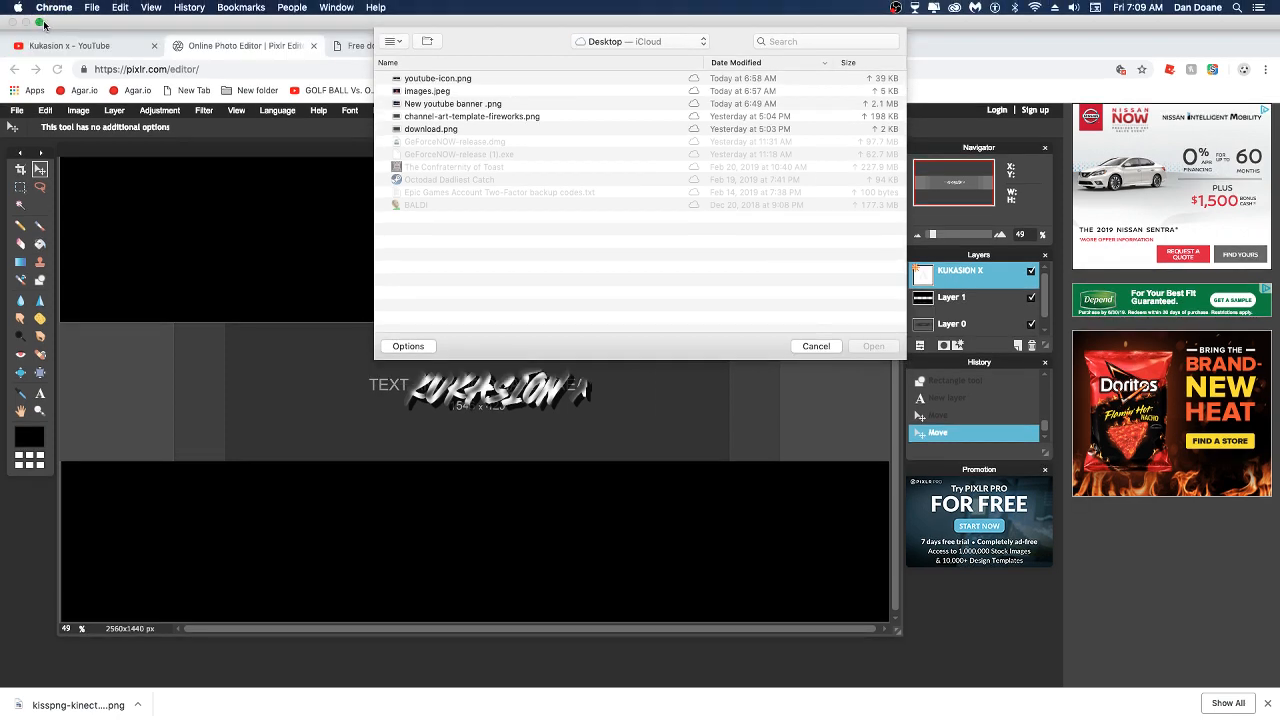
left_click(816, 346)
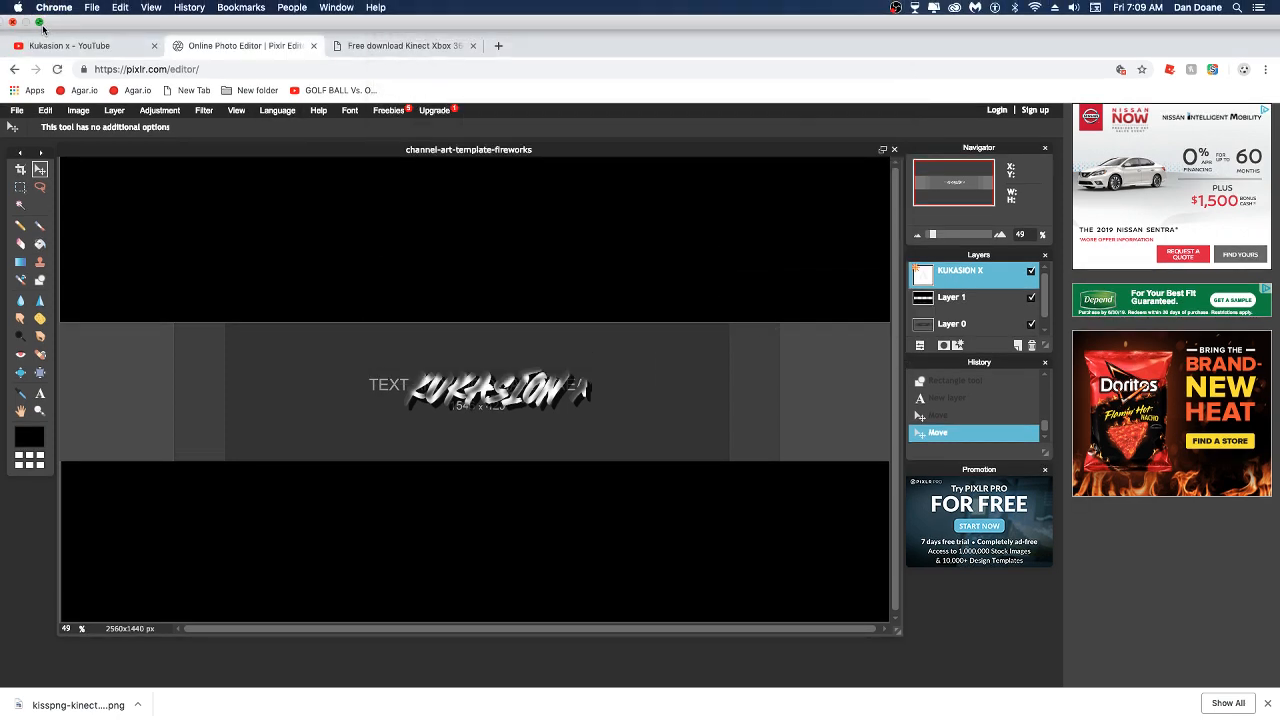
left_click(40, 23)
mouse_move(120, 30)
left_mouse_down()
mouse_move(262, 32)
mouse_move(115, 32)
left_mouse_up()
left_click(430, 32)
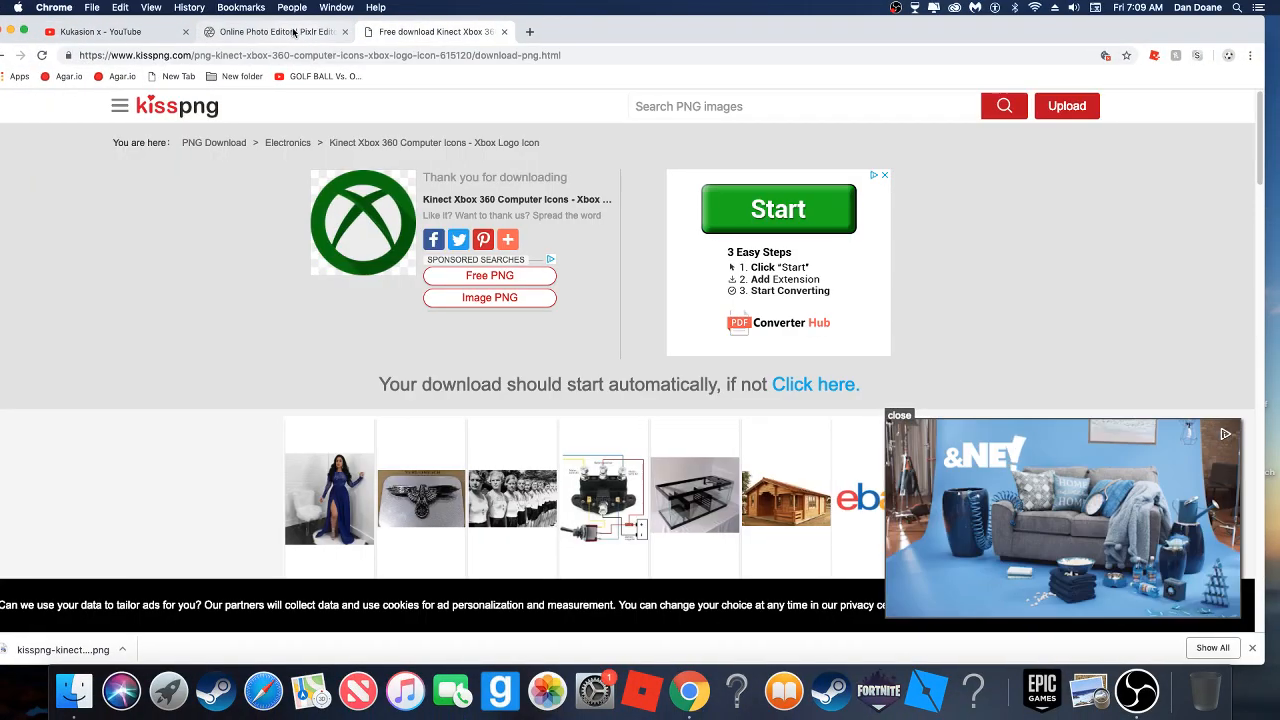
left_click(294, 33)
left_click_drag(604, 40, 682, 39)
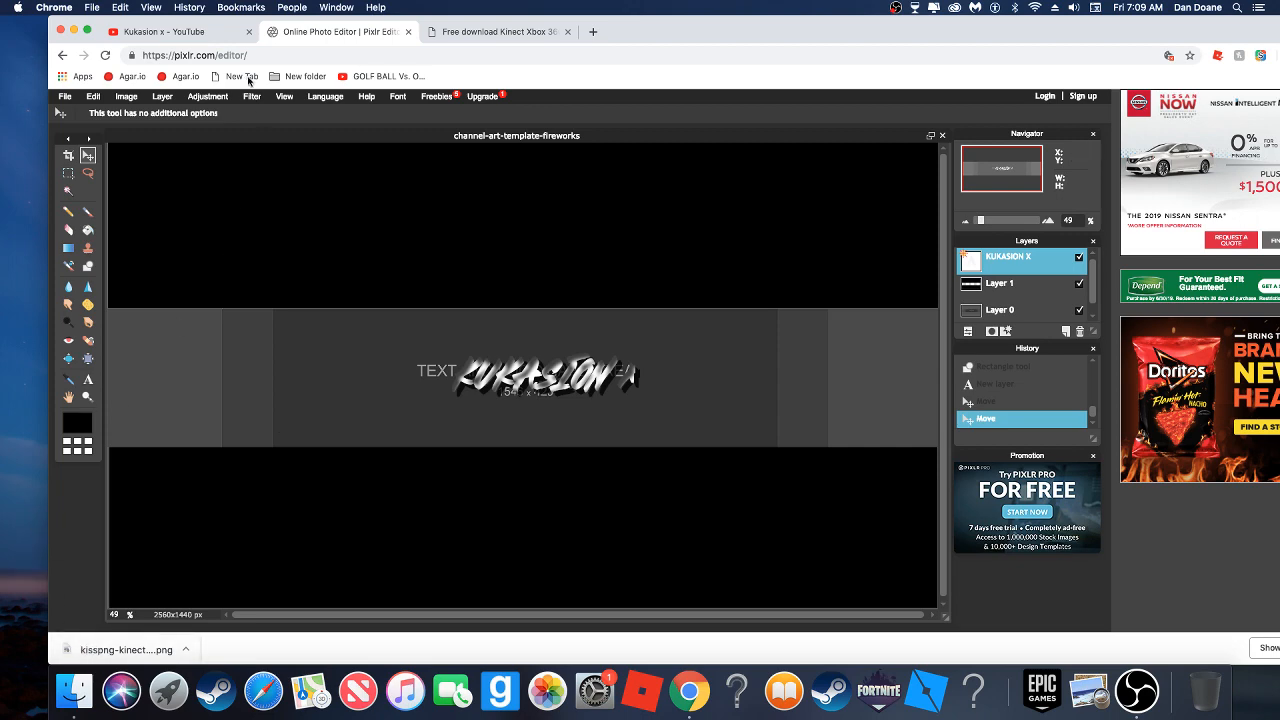
left_click(87, 31)
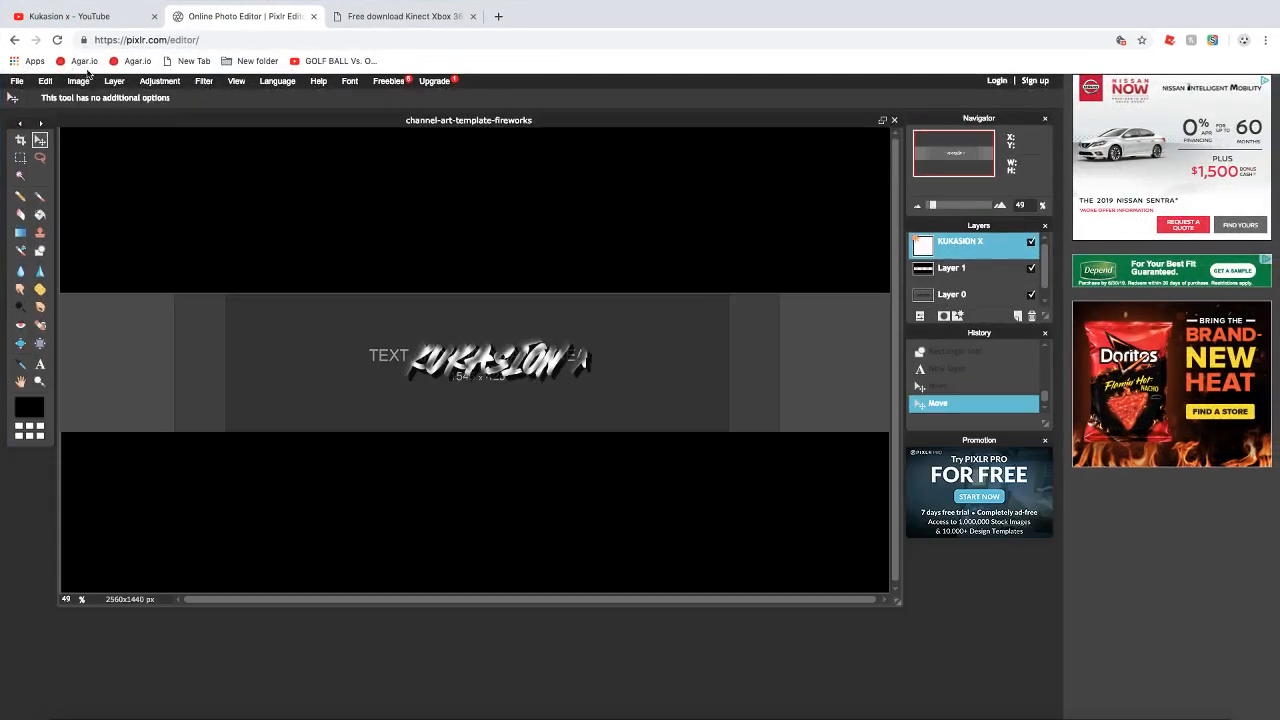
Import the downloaded kisspng Xbox logo PNG as a new layer and move it left of the KUKASION X text
left_click(82, 81)
left_click(114, 81)
left_click(114, 81)
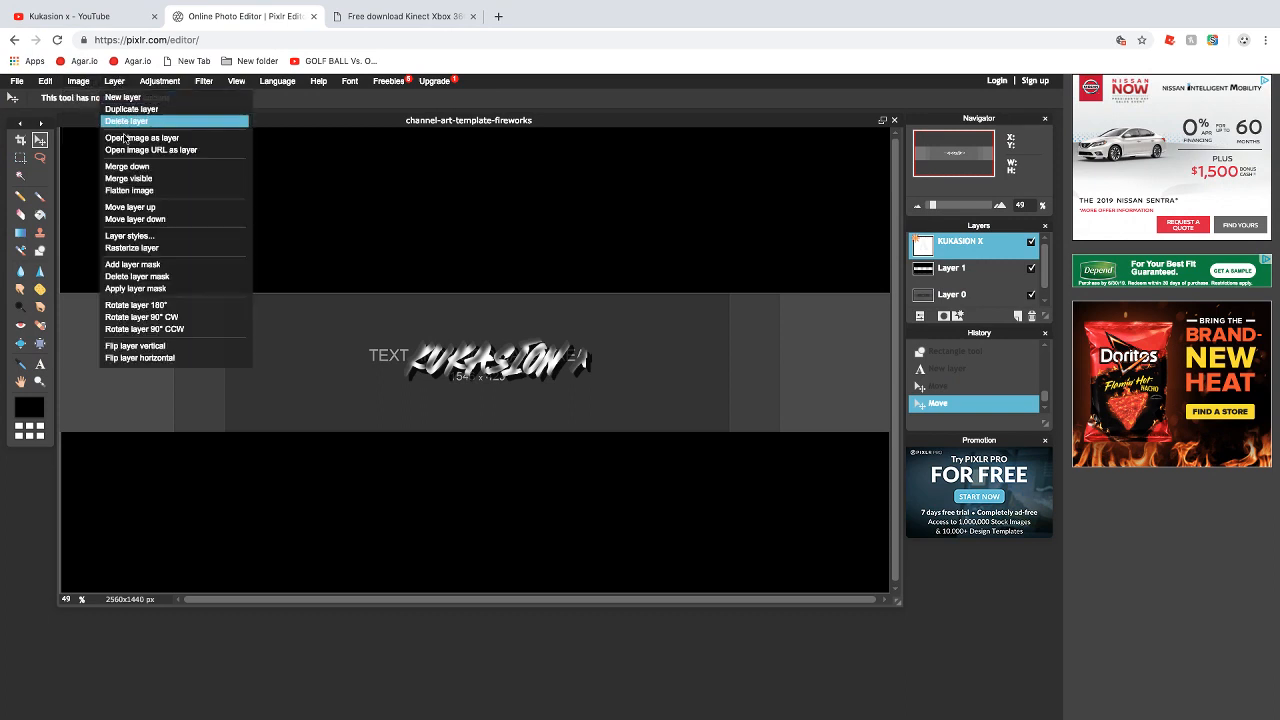
left_click(122, 137)
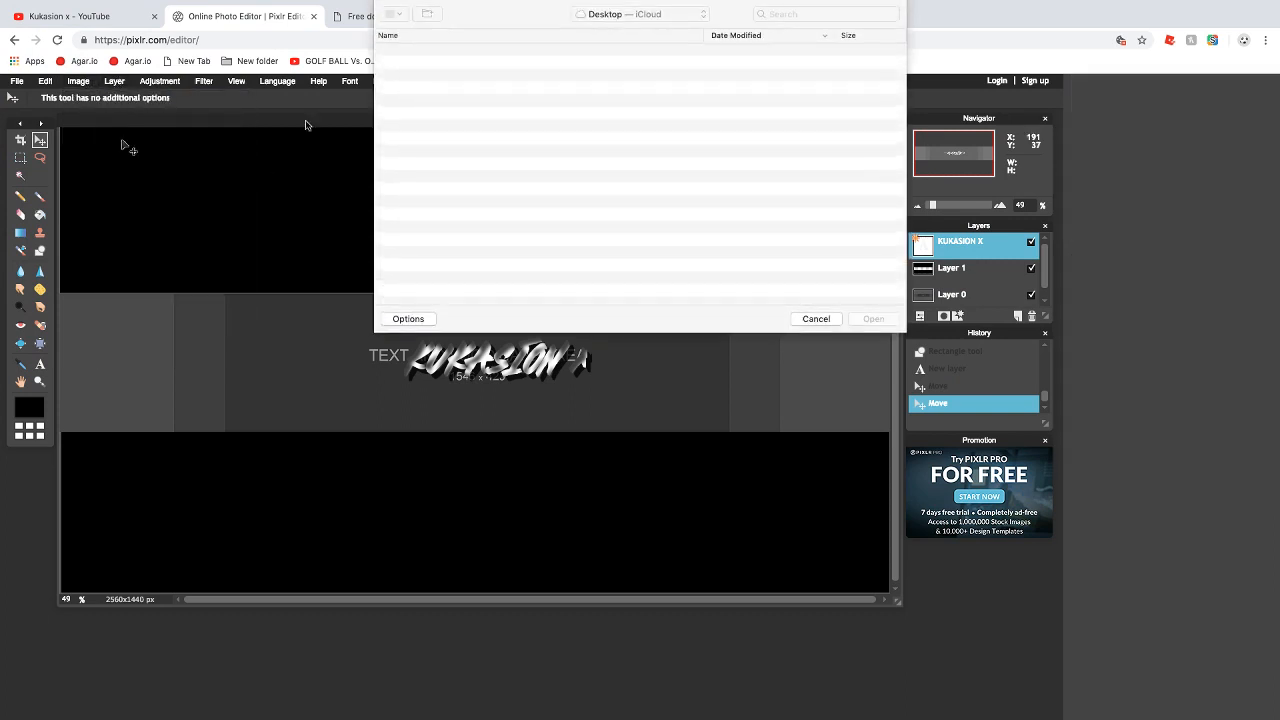
left_click(436, 51)
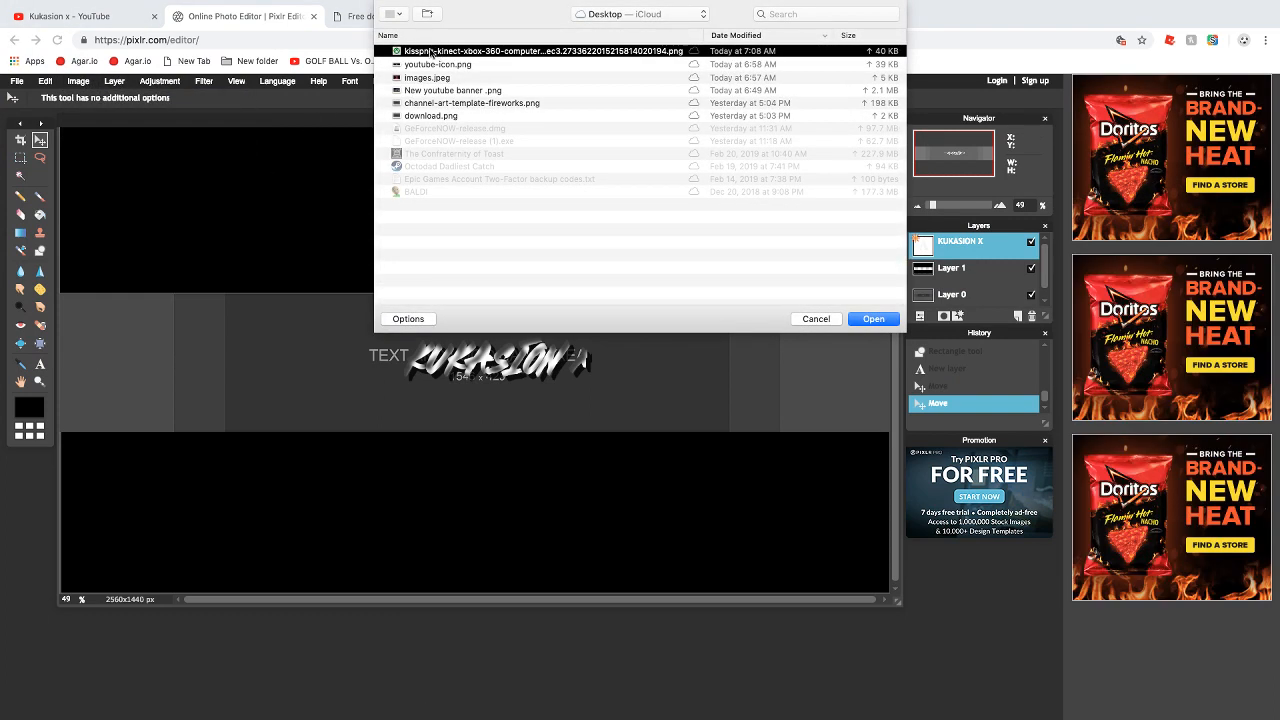
left_click(884, 324)
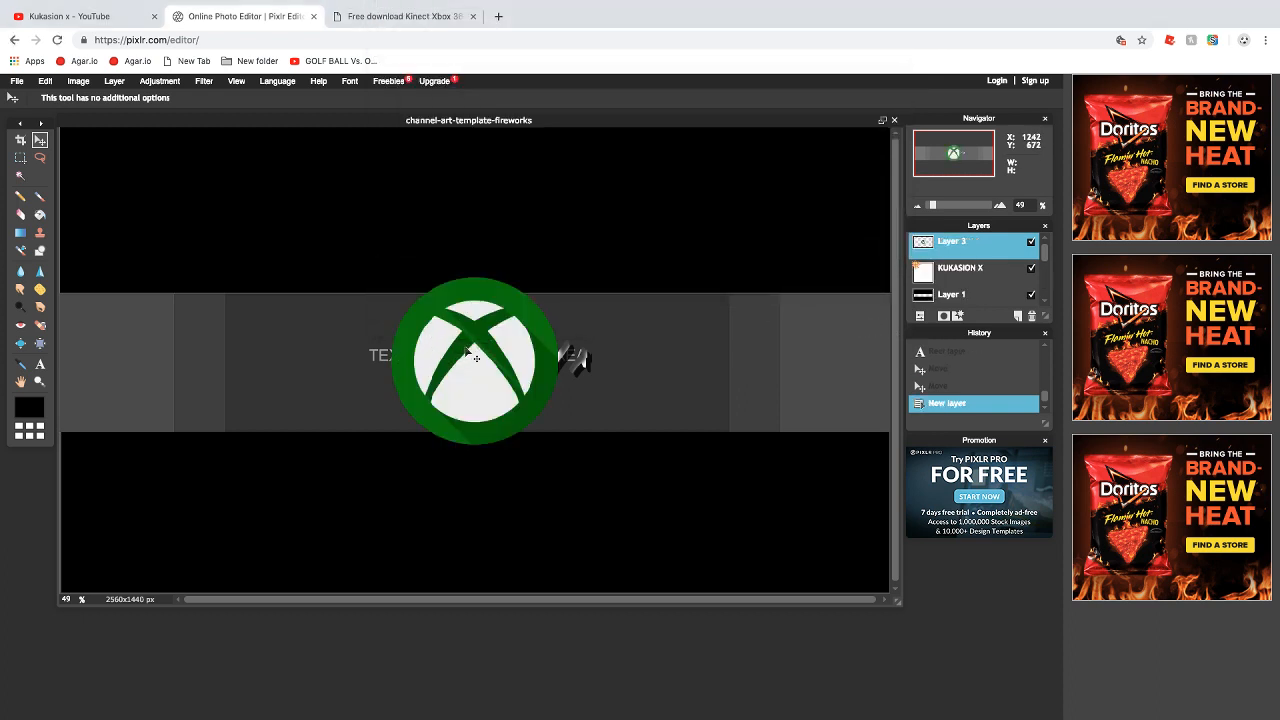
left_click_drag(470, 347, 202, 341)
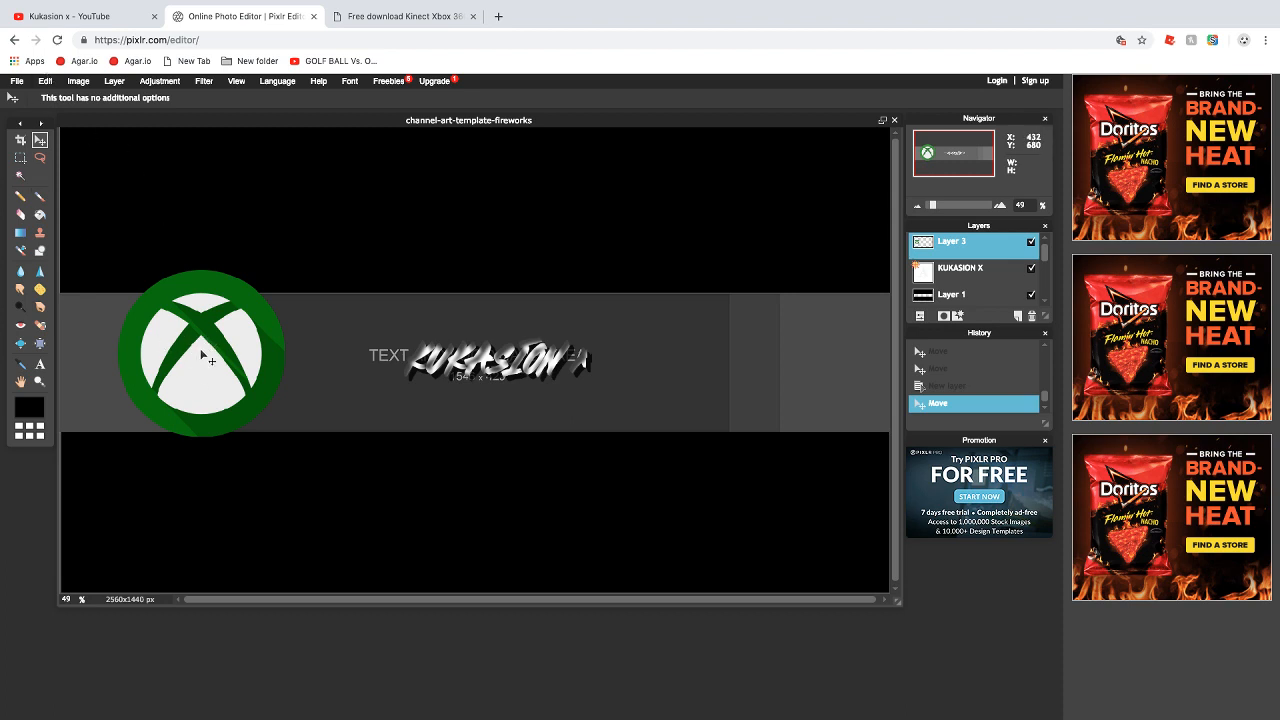
Shrink the Xbox logo with Free transform to fit within the grey band, then place it near the band's left end
left_click(17, 81)
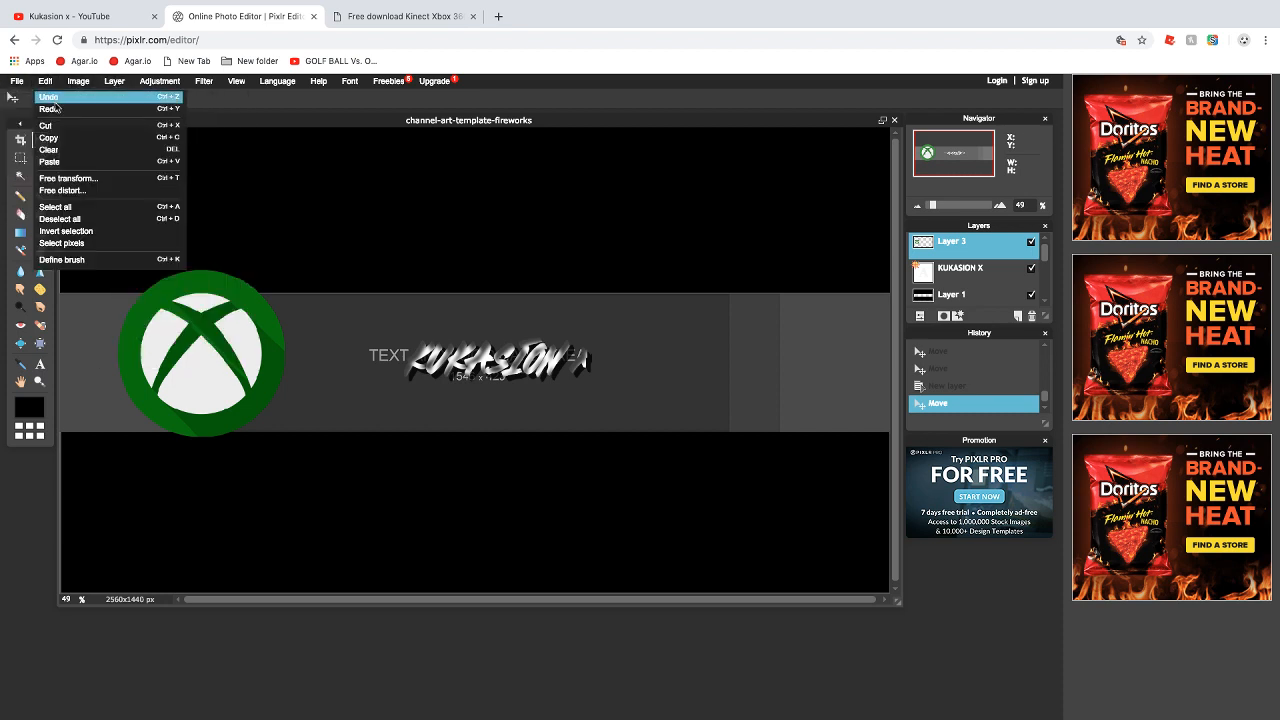
left_click(66, 177)
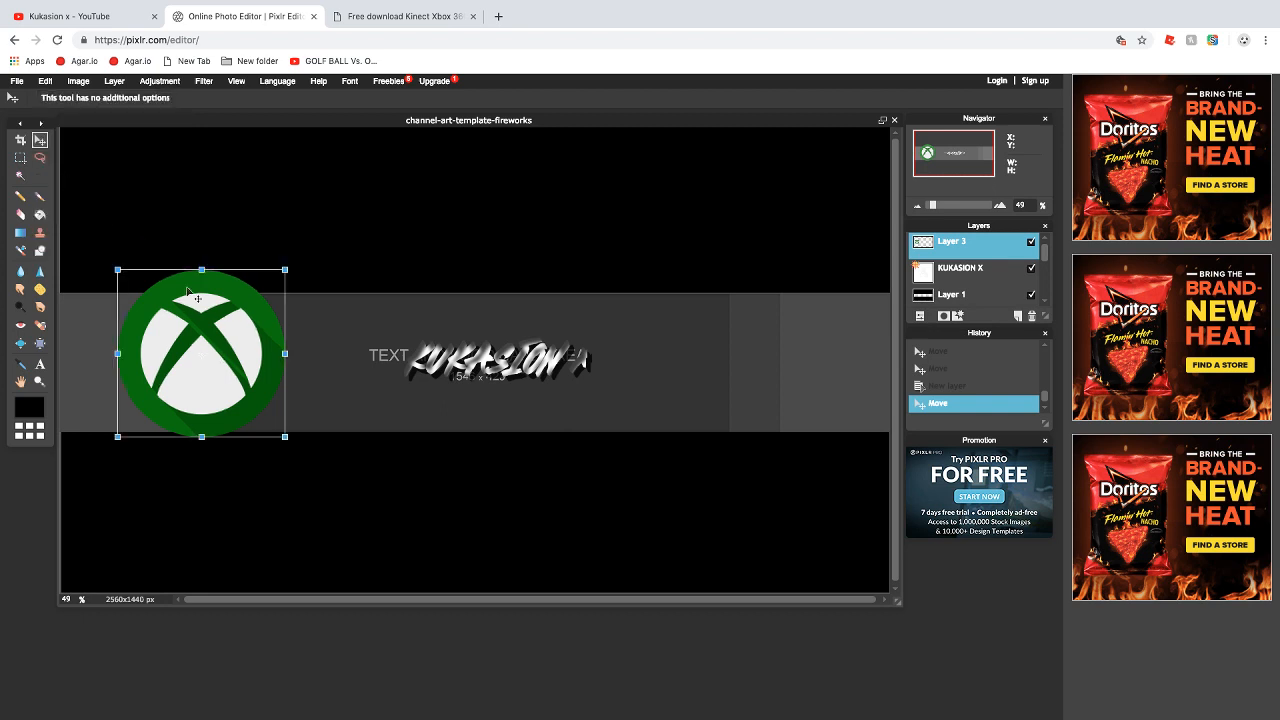
left_click_drag(202, 268, 202, 306)
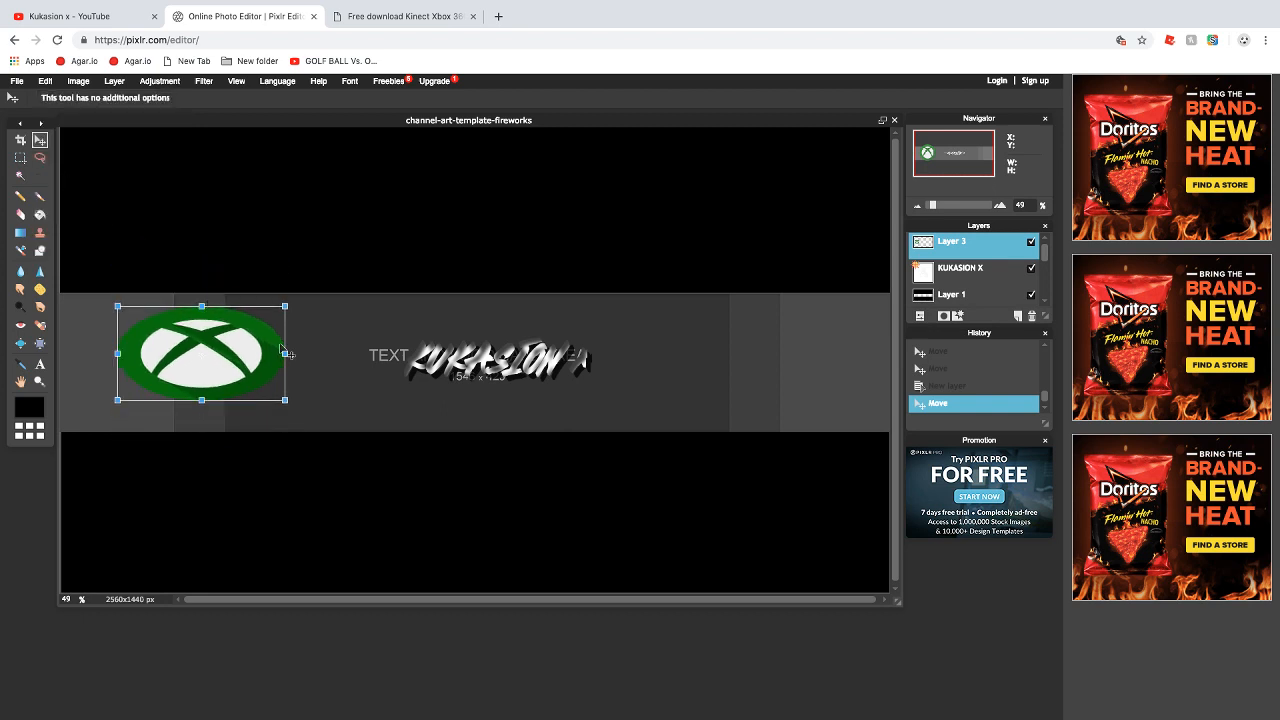
left_click_drag(285, 352, 250, 353)
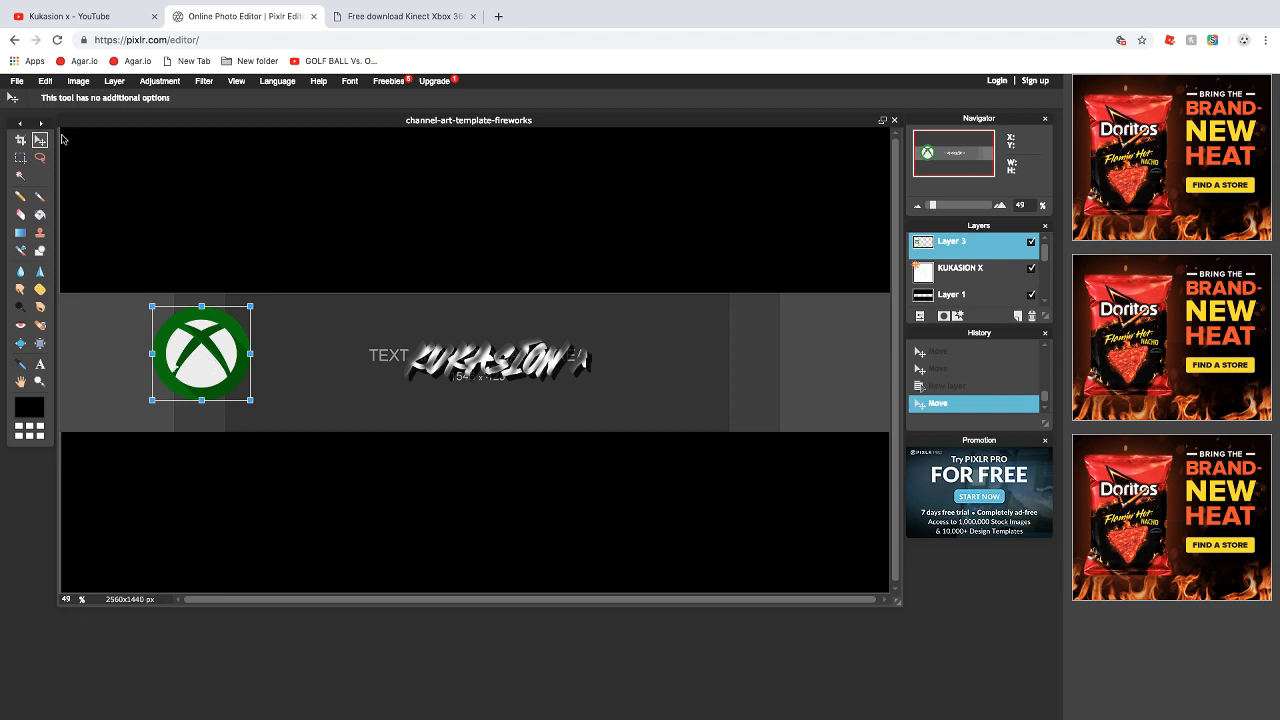
left_click(40, 142)
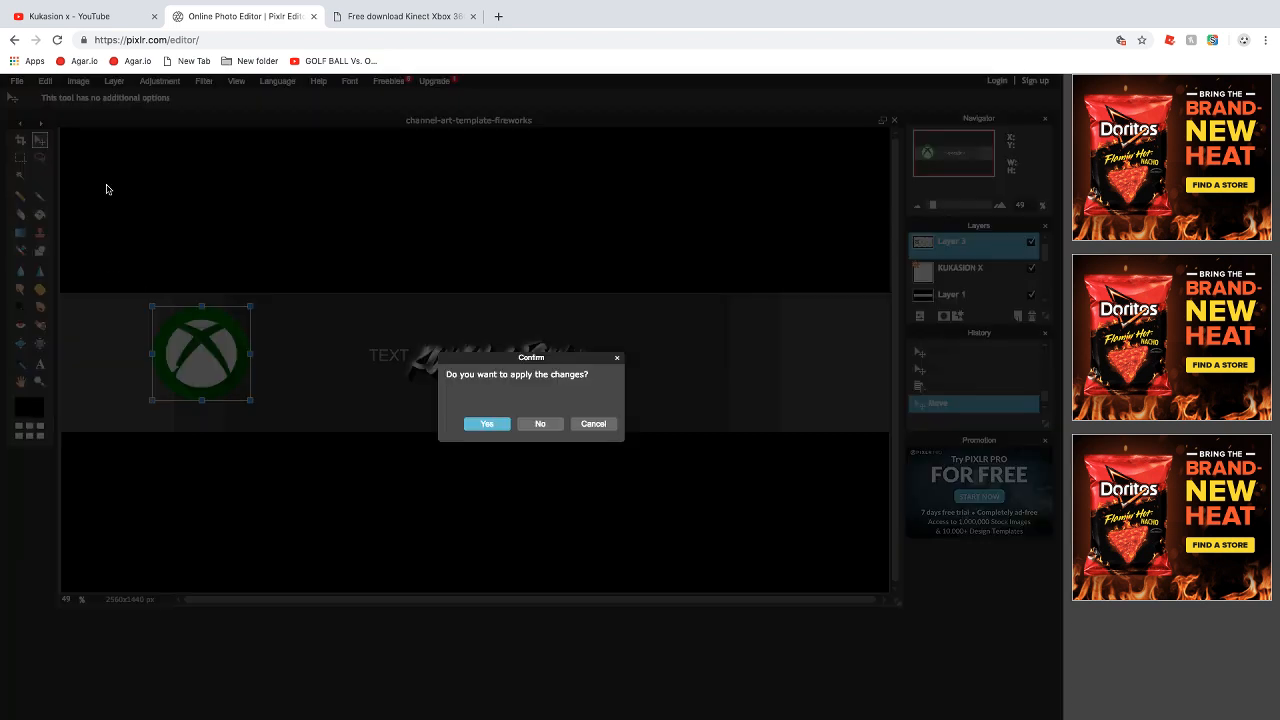
left_click(490, 424)
left_click_drag(198, 355, 142, 361)
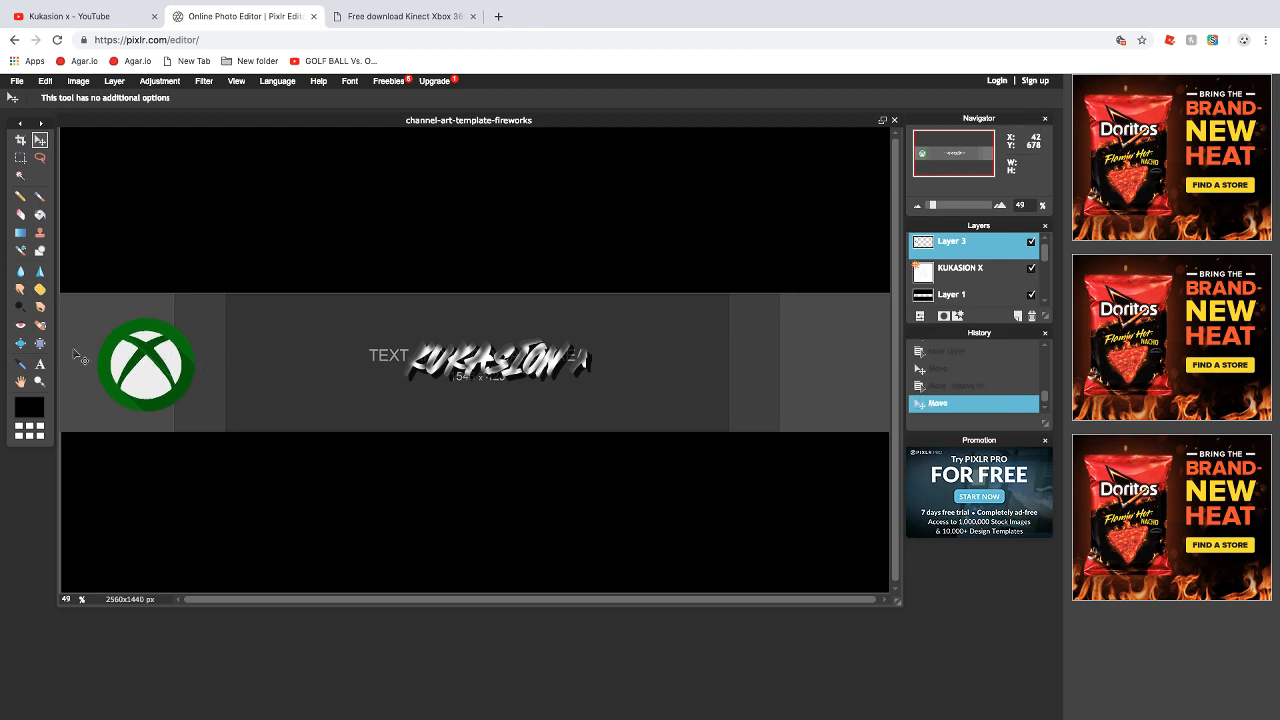
Add the text "XxBitLinkxX" in the Brotherhood font just right of the Xbox logo
left_click(40, 364)
left_click(224, 362)
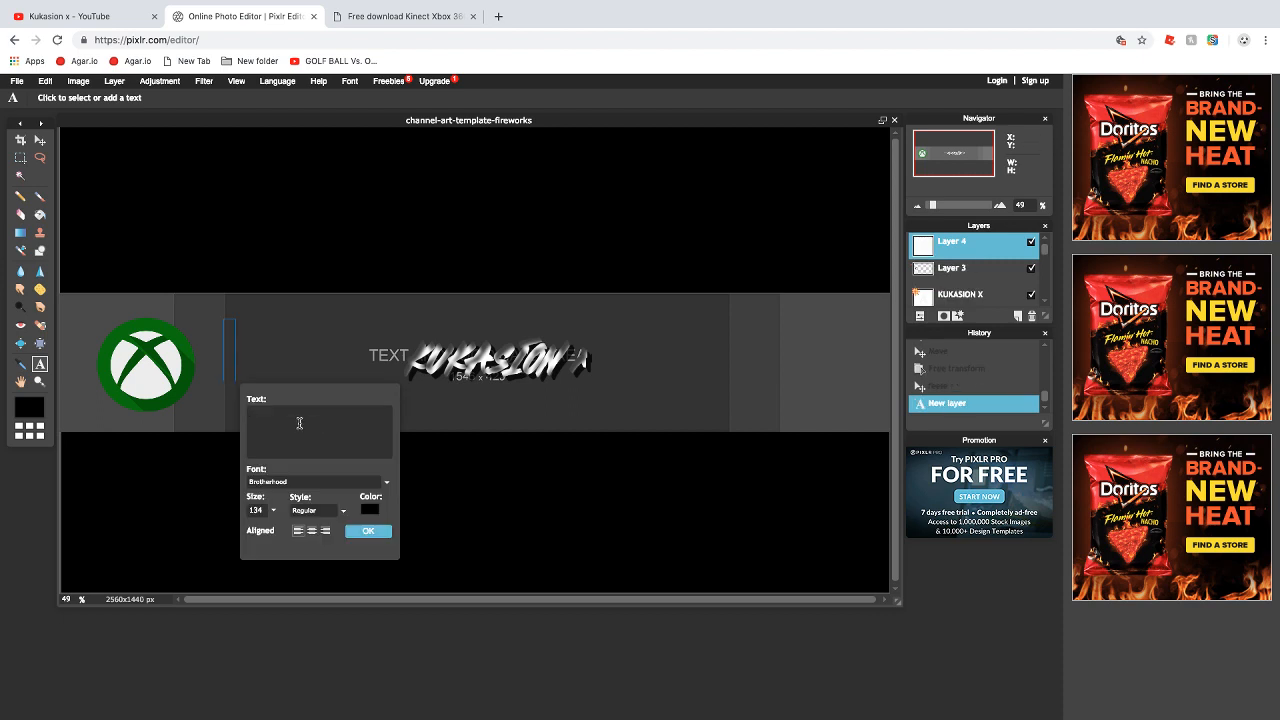
type("Xx")
type("Bi")
type("l")
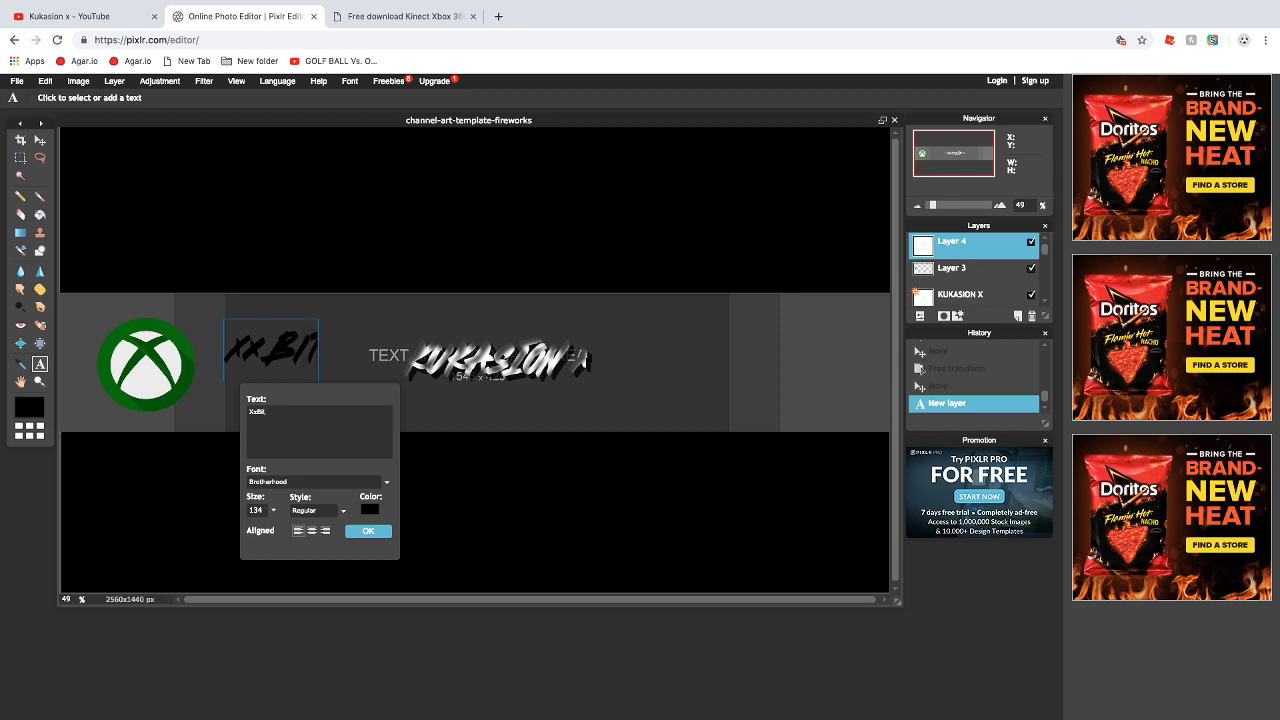
type("Link")
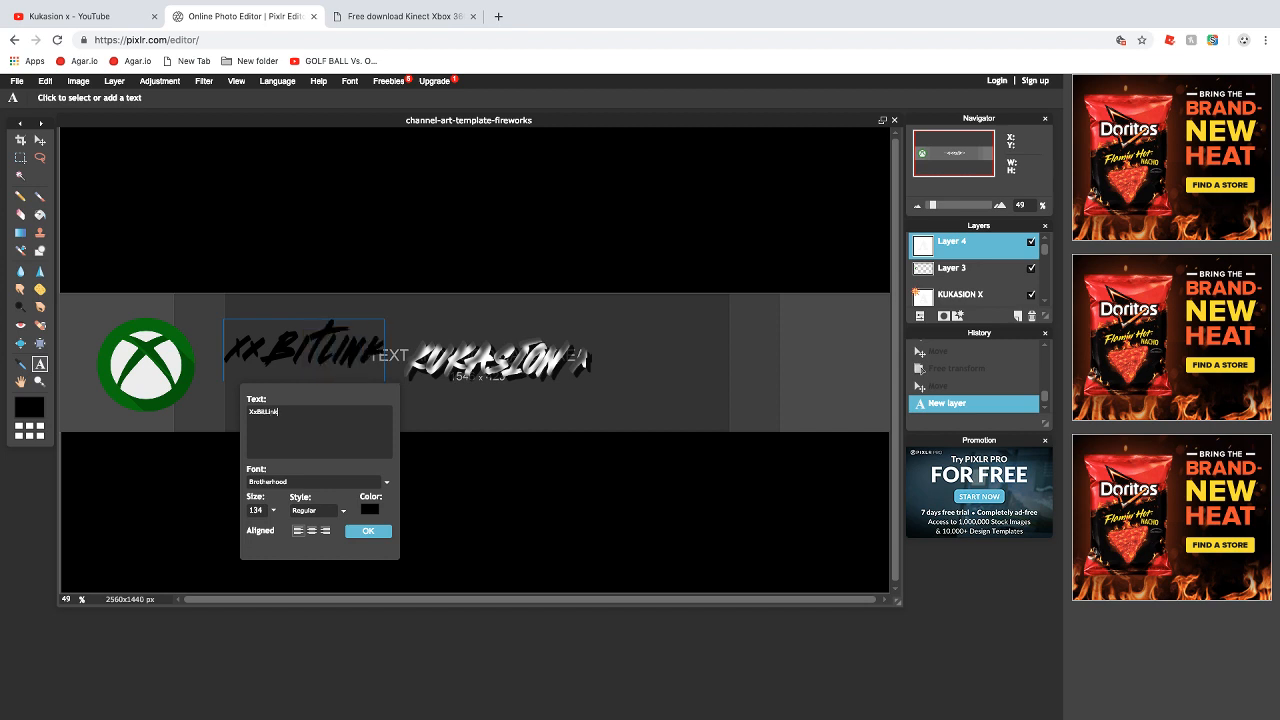
type("xX")
Set the color of the XxBitLinkxX text to white
left_click(369, 510)
left_click_drag(657, 281, 657, 263)
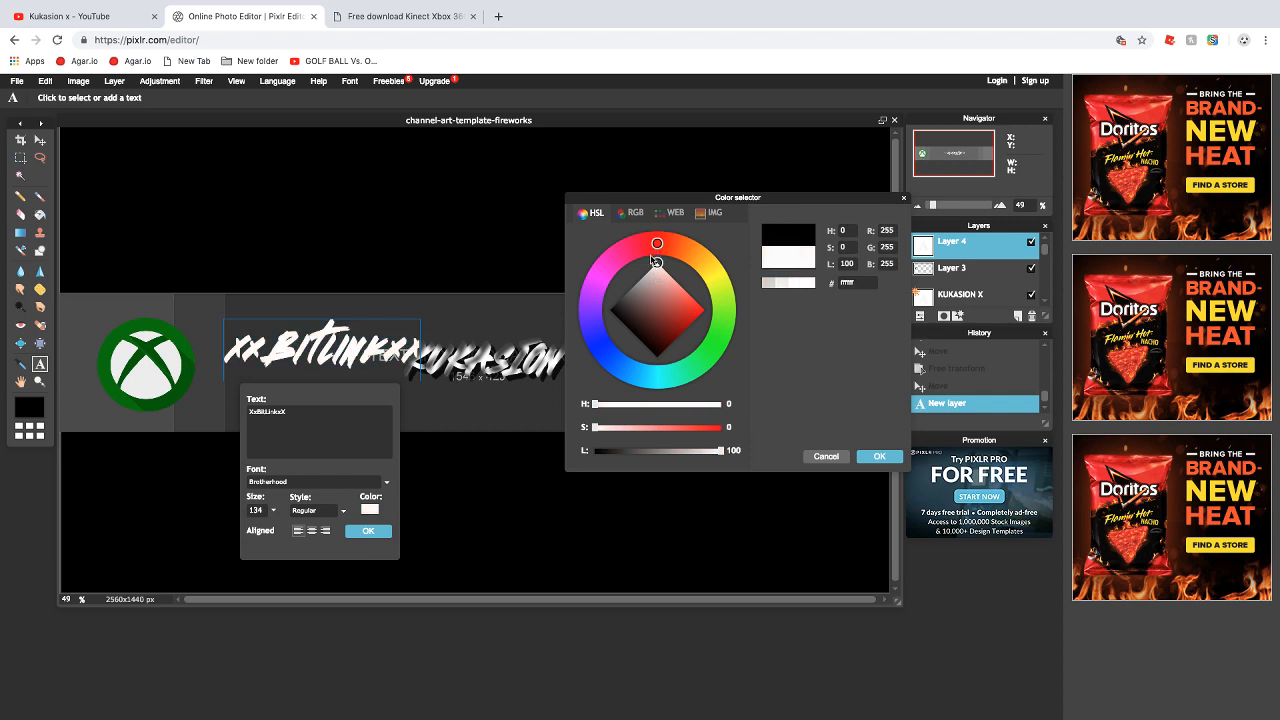
left_click_drag(653, 272, 657, 259)
left_click(880, 456)
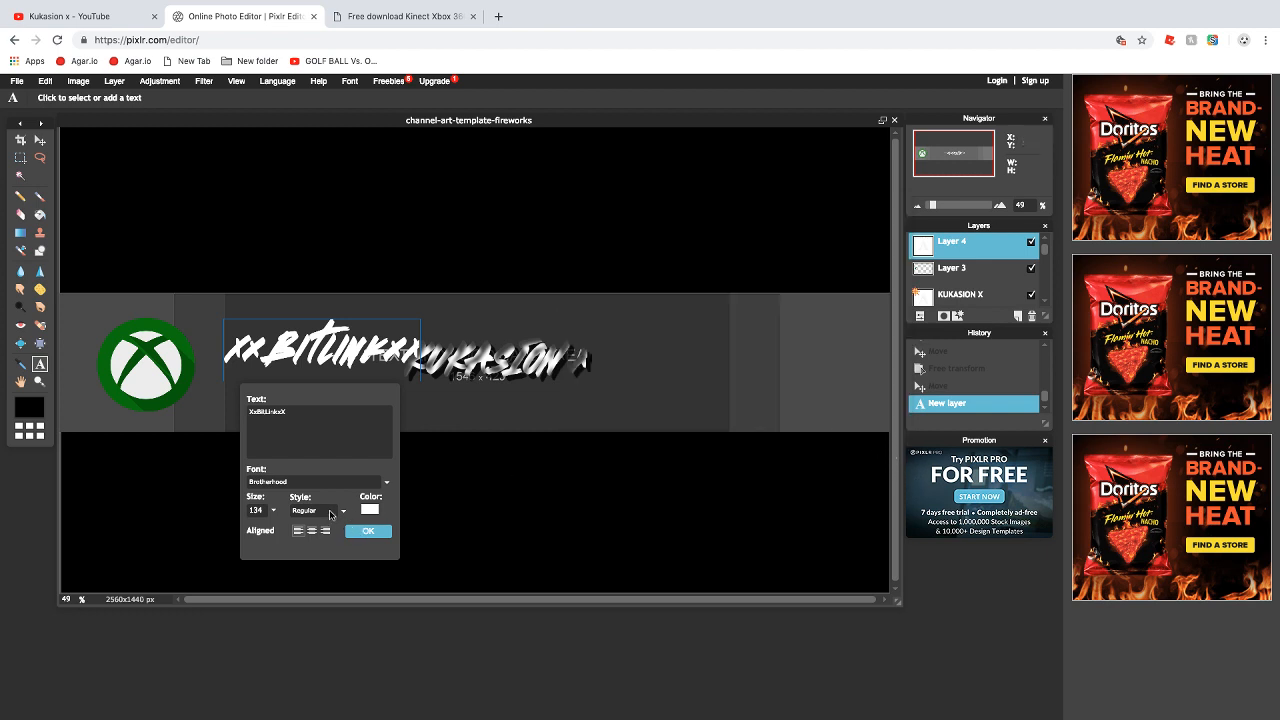
Set the XxBitLinkxX text to size 94 and Bold style, and position it beside the Xbox logo
left_click(273, 510)
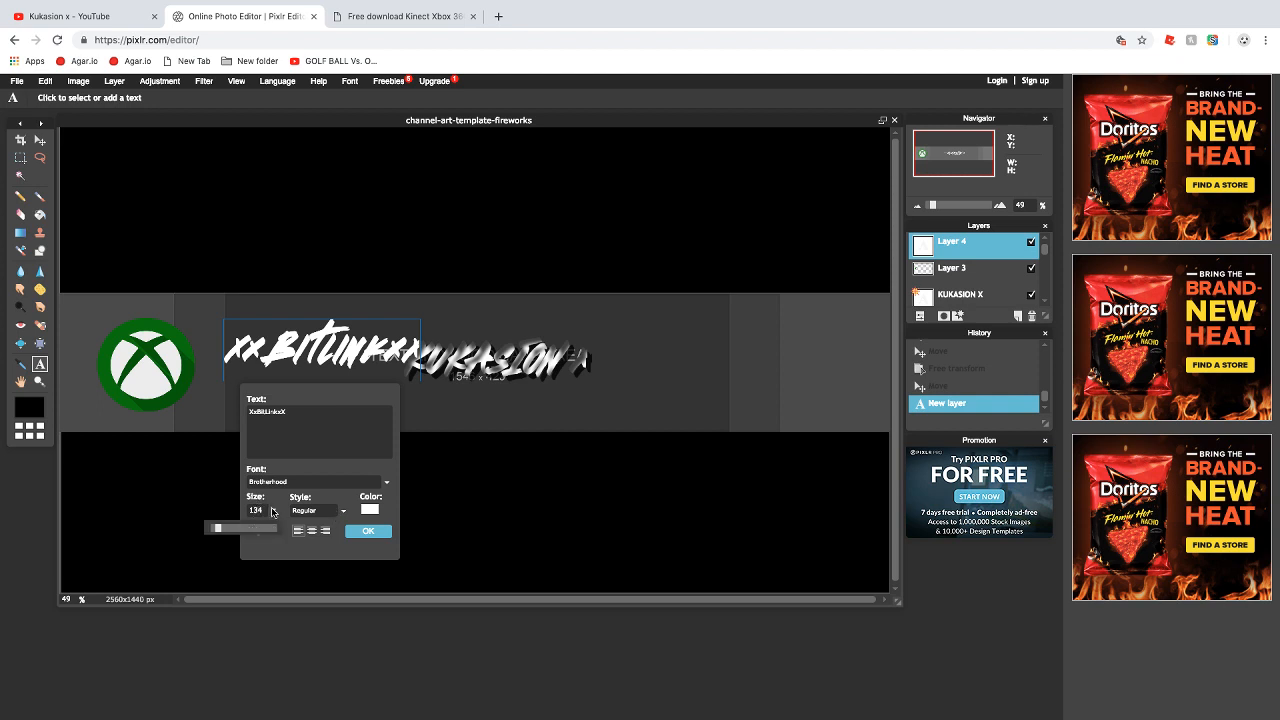
left_click_drag(222, 531, 216, 536)
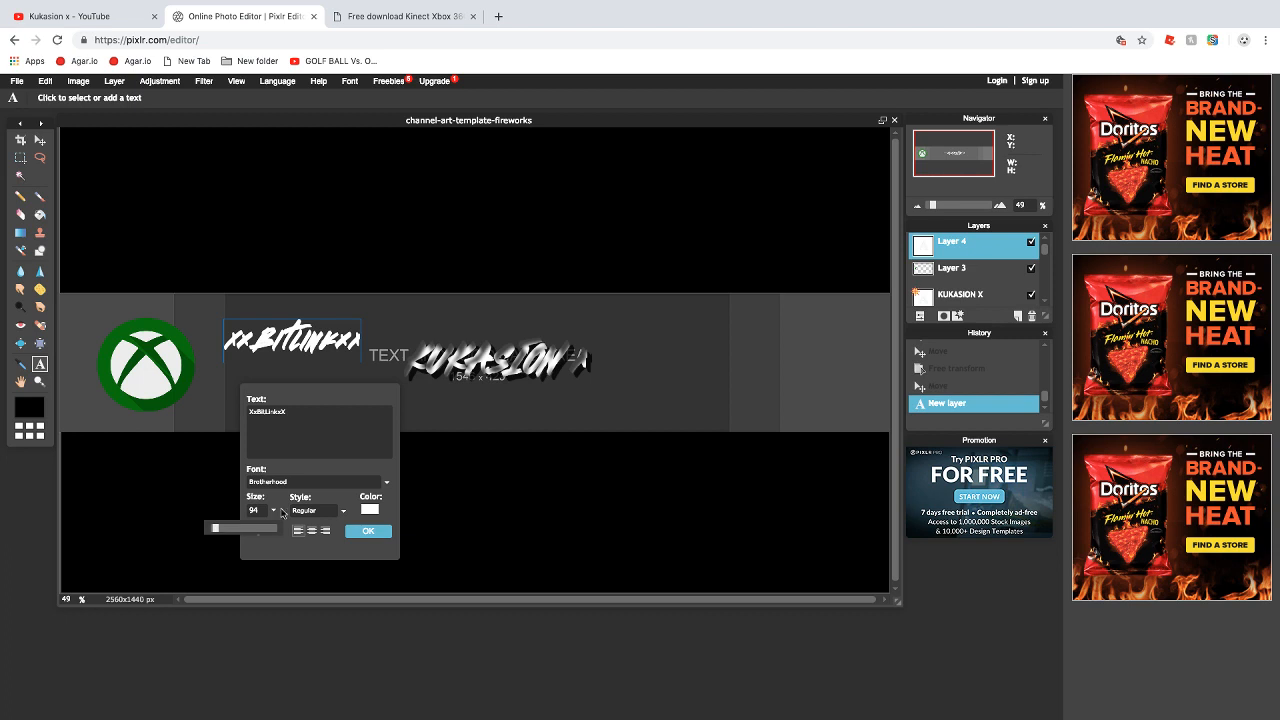
left_click(322, 516)
left_click(308, 535)
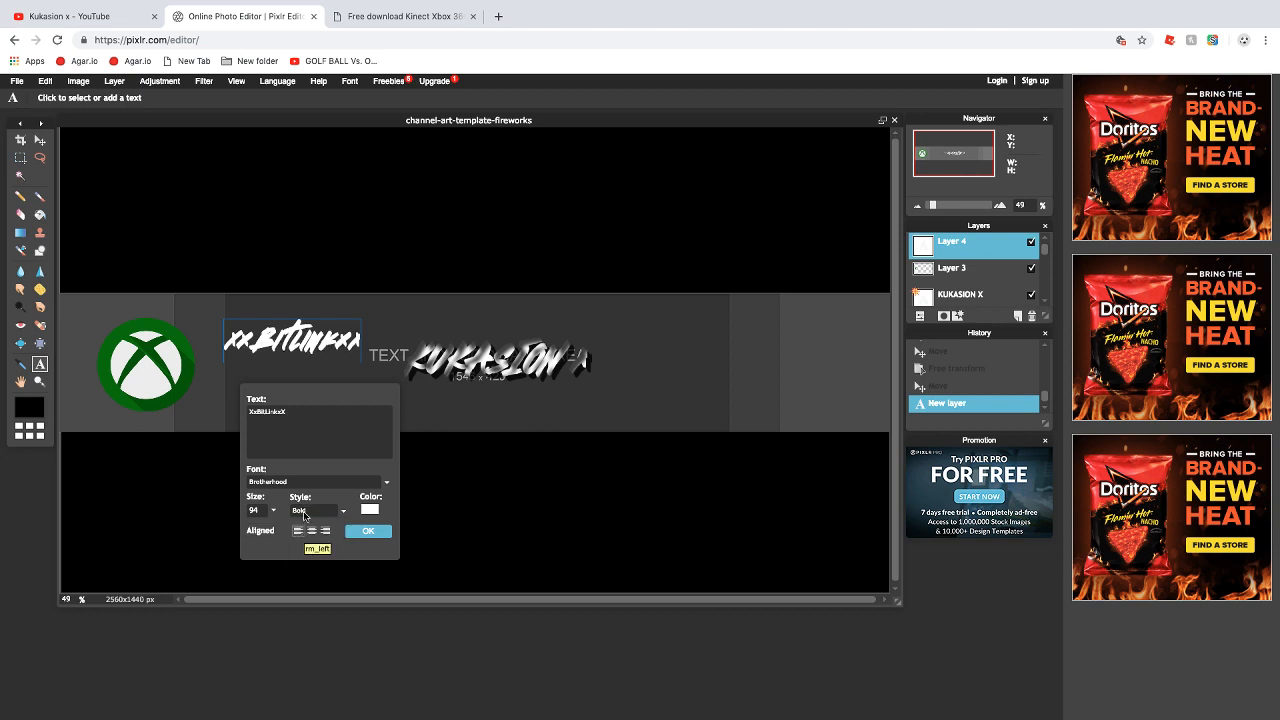
left_click_drag(304, 345, 291, 371)
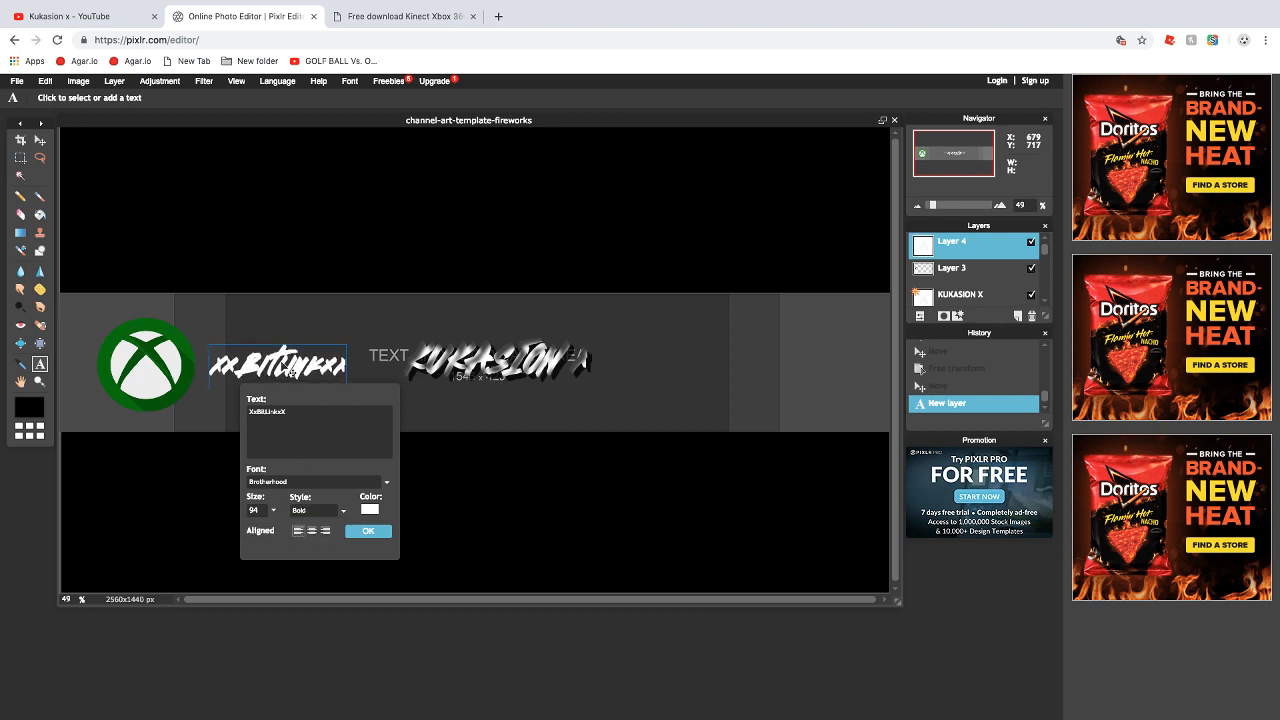
left_click(367, 531)
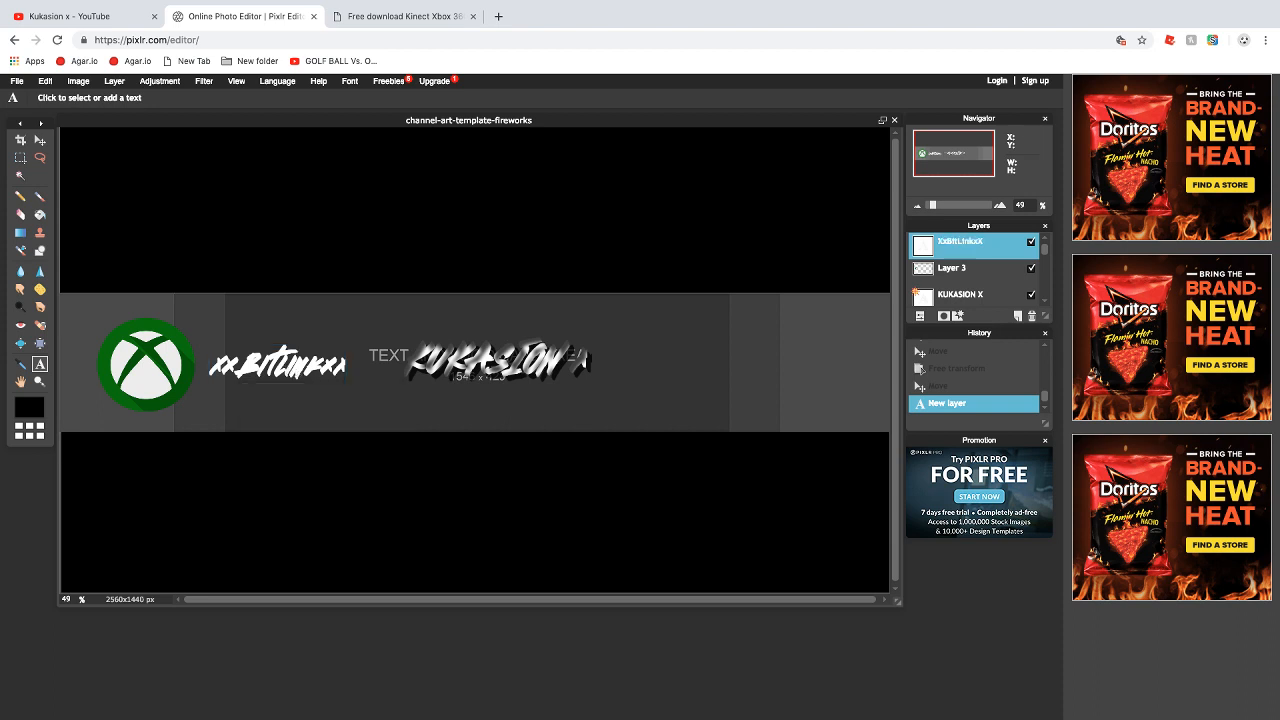
Apply a drop shadow and an inner shadow to the XxBitLinkxX text layer
right_click(998, 248)
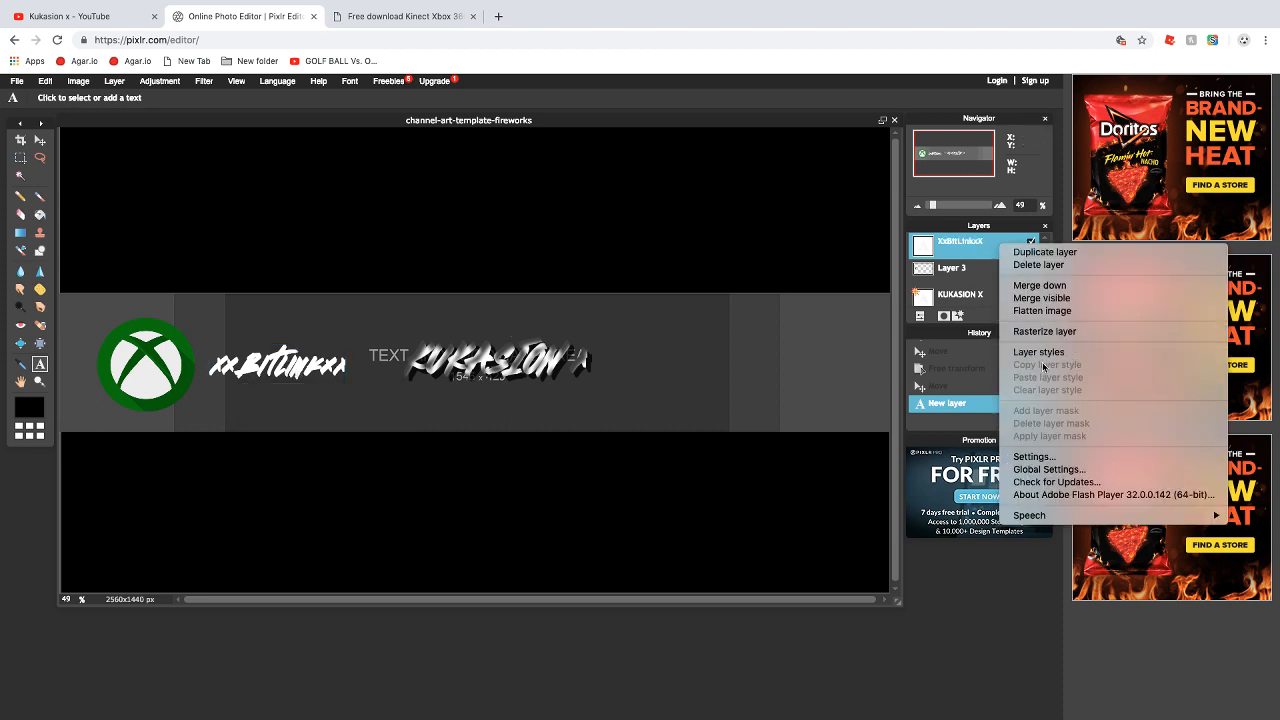
left_click(940, 240)
right_click(940, 240)
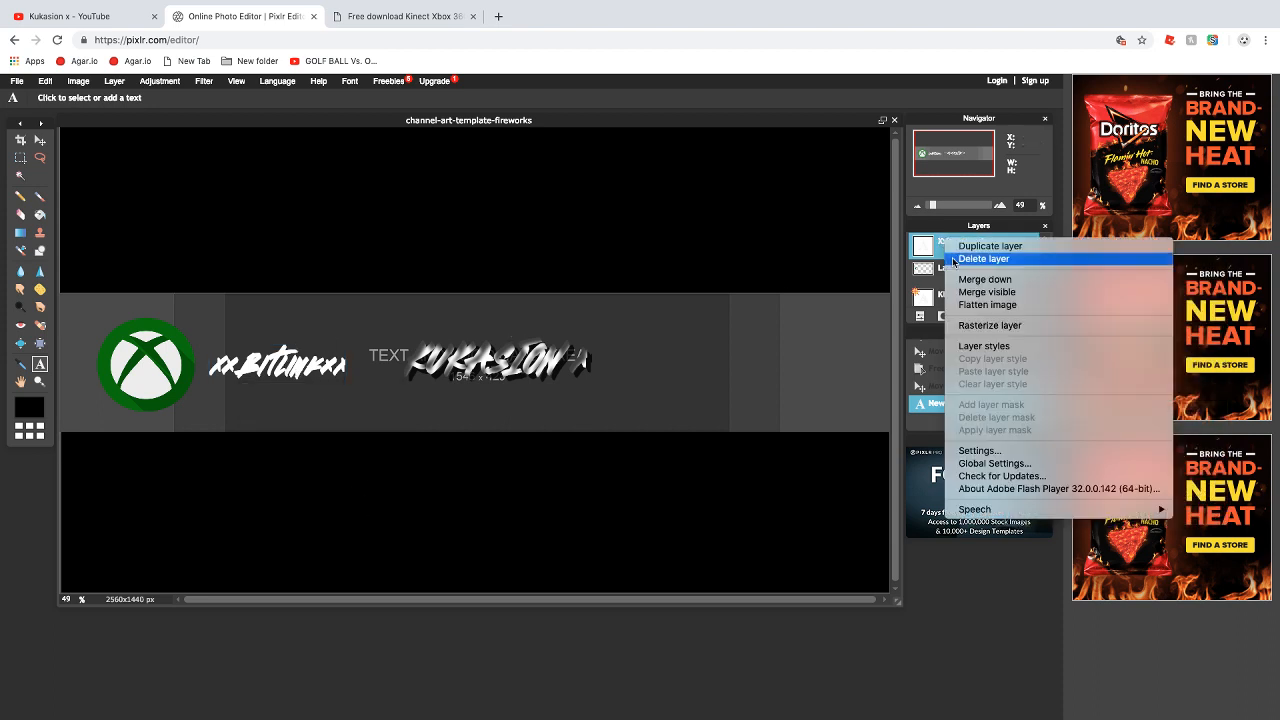
left_click(974, 346)
left_click(637, 249)
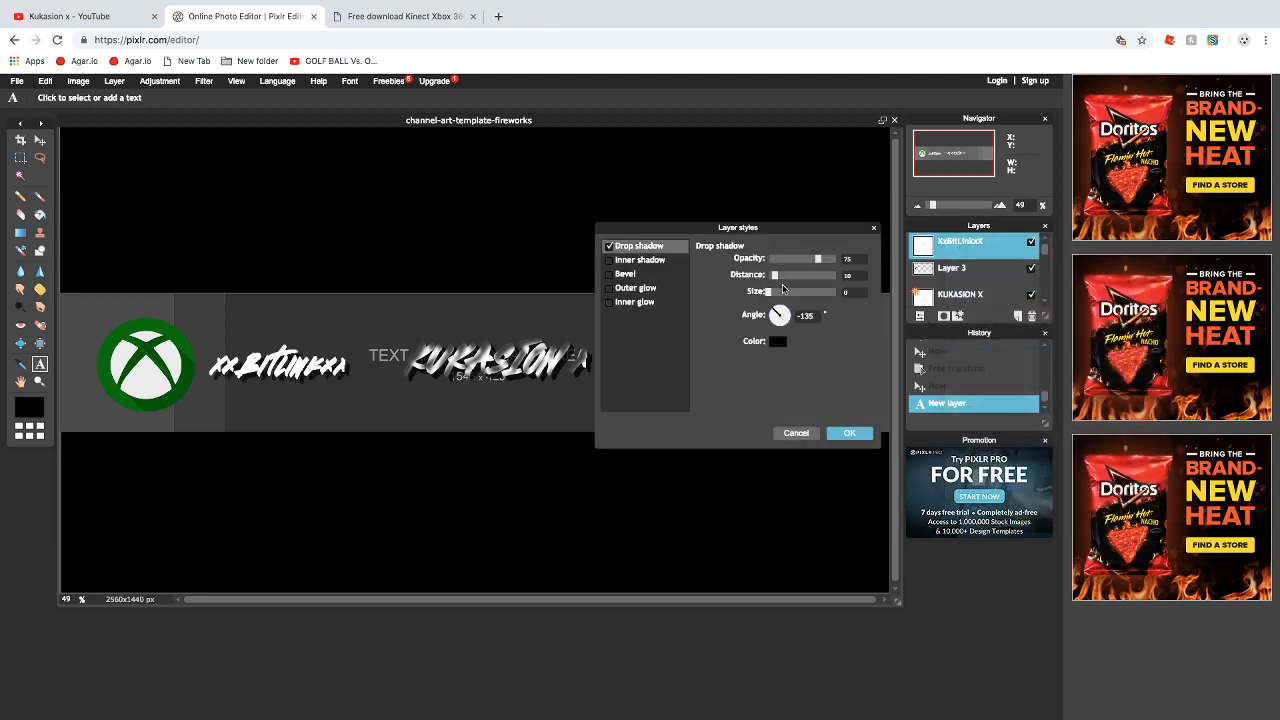
left_click(660, 261)
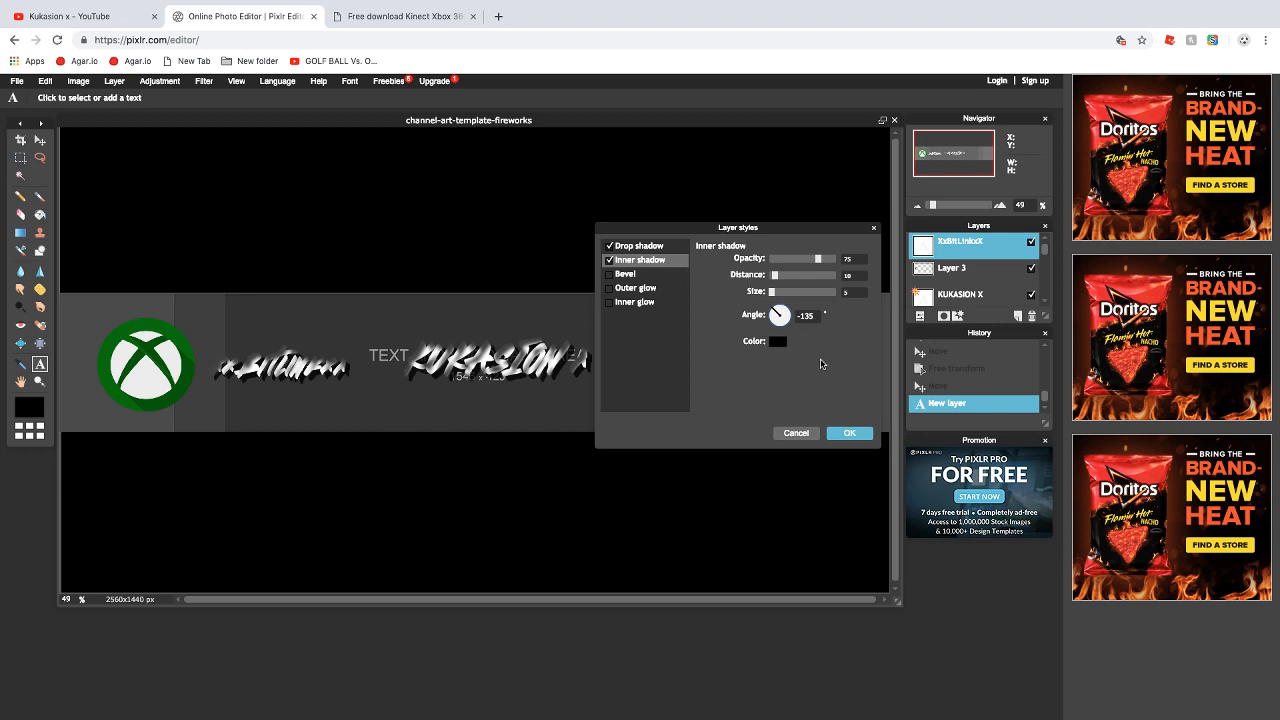
left_click(845, 434)
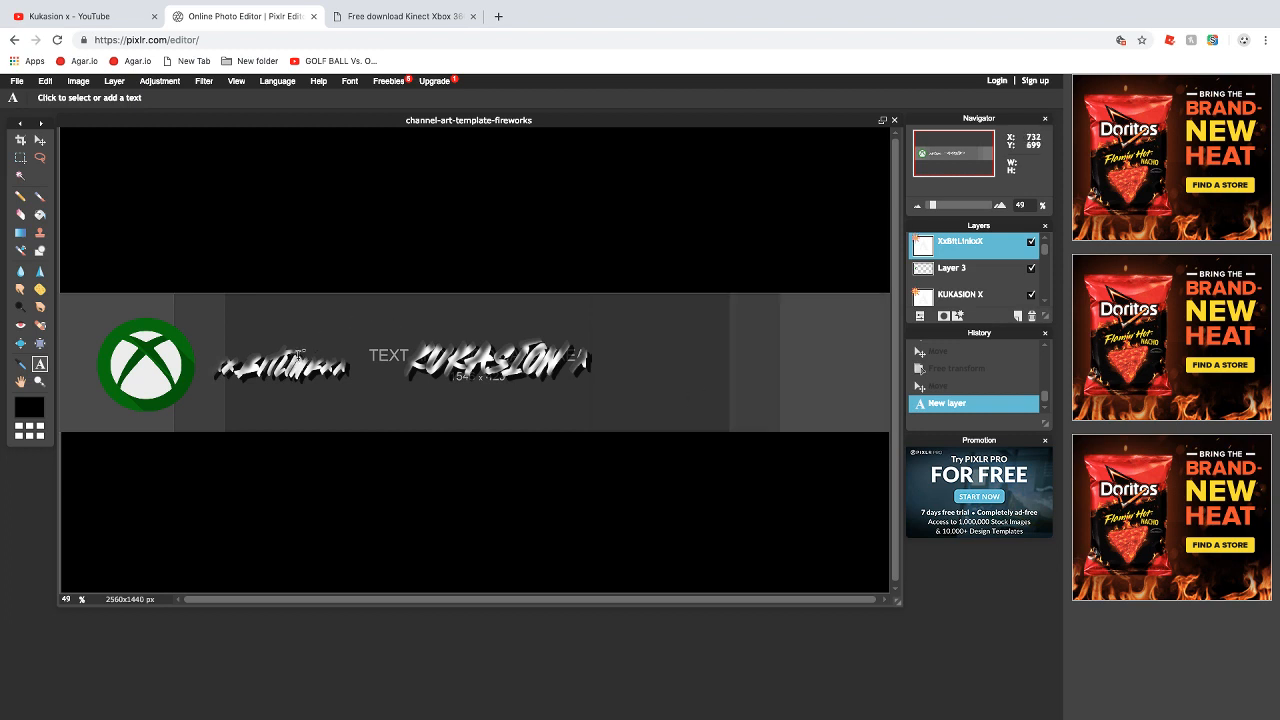
Nudge the XxBitLinkxX text slightly left toward the Xbox logo and level it with the KUKASION X text
left_click(40, 141)
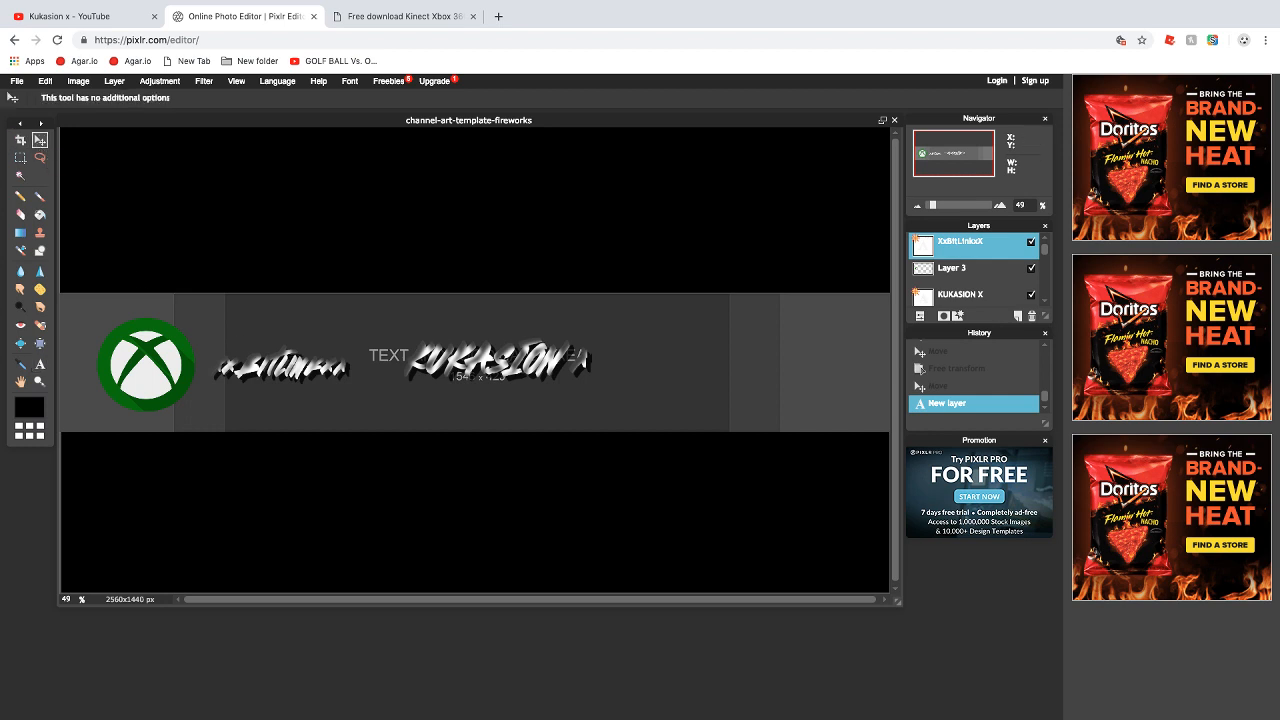
left_click_drag(300, 370, 286, 374)
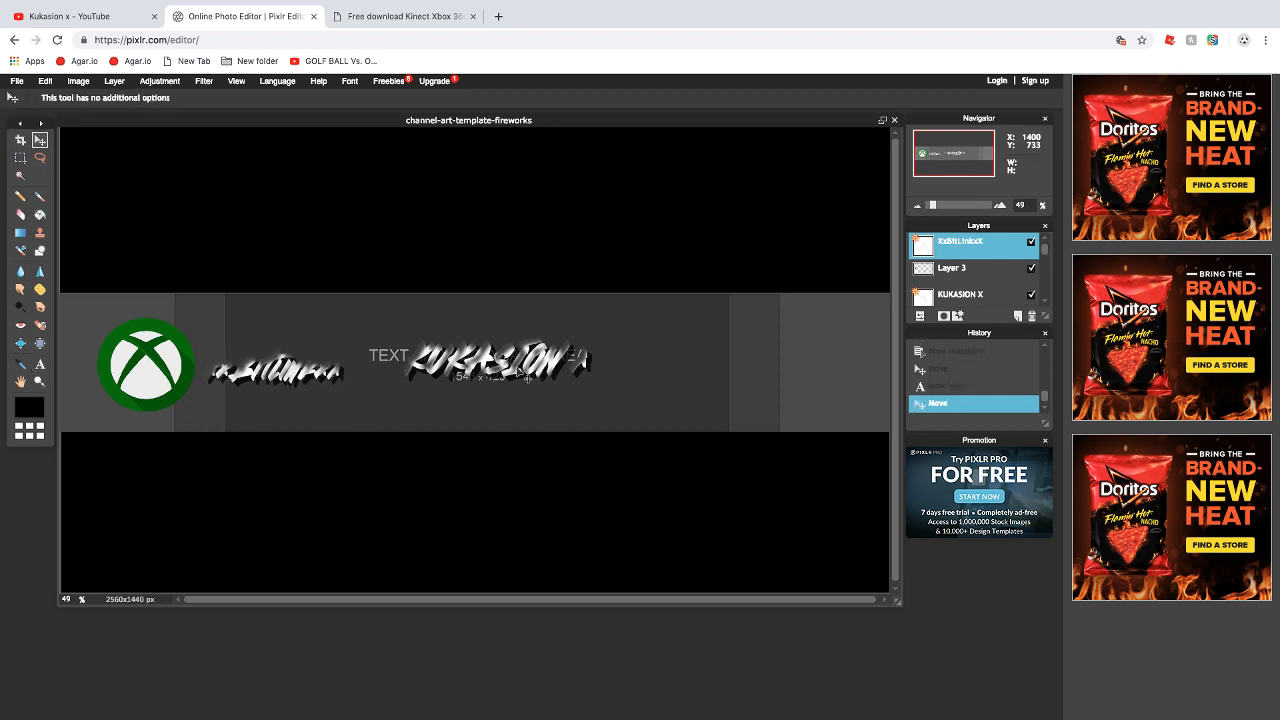
left_click_drag(494, 365, 491, 356)
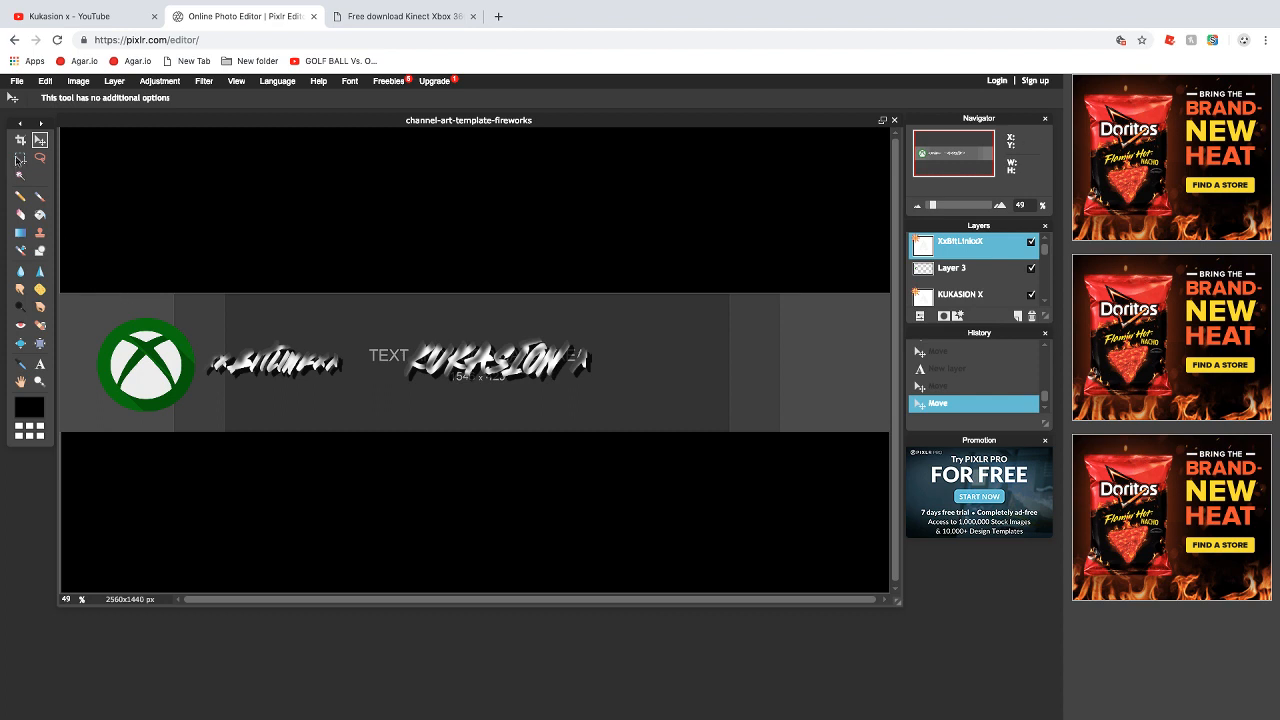
left_click(20, 140)
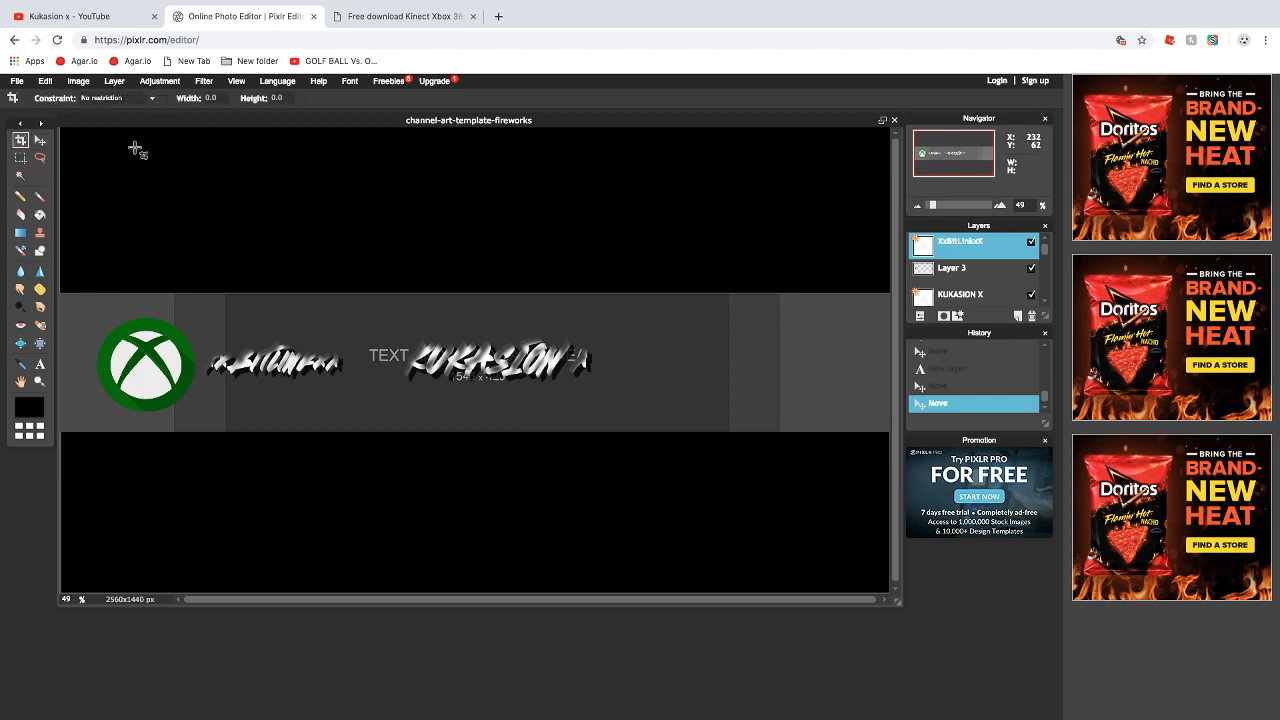
left_click(41, 140)
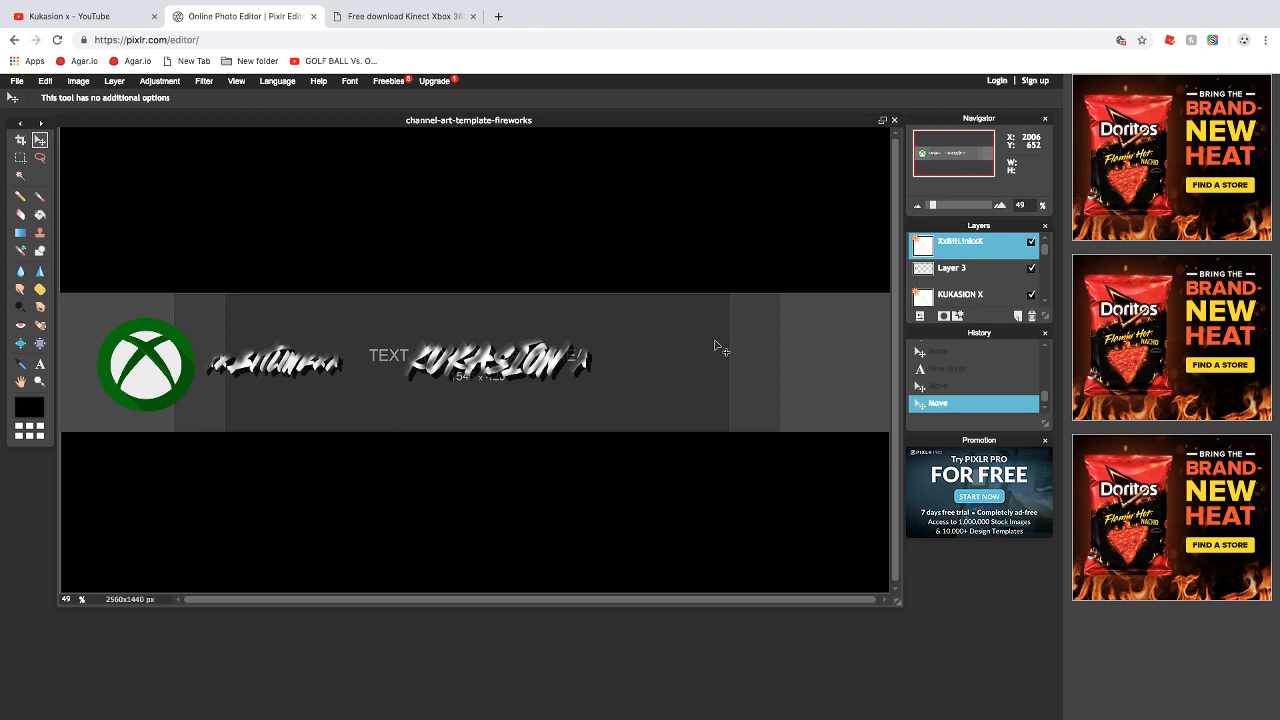
Close the kisspng tab, view the existing channel banner on YouTube for reference, and return to the Pixlr Editor
left_click(474, 17)
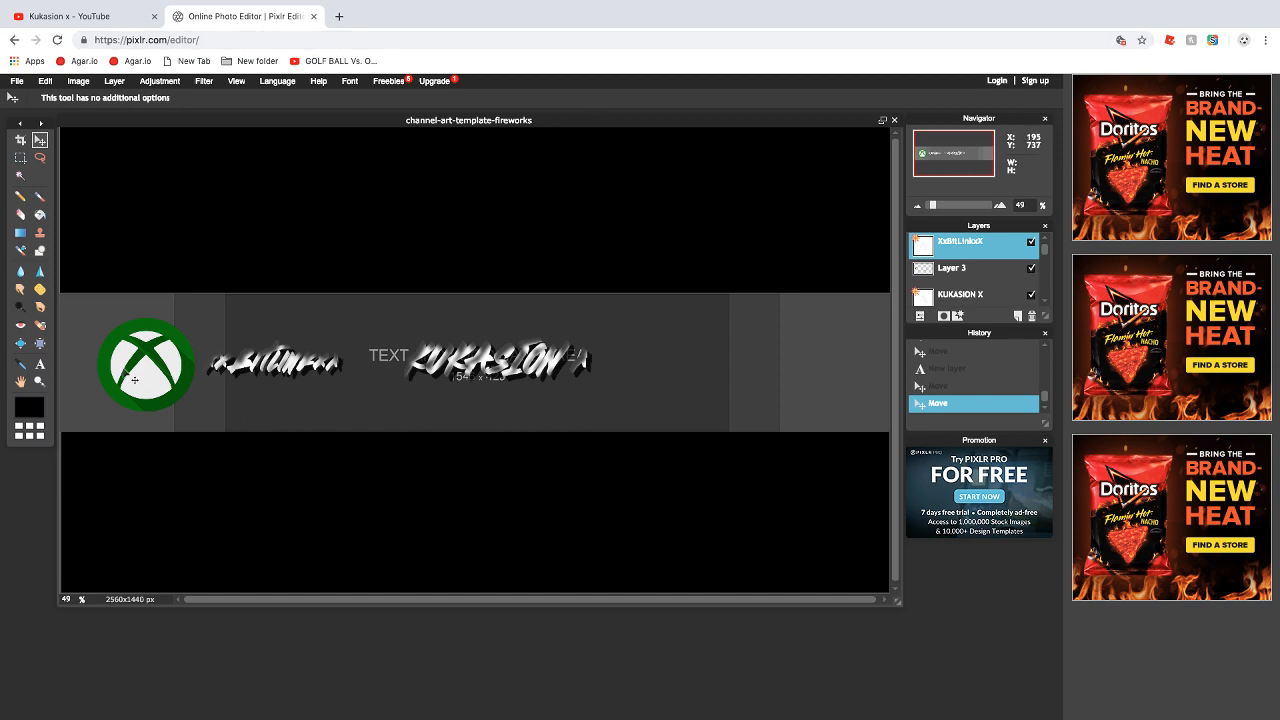
left_click(90, 16)
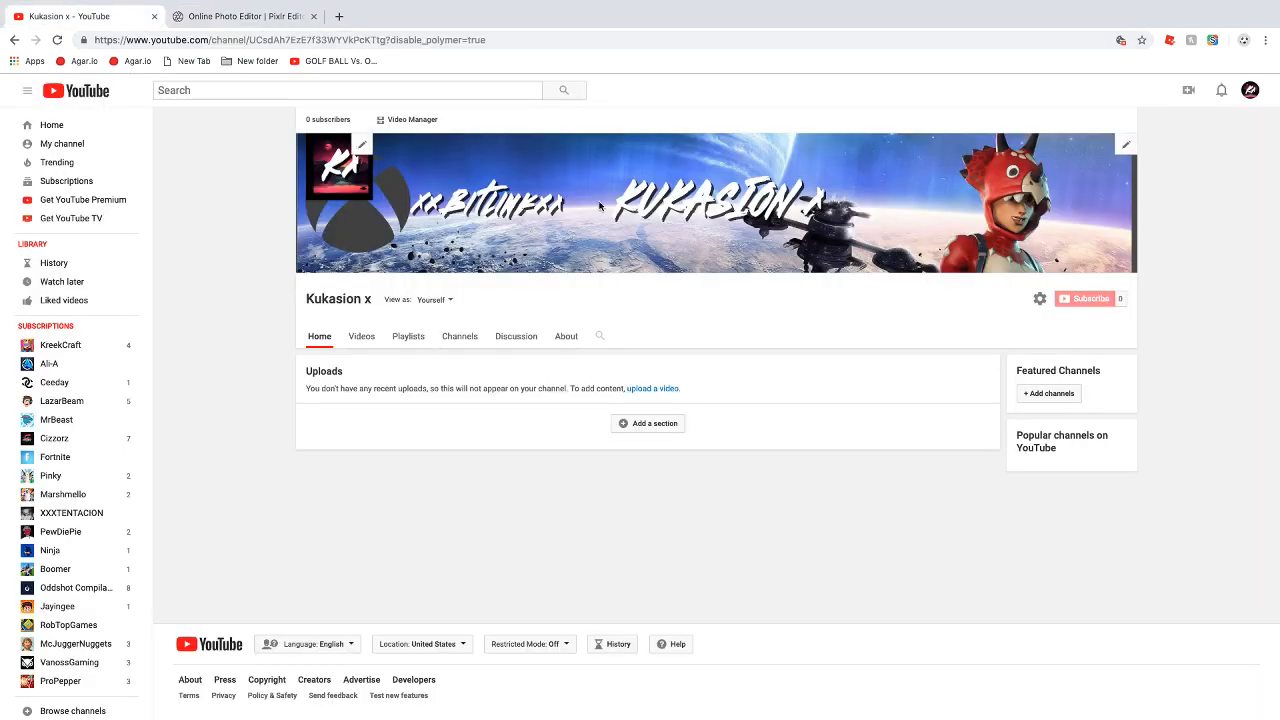
left_click(275, 16)
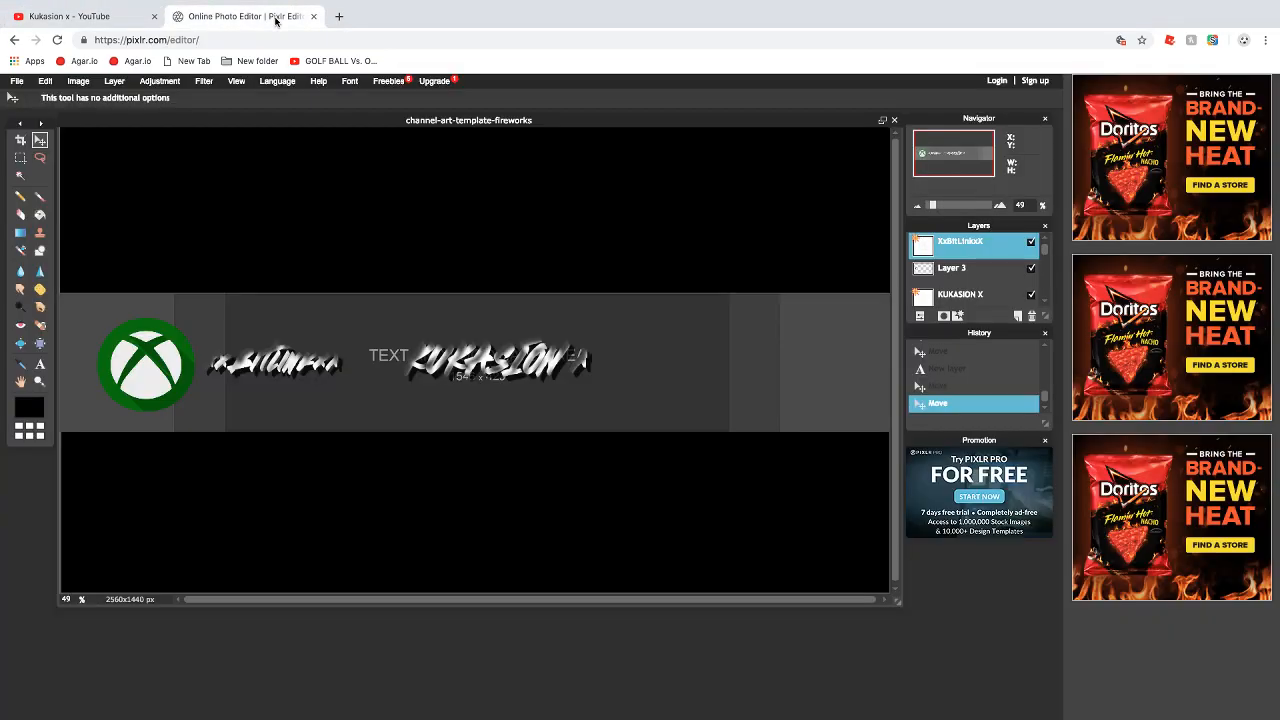
Search Google Images for "hd space background" in a new browser tab and browse the results
left_click(341, 17)
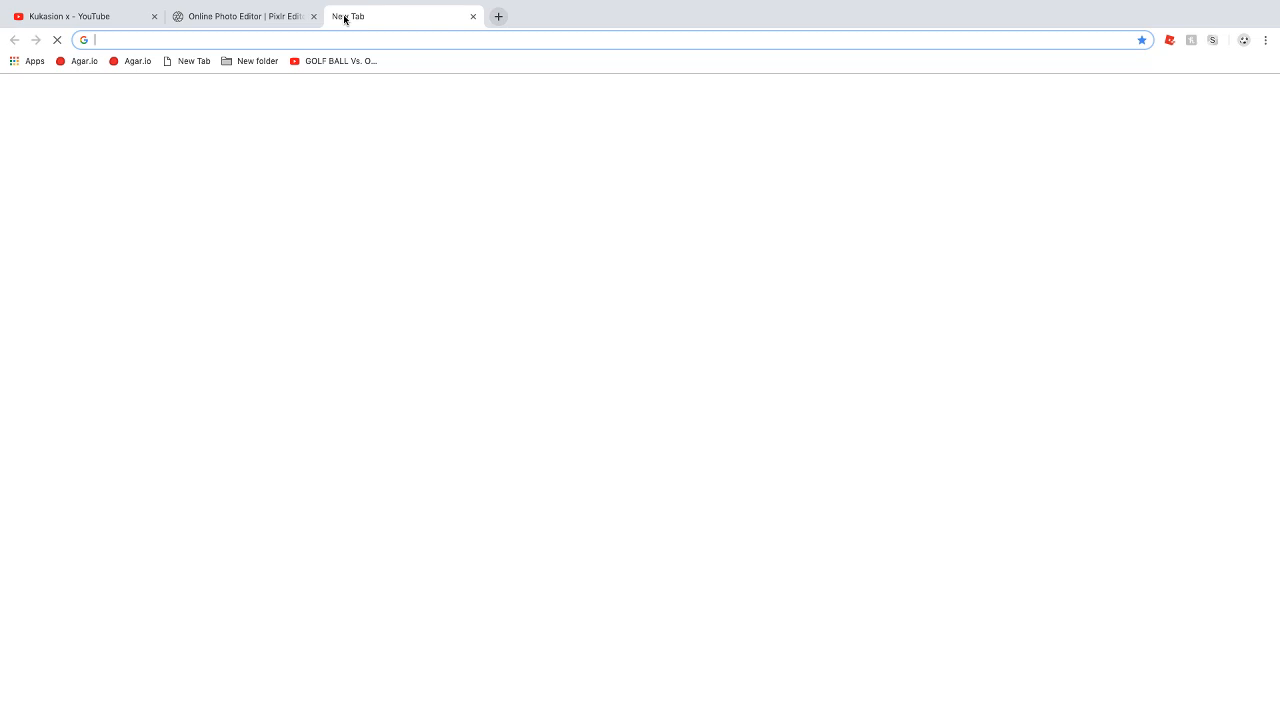
type("p")
key("BackSpace")
key("BackSpace")
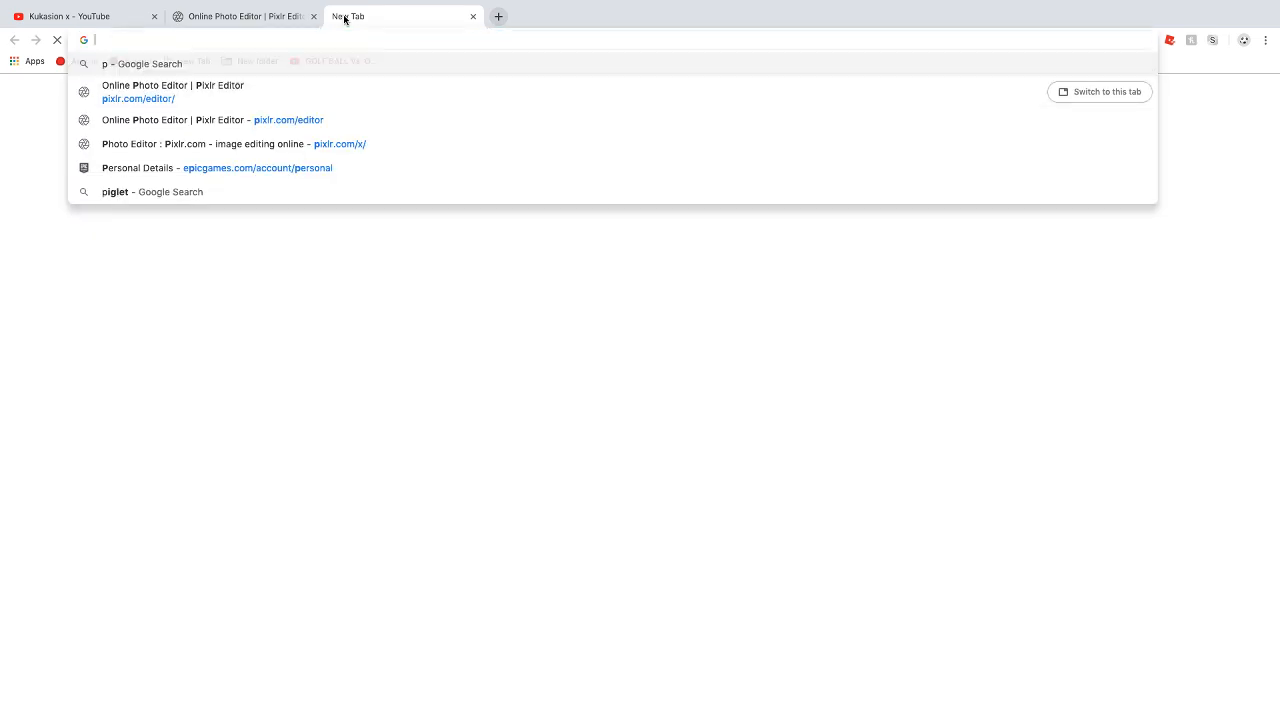
type("hd p")
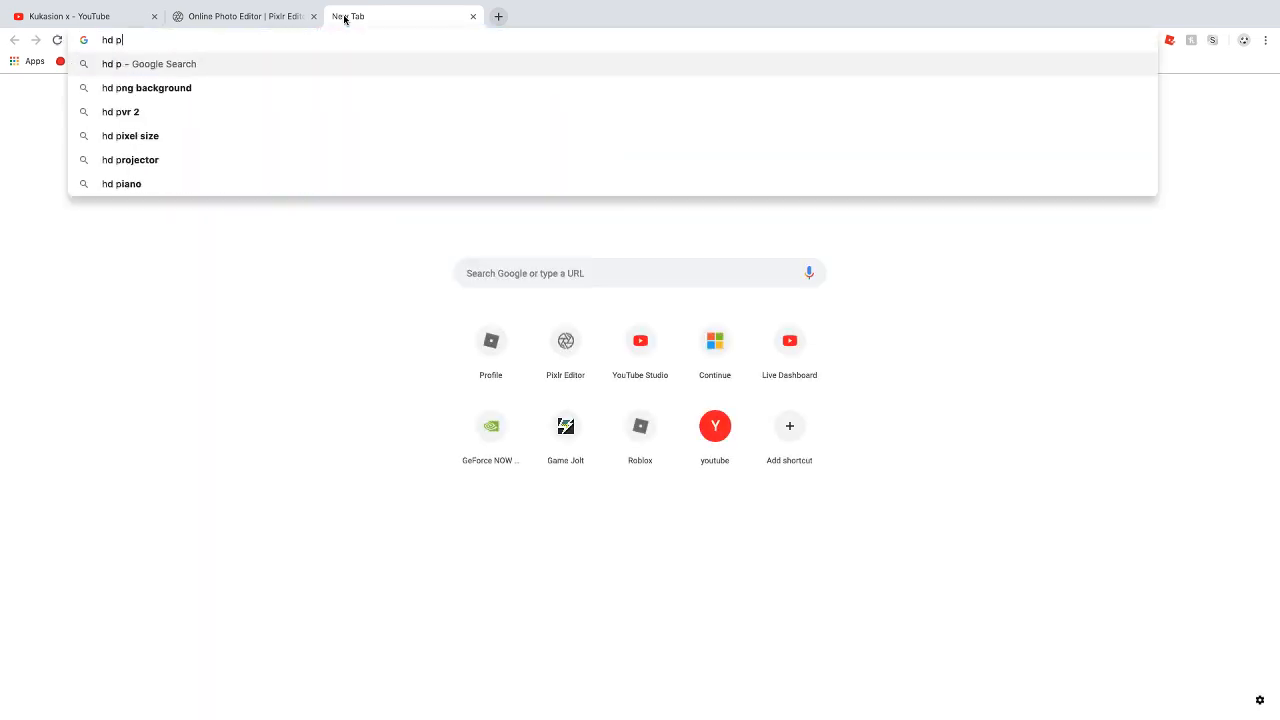
key("BackSpace")
type("spc")
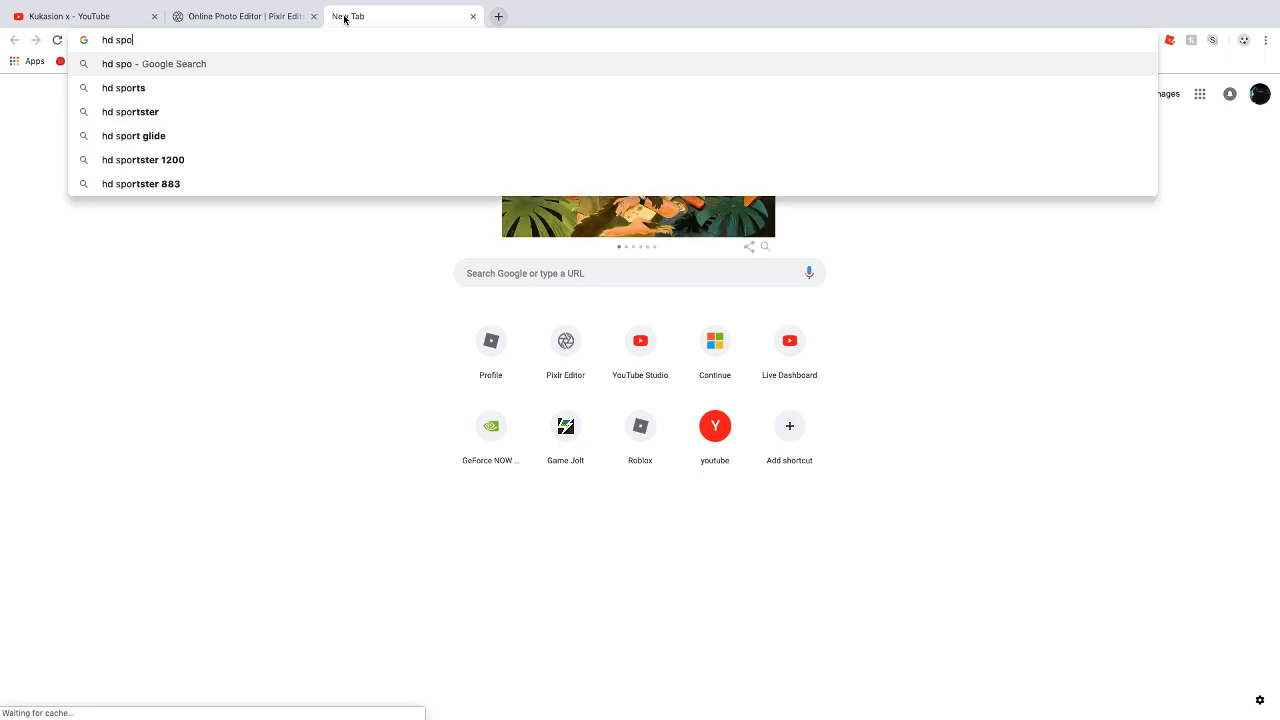
key("BackSpace")
type("ace")
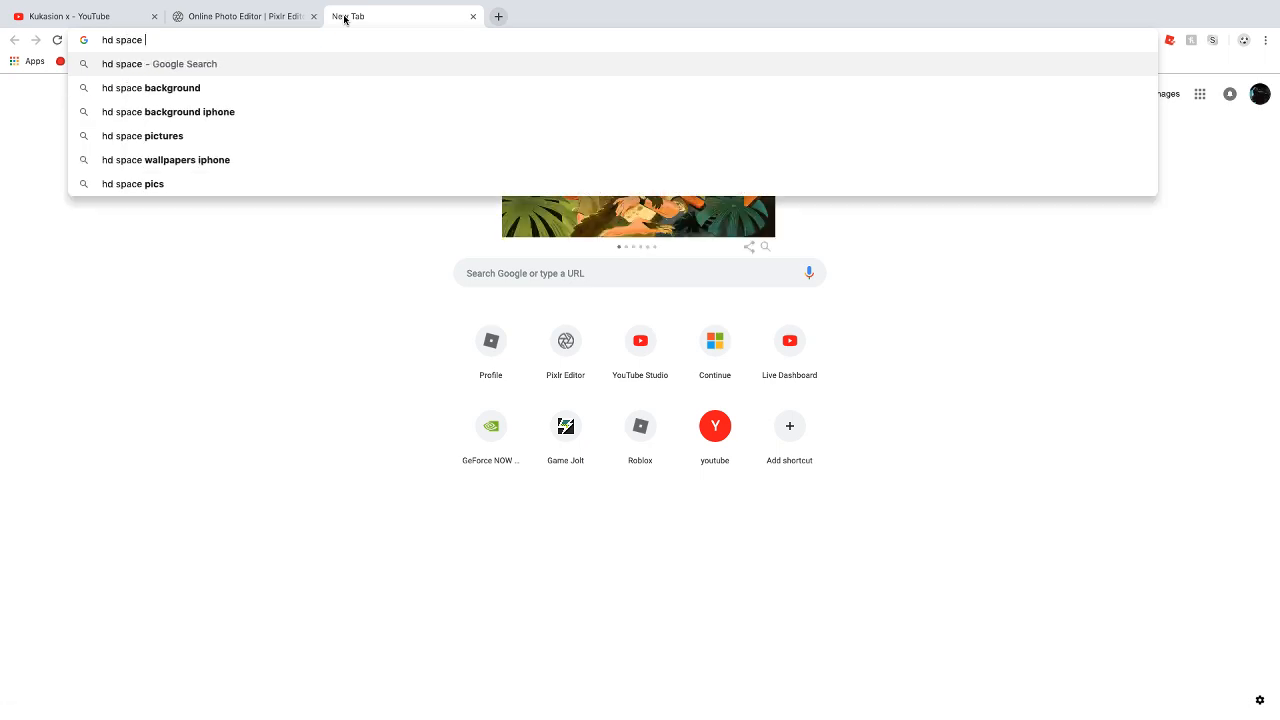
left_click(198, 87)
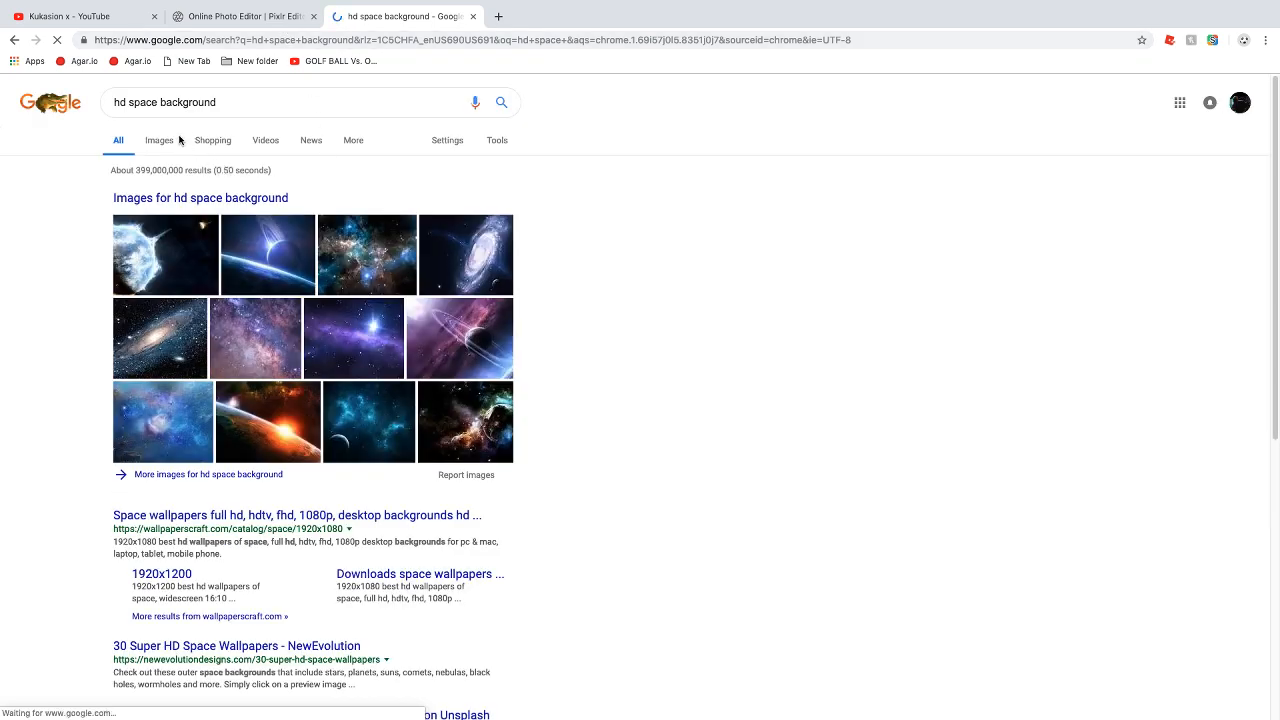
left_click(160, 141)
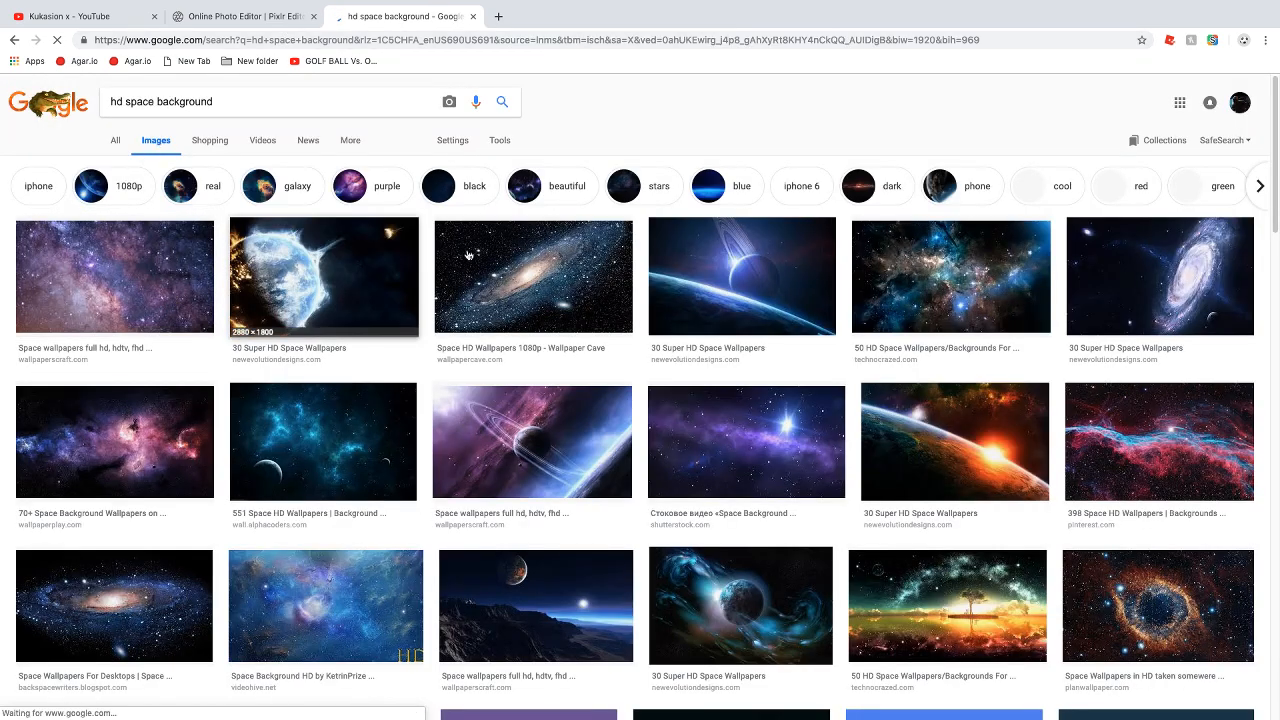
scroll(705, 630, "down", 2)
scroll(705, 630, "up", 2)
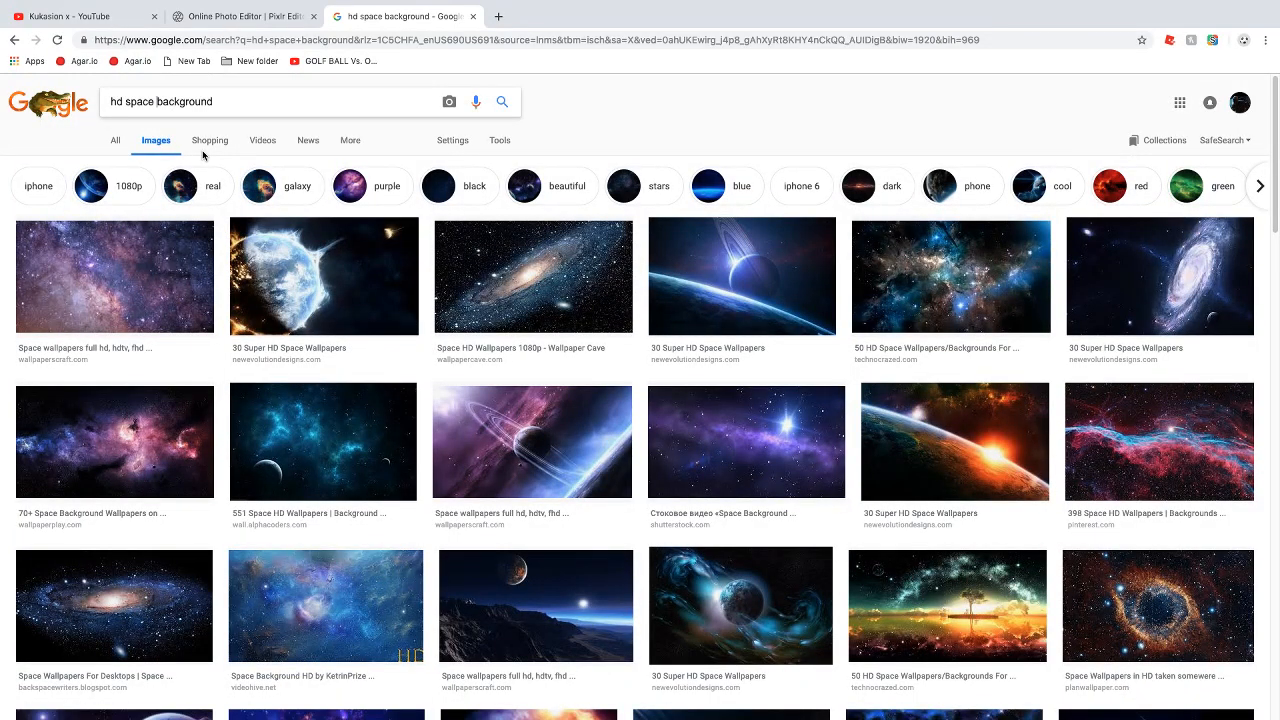
Change the image search to "hd space sations background" and save the WallpaperPlay space station picture to the Desktop as a JPEG named download
left_click(156, 102)
type("sations")
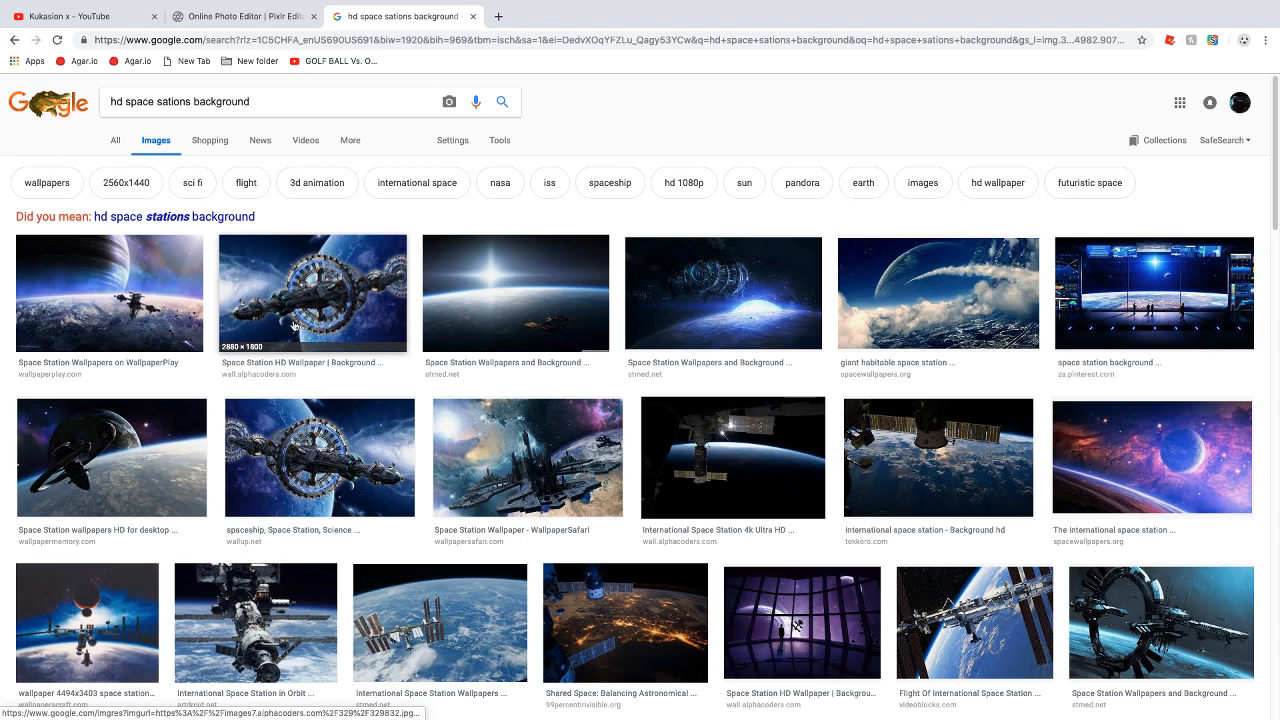
left_click(186, 314)
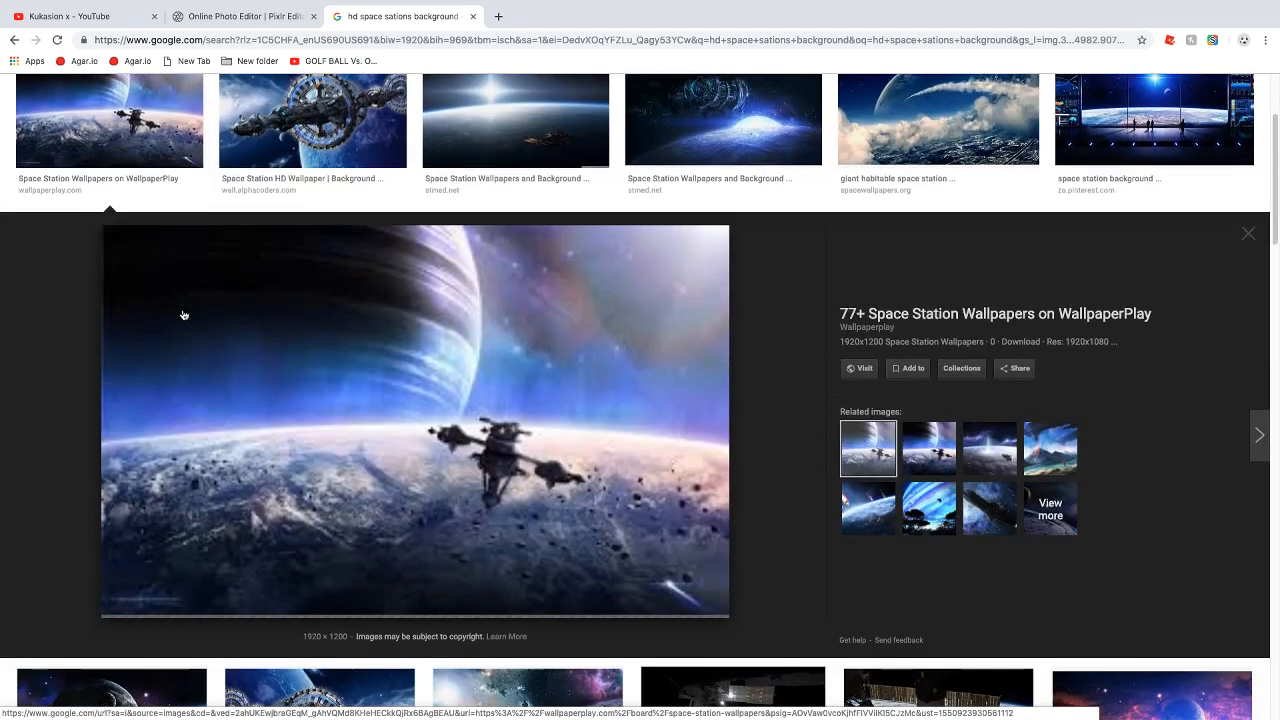
right_click(455, 378)
left_click(505, 467)
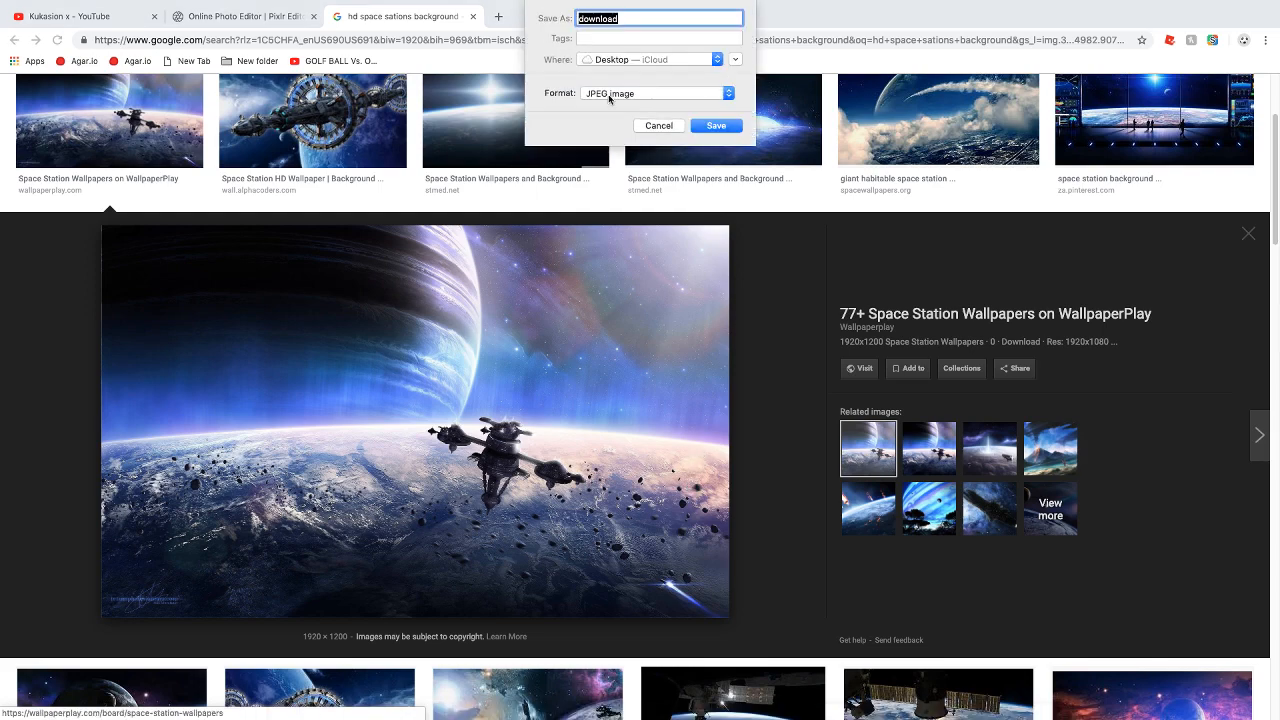
left_click(737, 126)
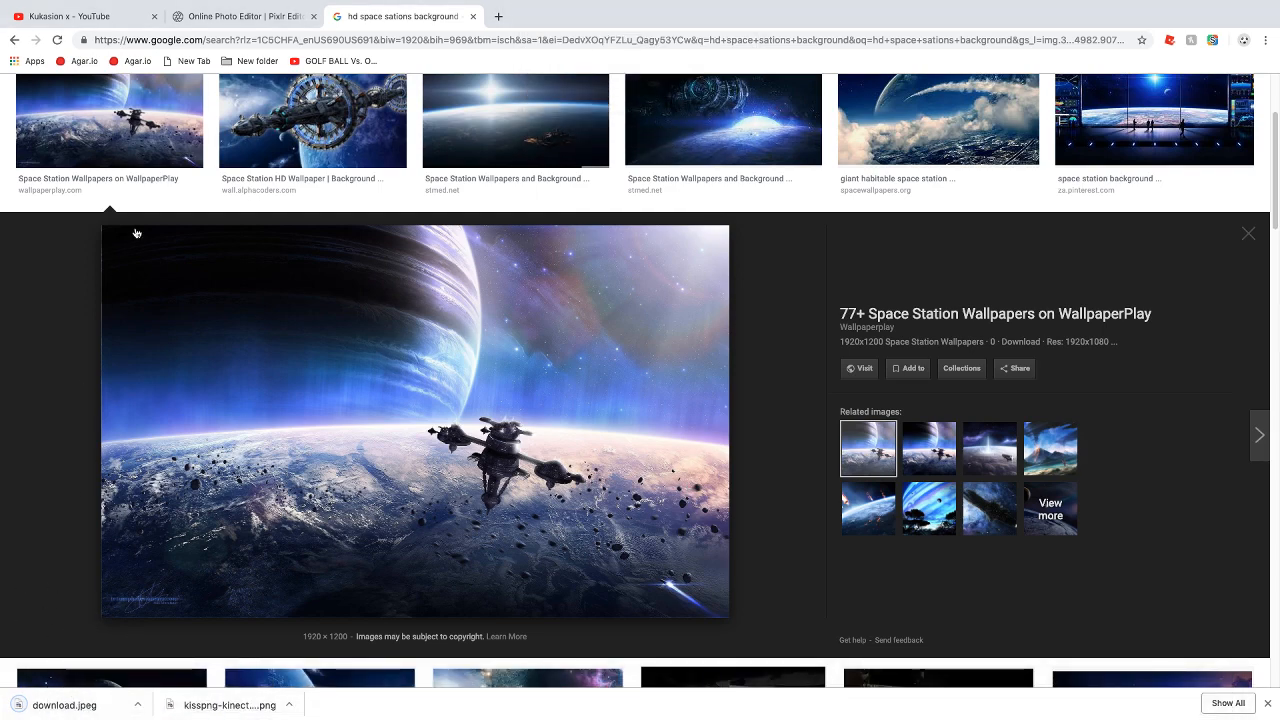
right_click(180, 62)
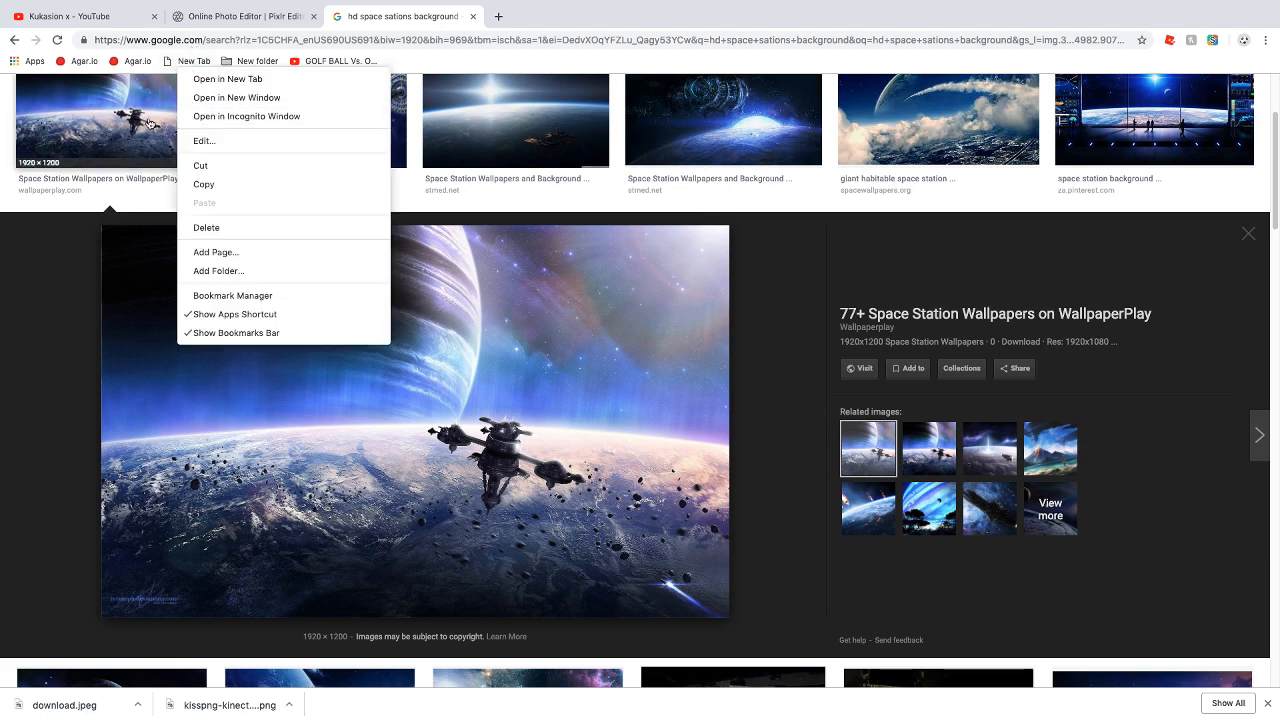
left_click(64, 275)
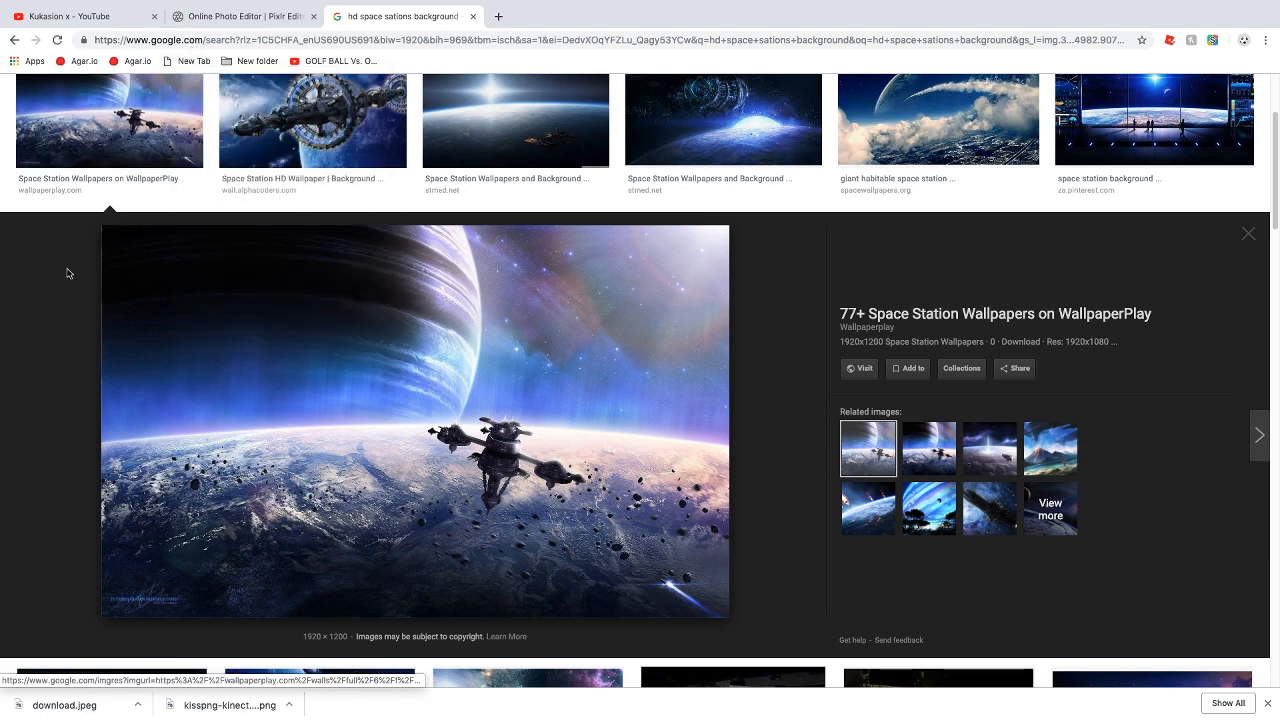
Return to the Pixlr Editor and open download.jpeg from the Desktop as a new layer in the banner
left_click(204, 17)
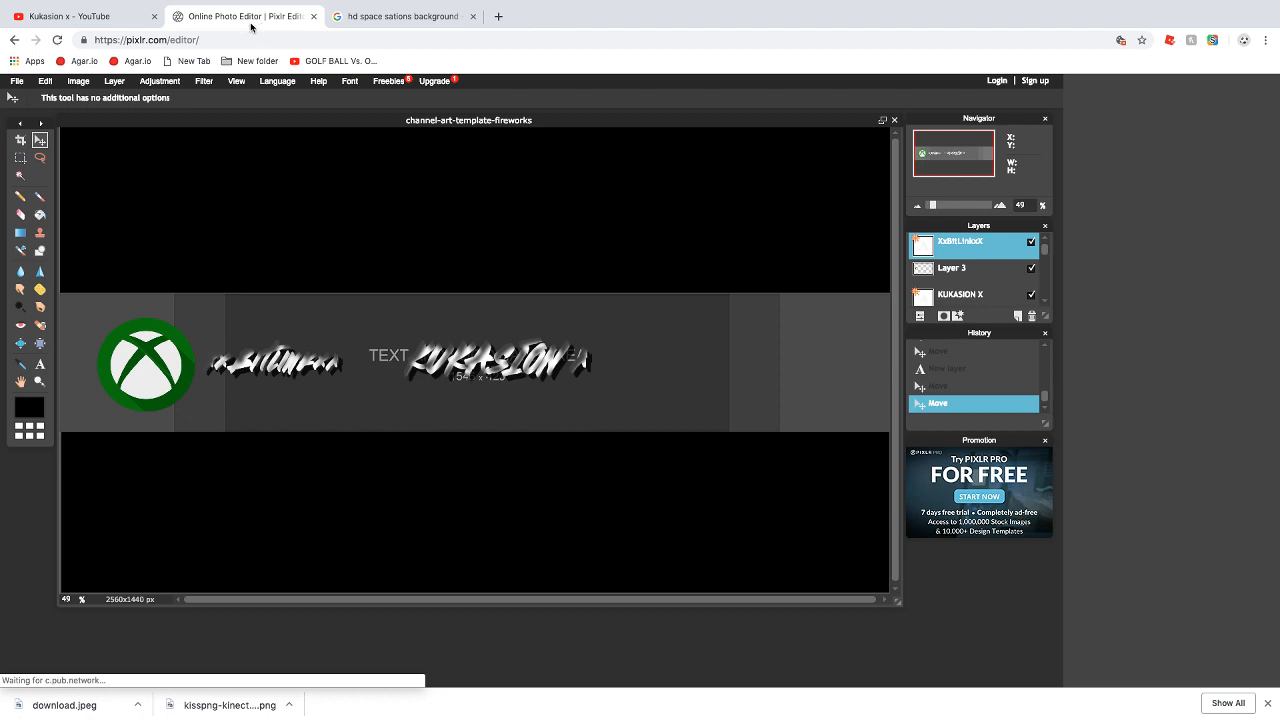
left_click(84, 84)
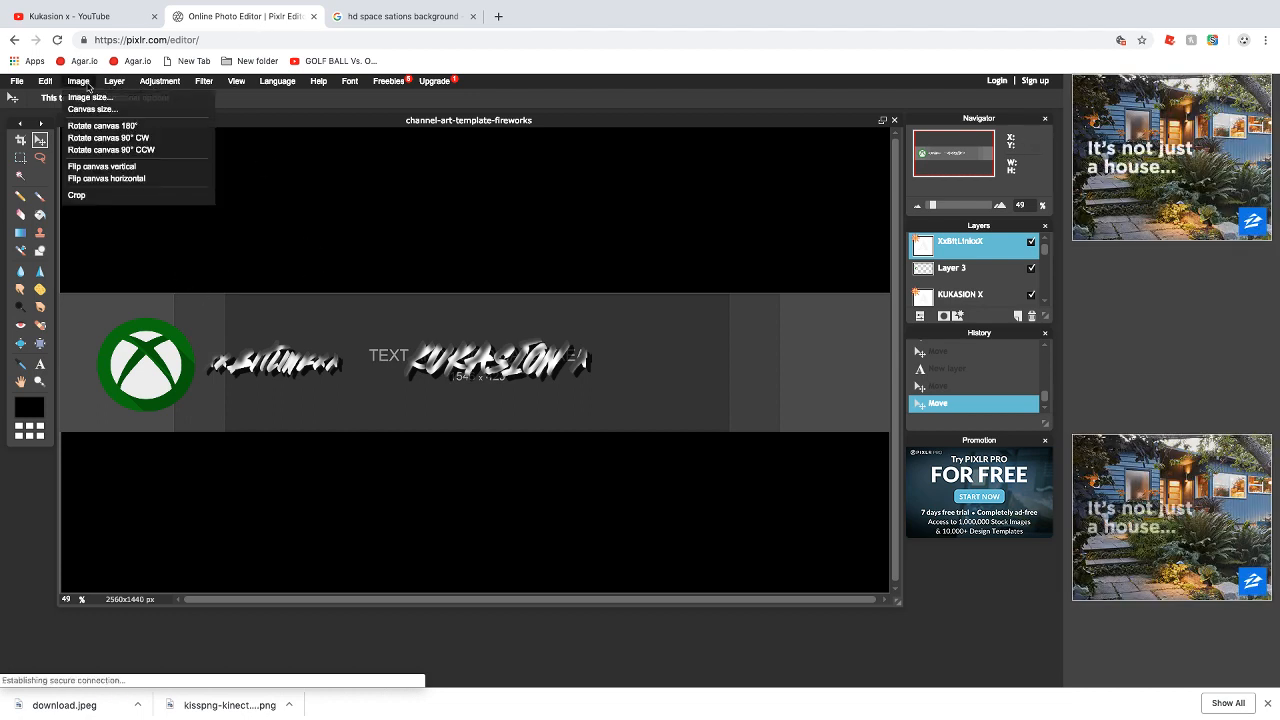
left_click(115, 82)
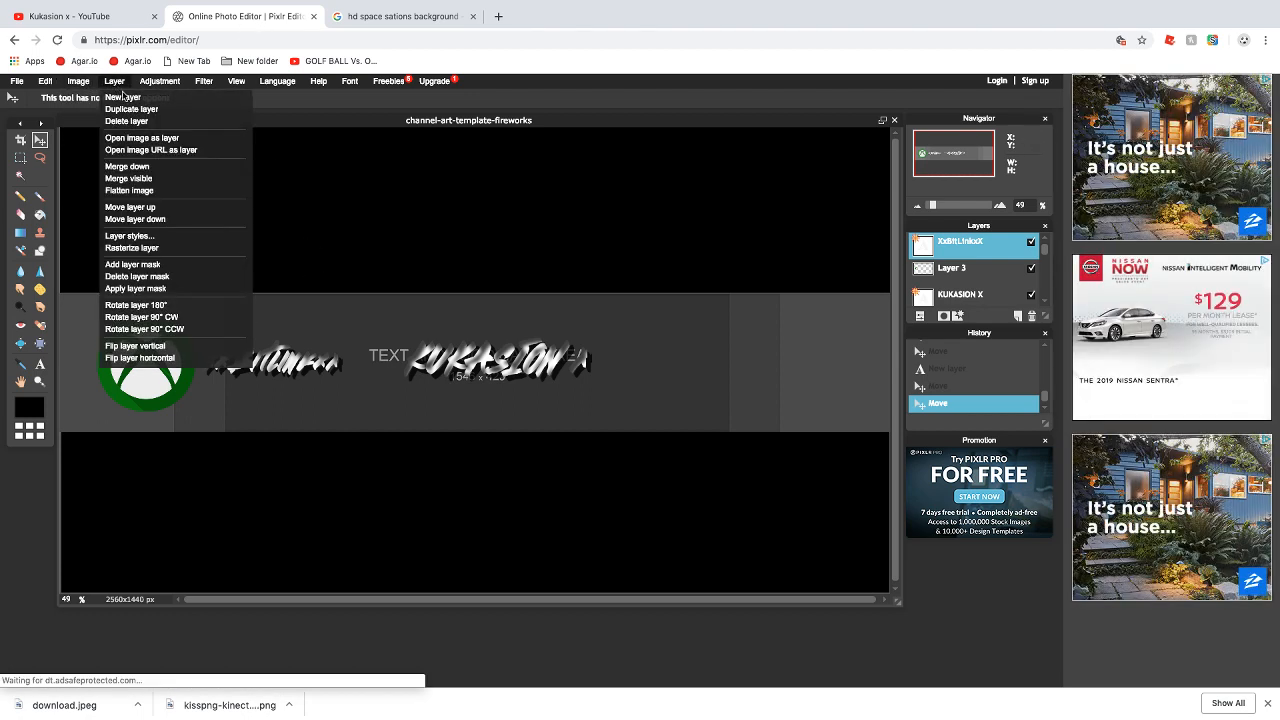
left_click(141, 137)
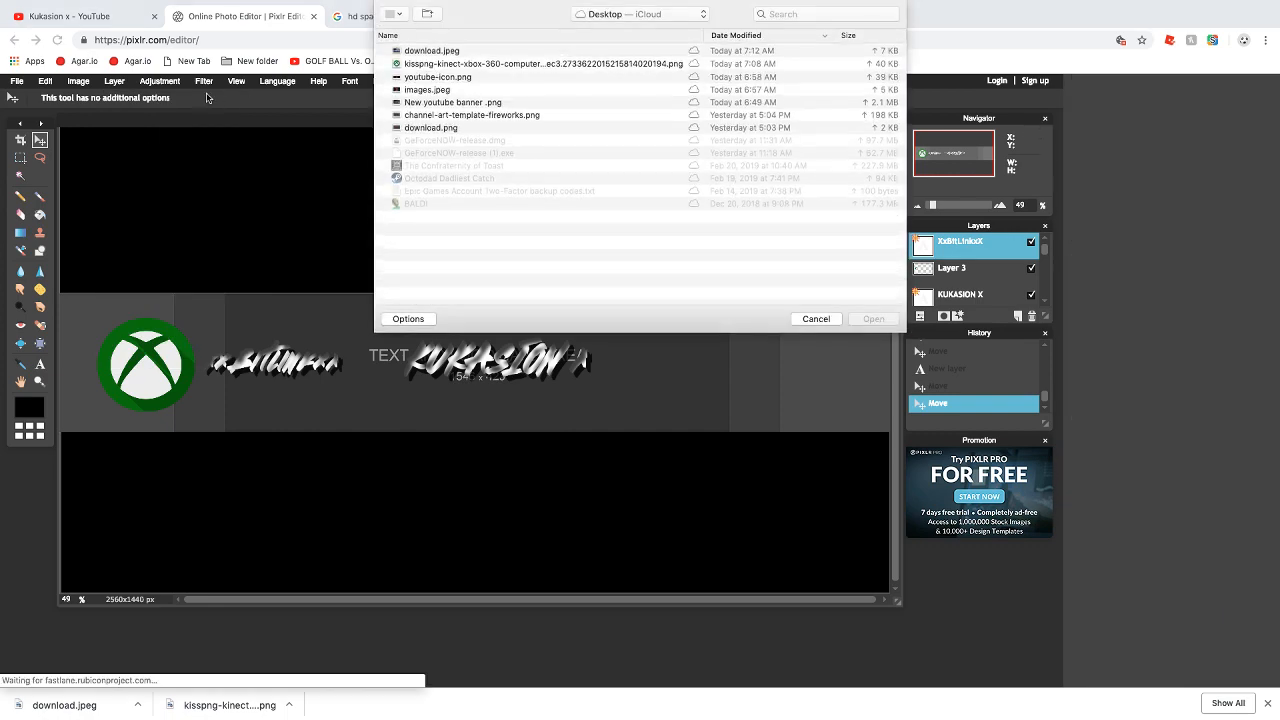
left_click(413, 51)
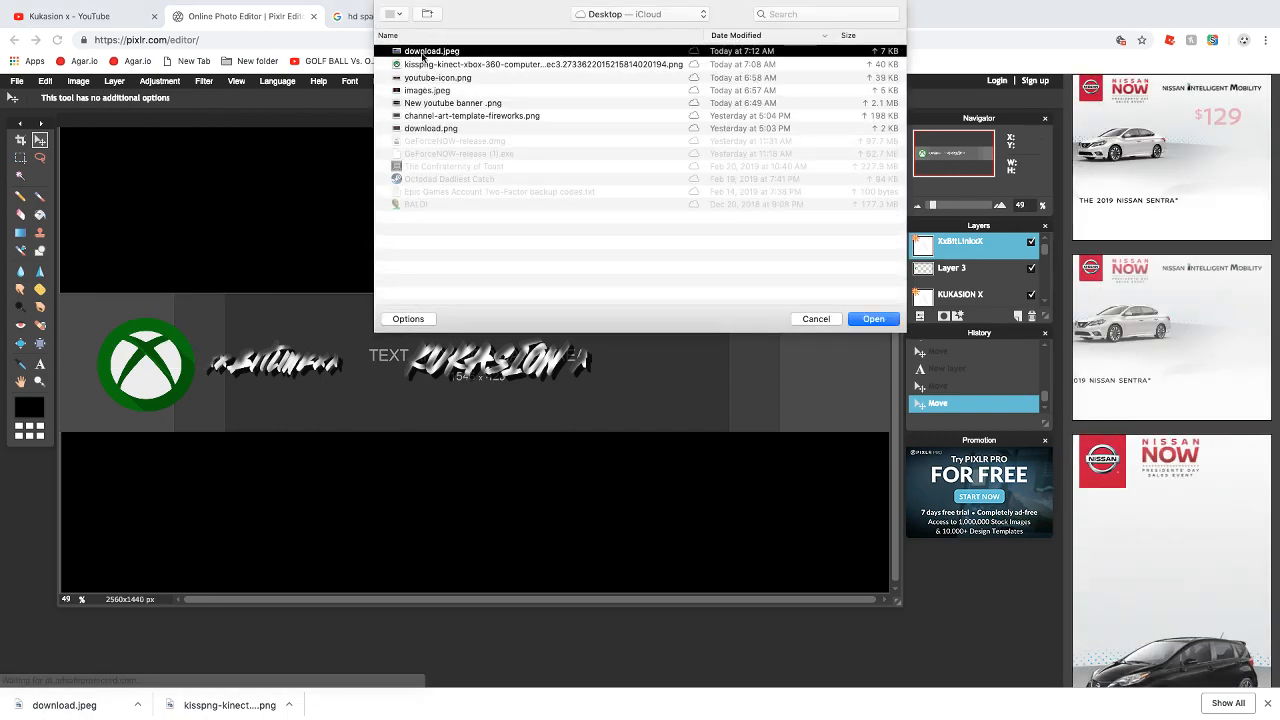
left_click(868, 318)
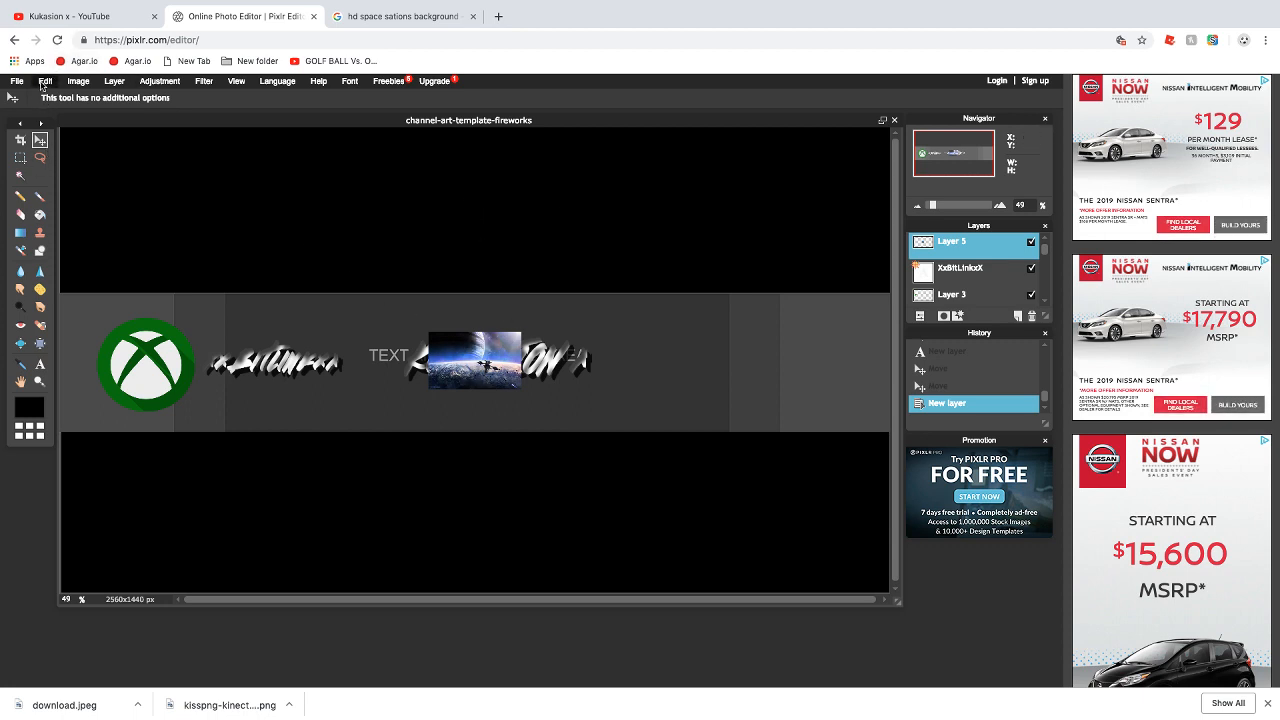
Free transform the space station image to stretch it over the whole 2560x1440 canvas and apply the change
left_click(45, 83)
left_click(87, 191)
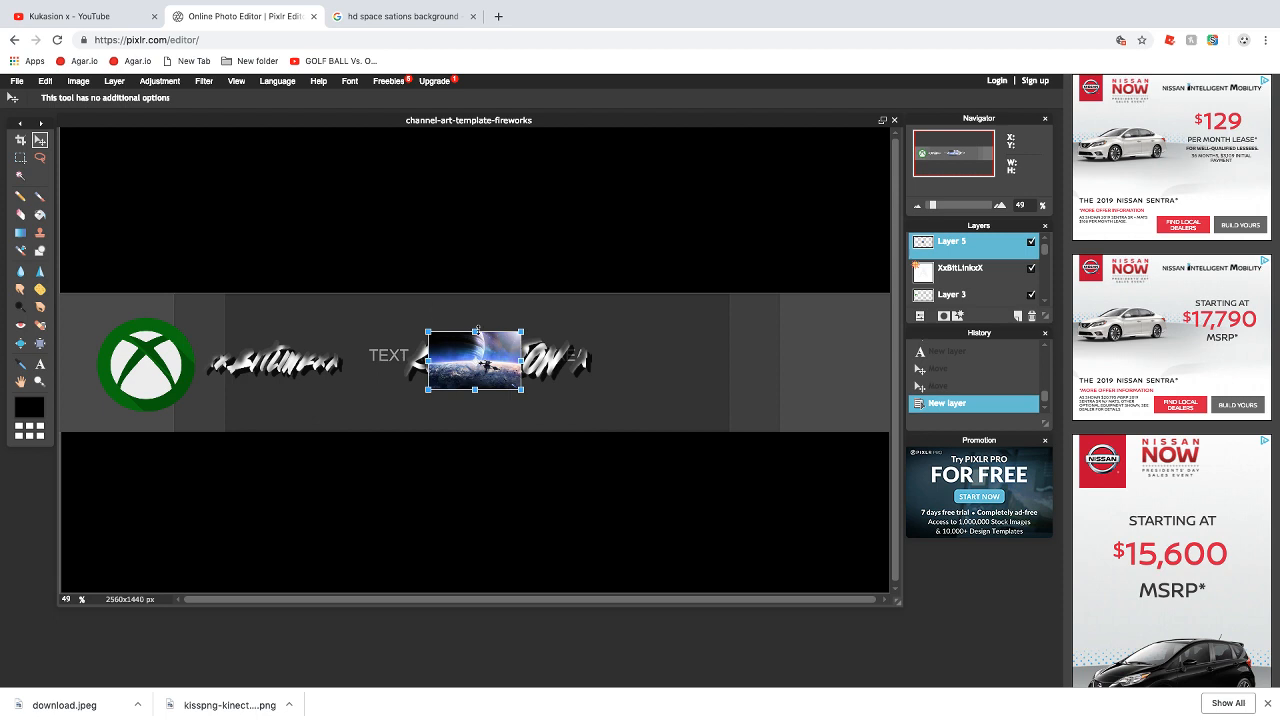
left_click_drag(476, 329, 440, 128)
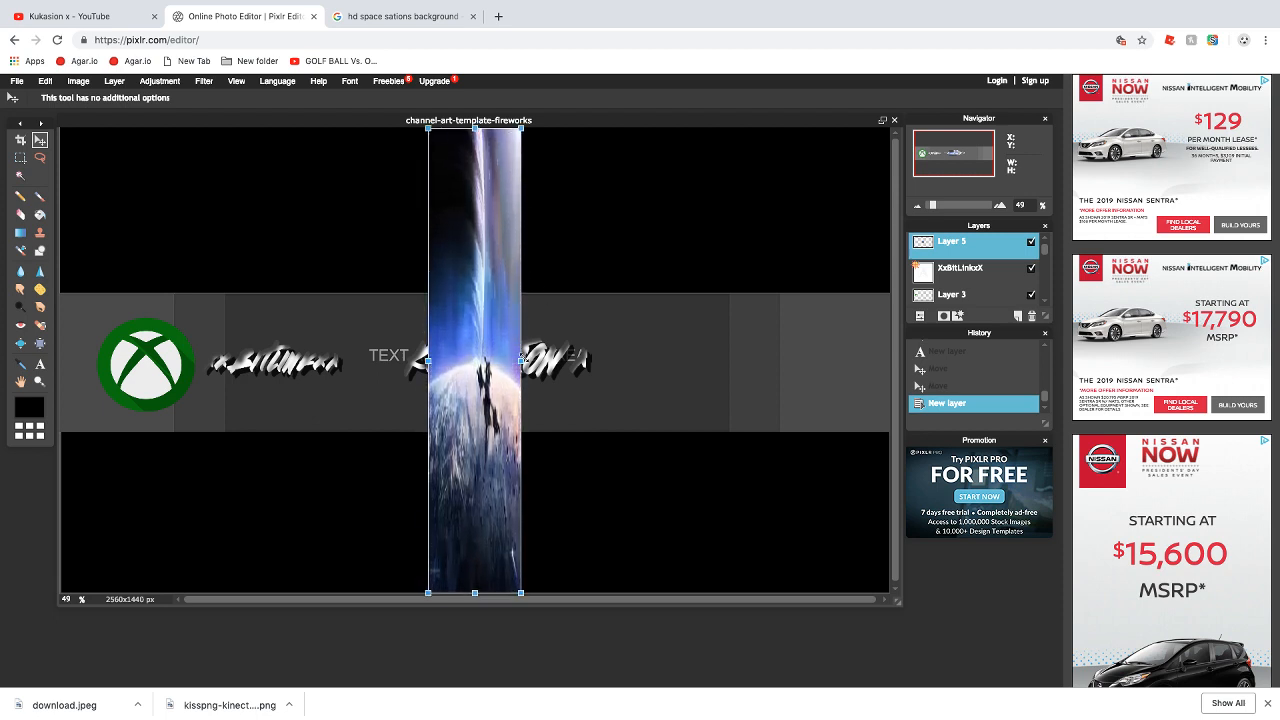
left_click_drag(519, 360, 888, 359)
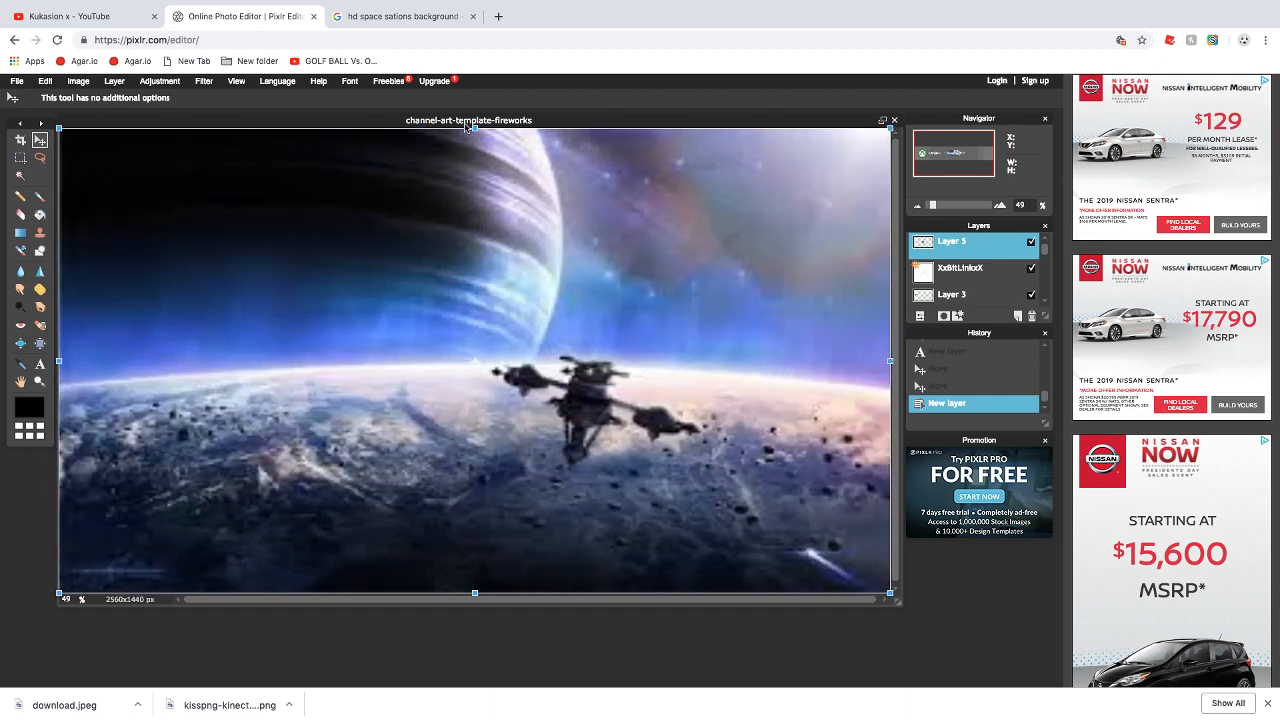
left_click_drag(483, 157, 476, 187)
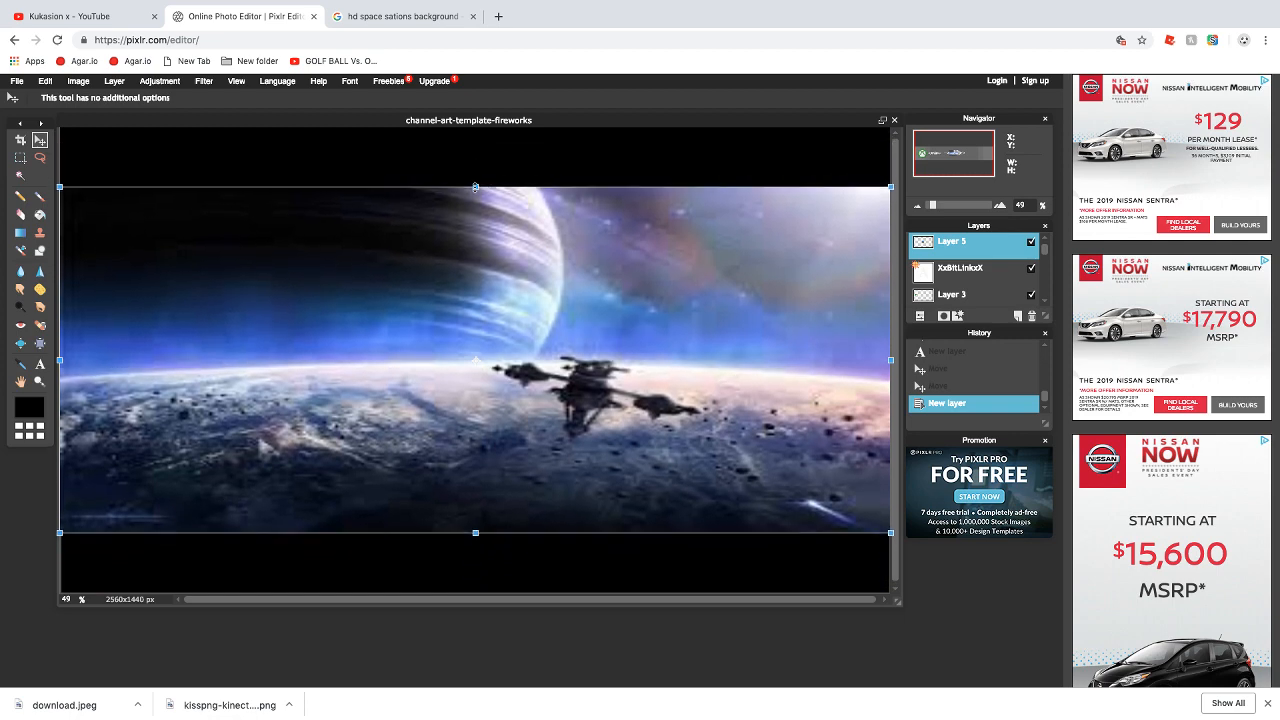
mouse_move(61, 359)
left_mouse_down()
mouse_move(366, 359)
mouse_move(60, 356)
left_mouse_up()
left_click_drag(481, 187, 470, 128)
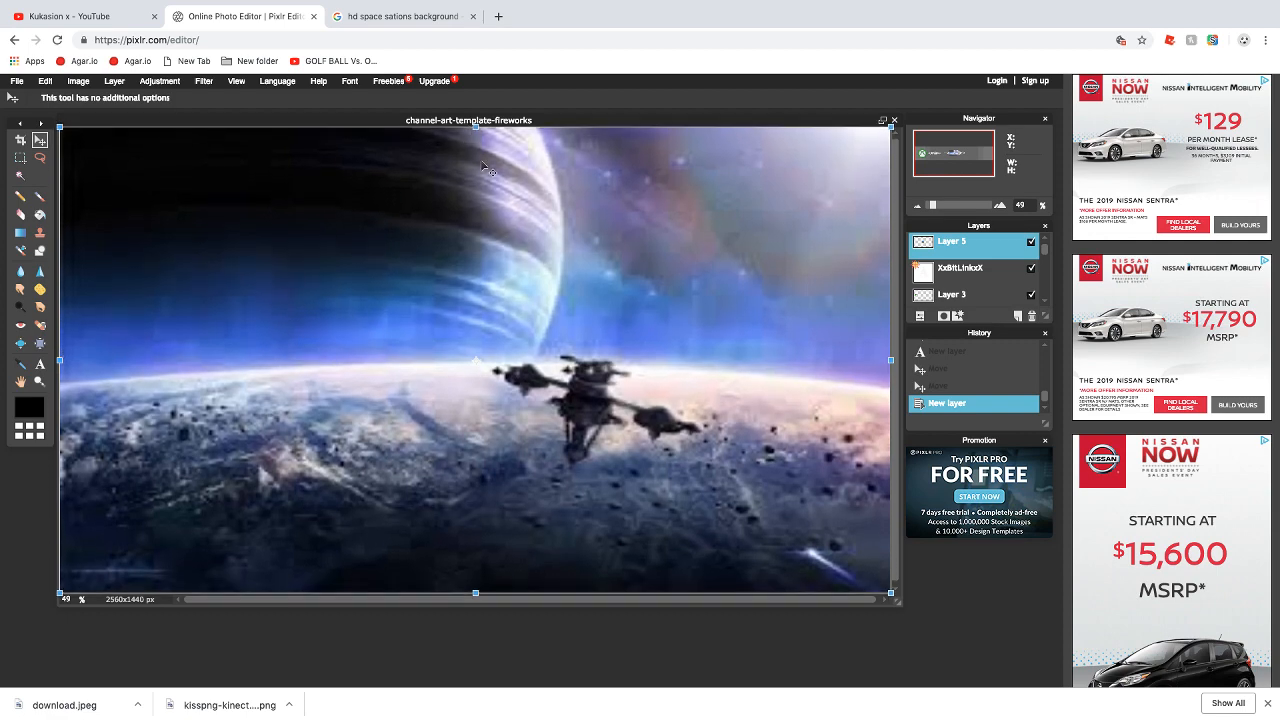
left_click(19, 140)
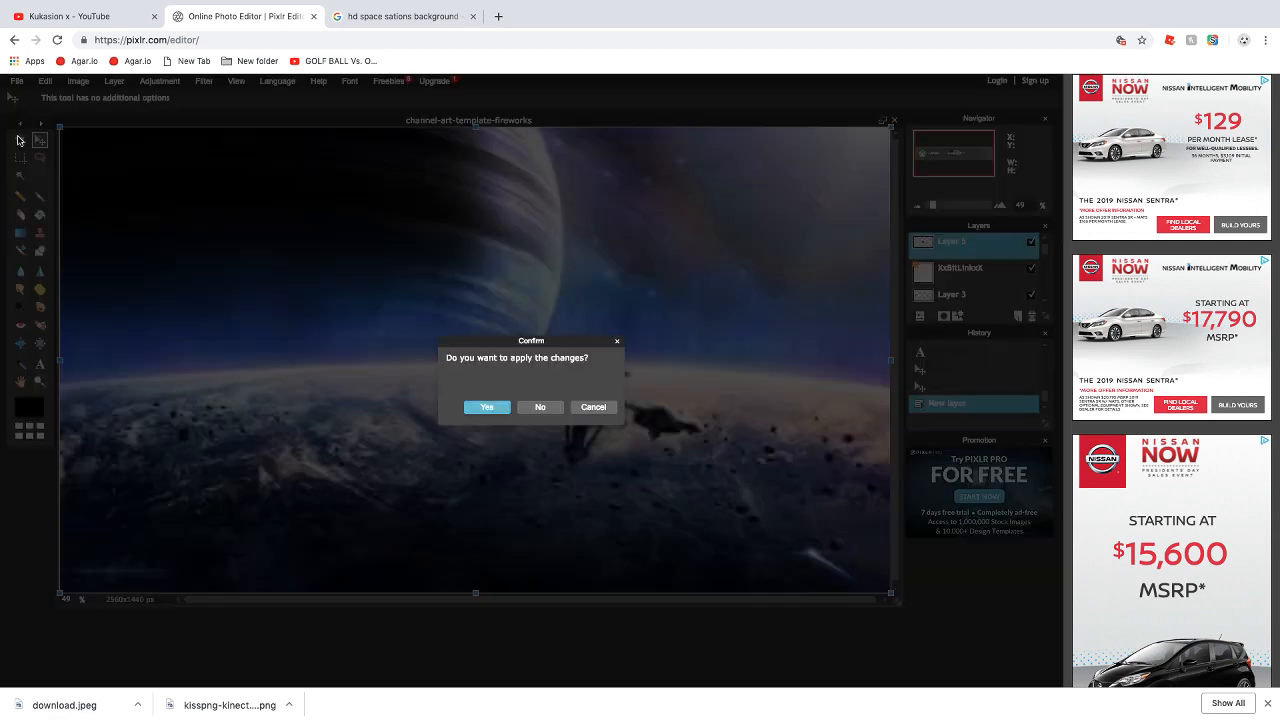
left_click(498, 410)
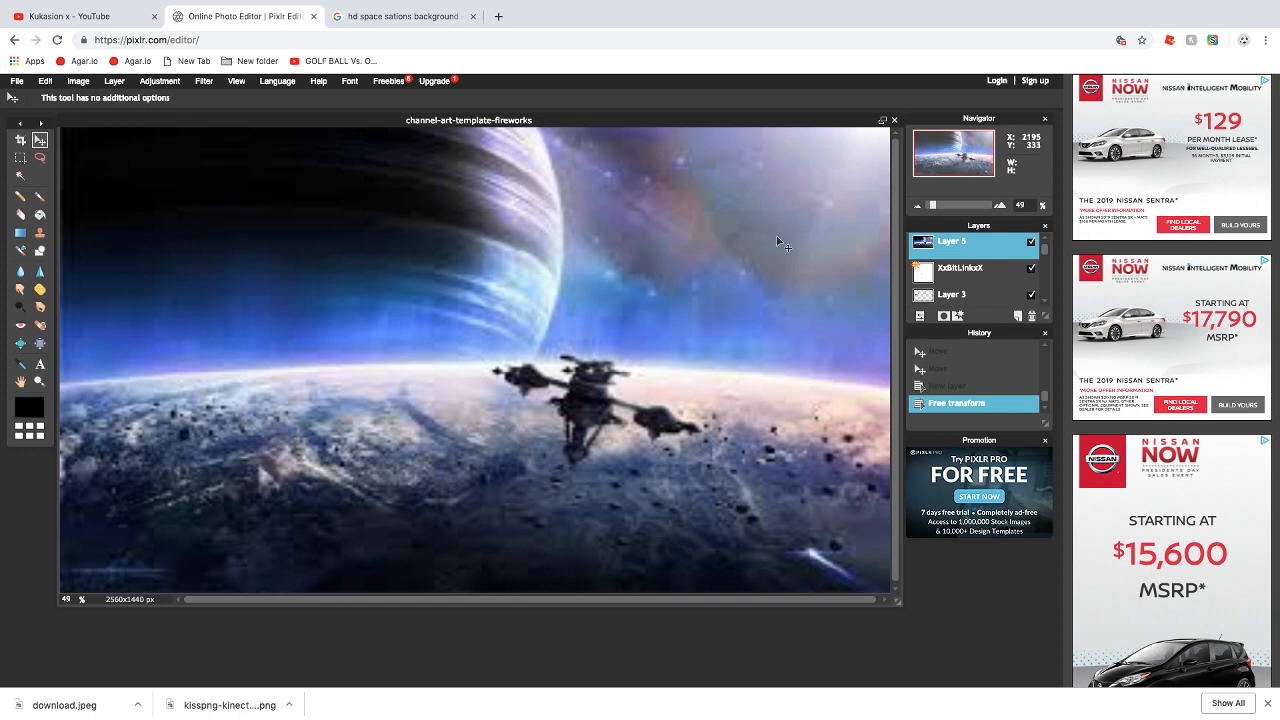
Reorder the space station layer beneath the texts, the Xbox logo and Layer 1, directly above Layer 0
scroll(950, 287, "down", 2)
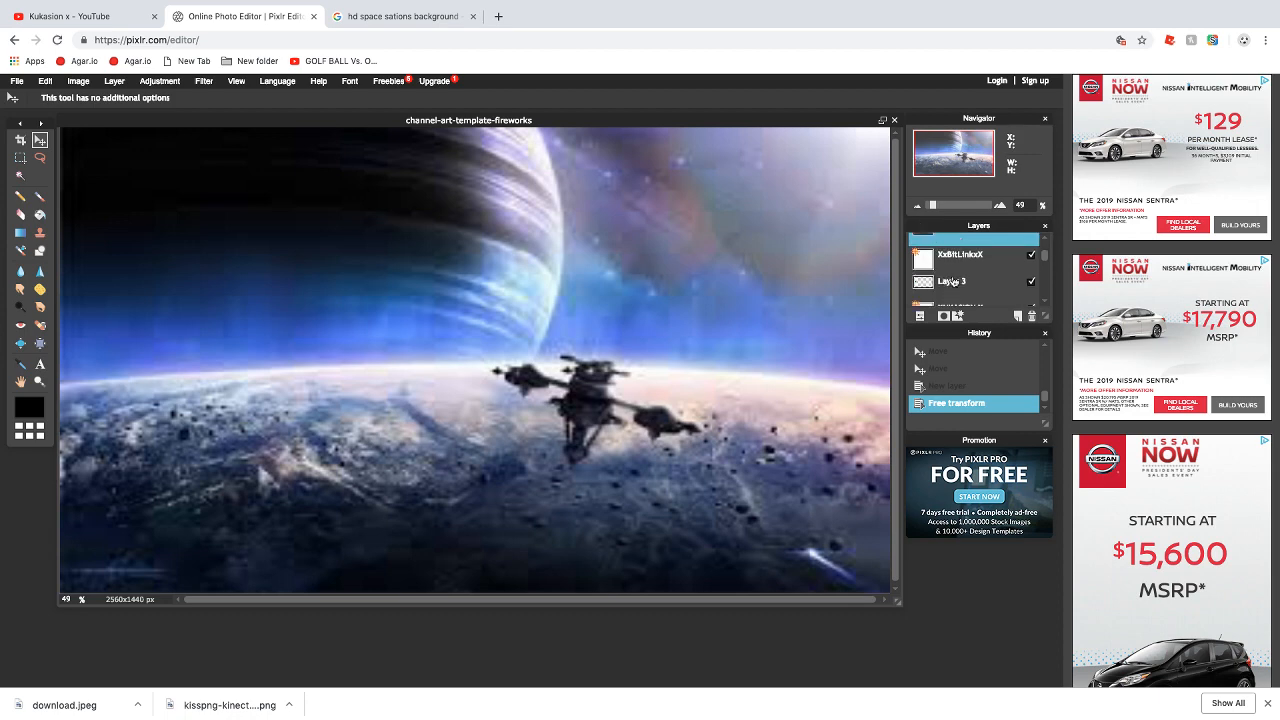
scroll(945, 275, "up", 2)
scroll(938, 265, "down", 1)
scroll(939, 265, "down", 1)
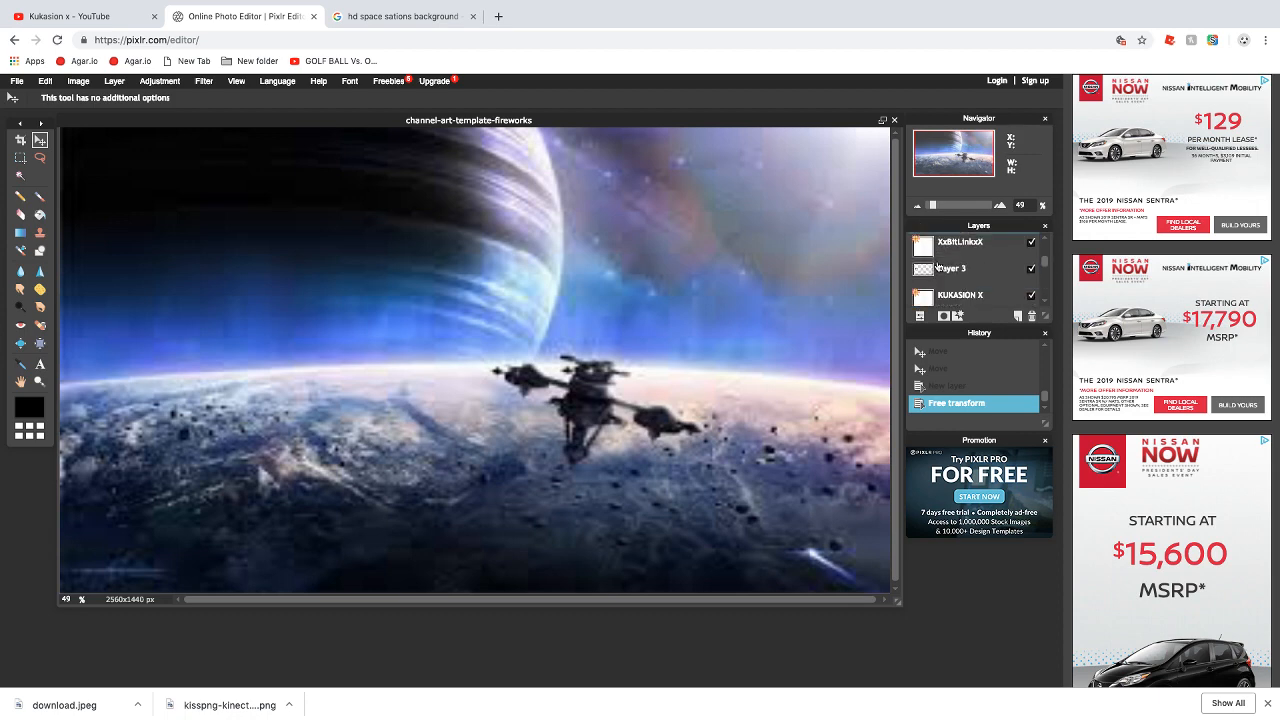
scroll(941, 255, "up", 2)
left_click_drag(945, 249, 957, 296)
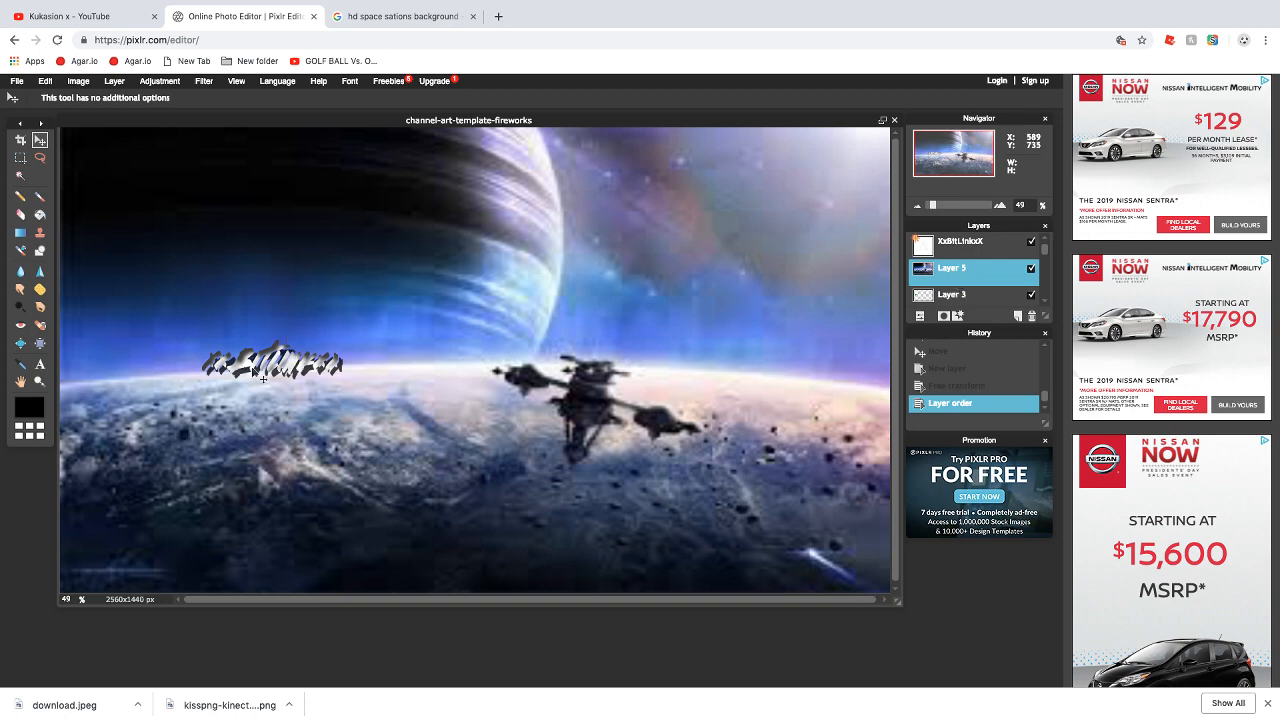
left_click_drag(989, 273, 985, 305)
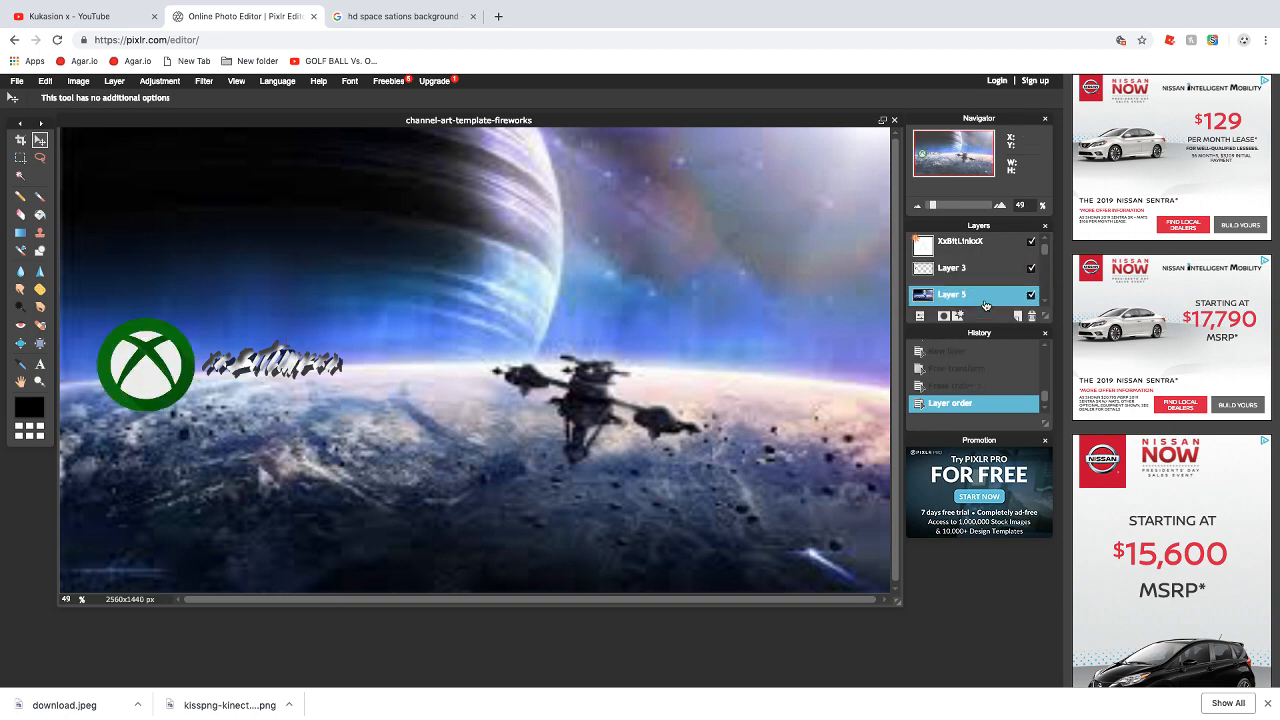
scroll(975, 290, "down", 1)
left_click_drag(971, 259, 973, 293)
scroll(952, 283, "down", 1)
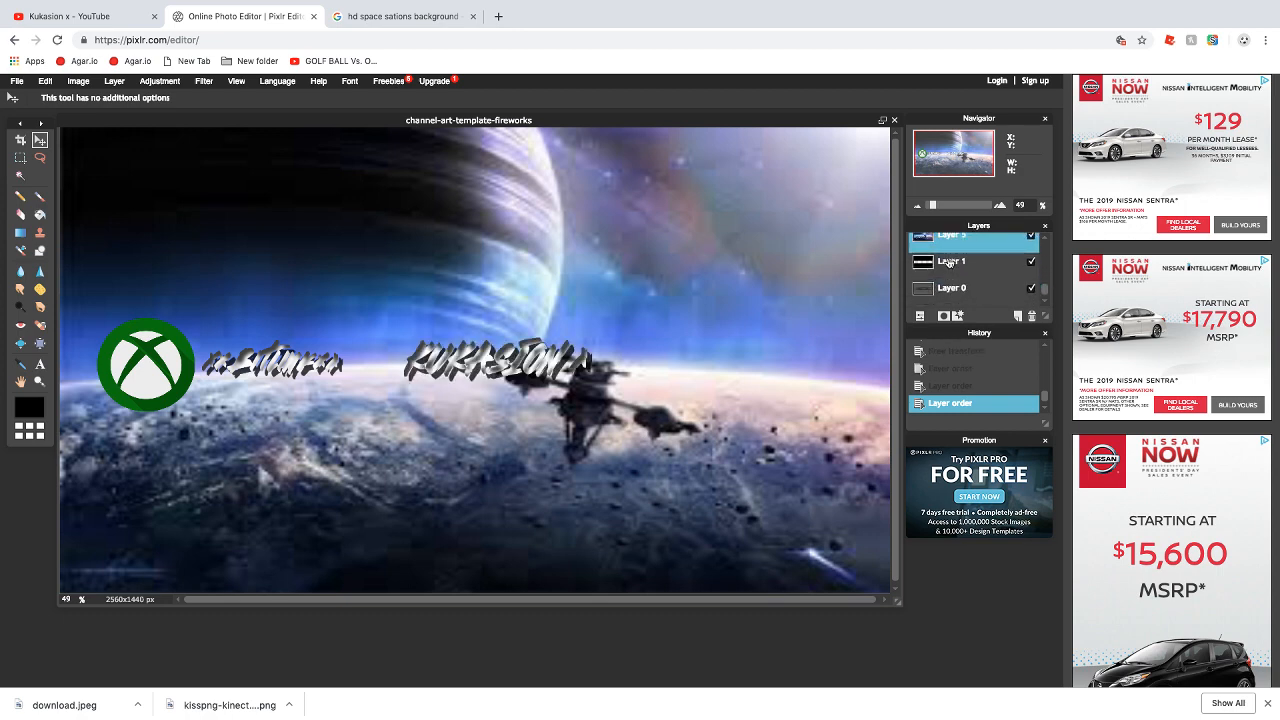
left_click_drag(938, 249, 942, 287)
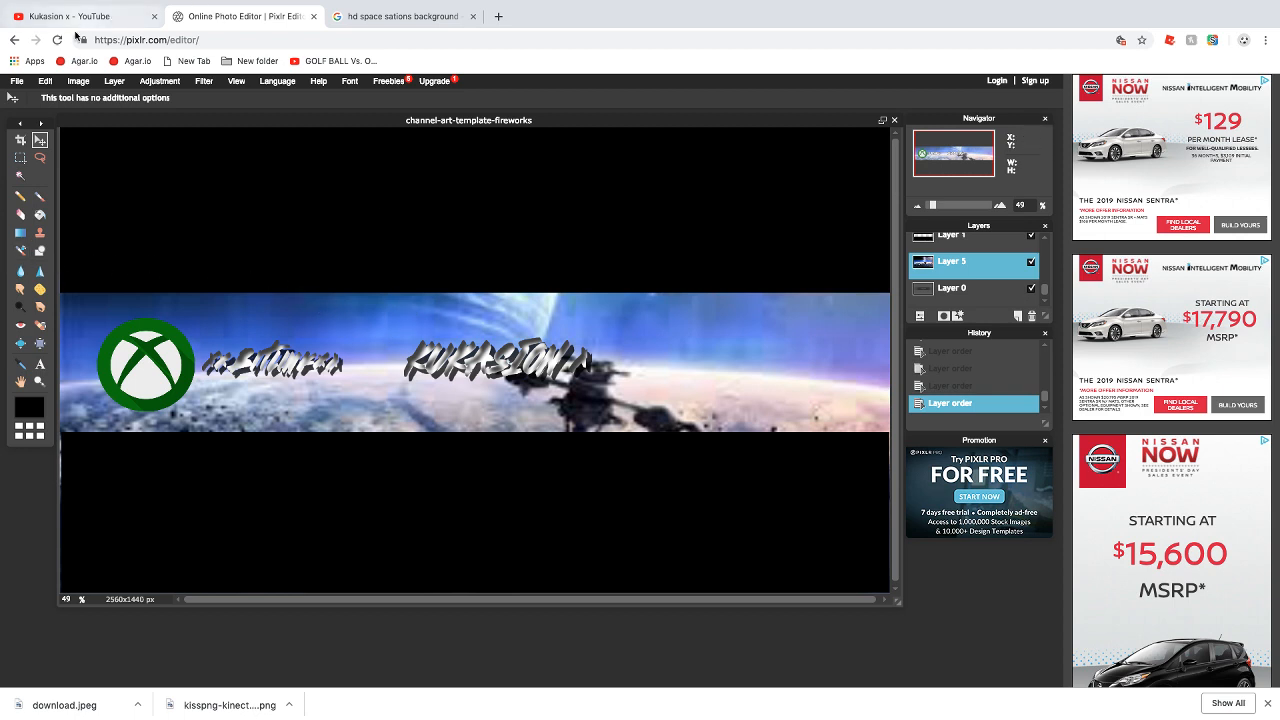
Save the banner to the Desktop as a full-quality PNG named youtube banner icon
left_click(20, 81)
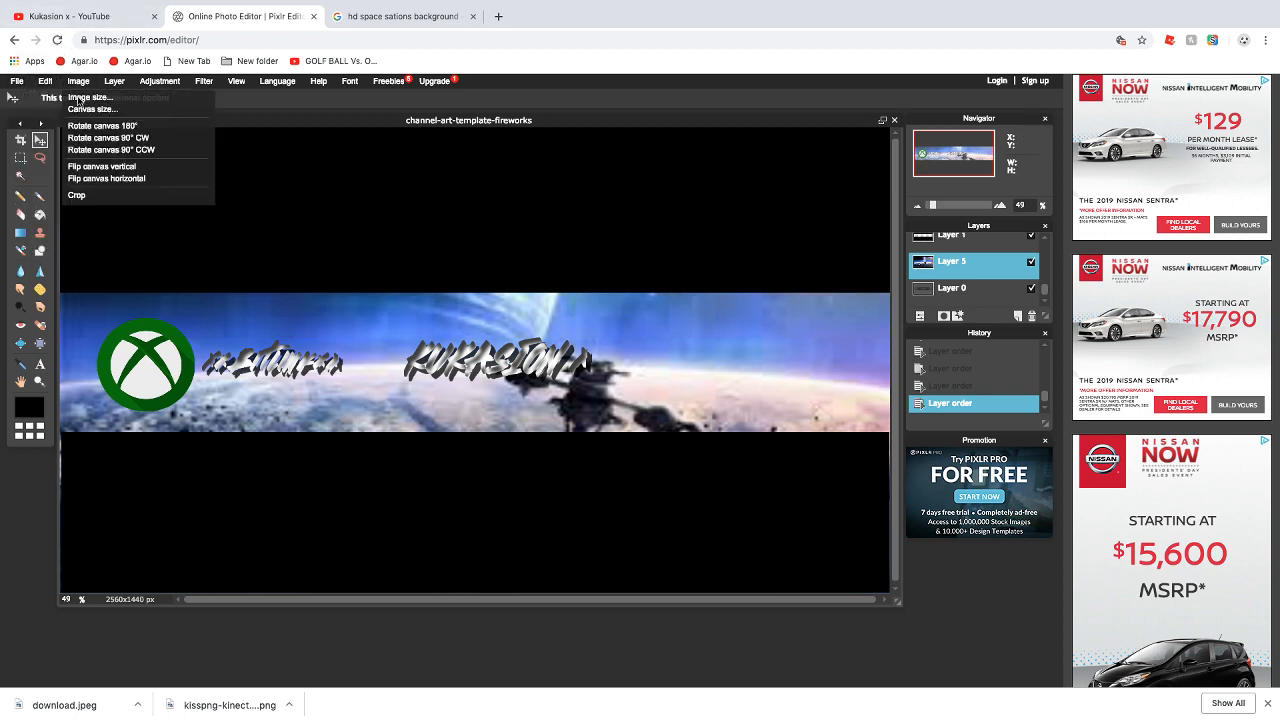
left_click(22, 140)
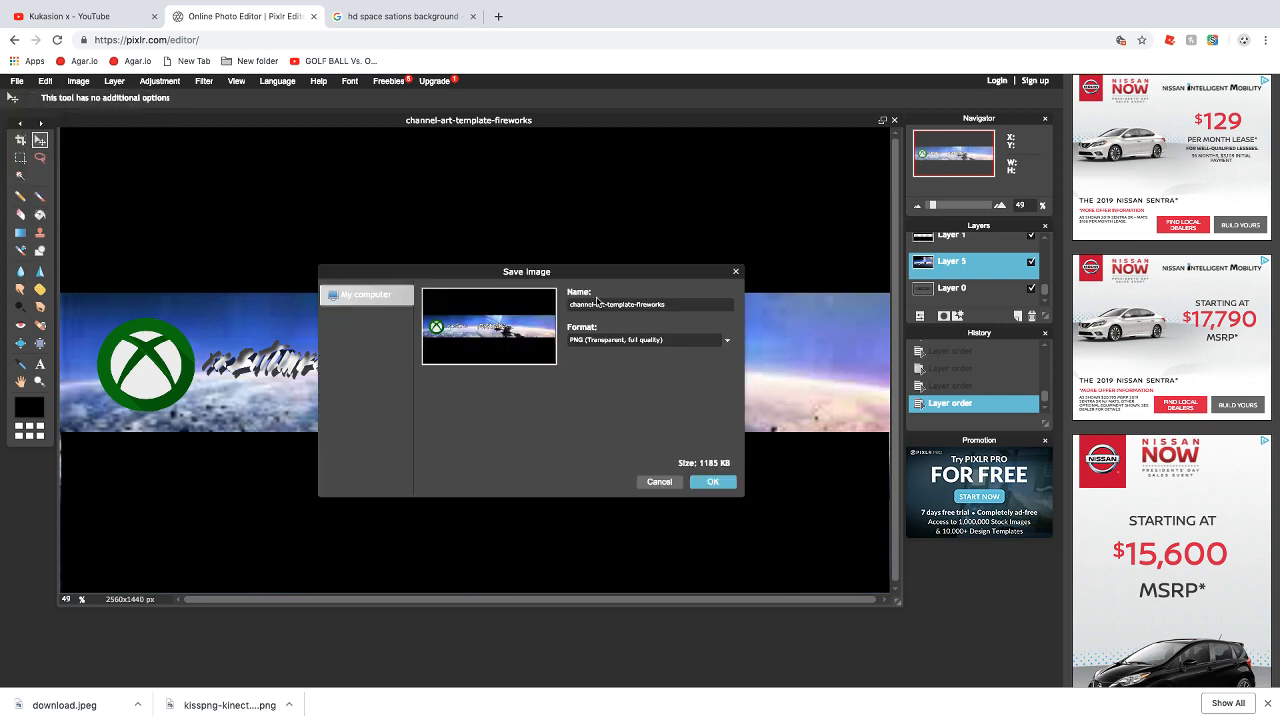
left_click(686, 306)
key("super+a")
key("BackSpace")
left_click(724, 488)
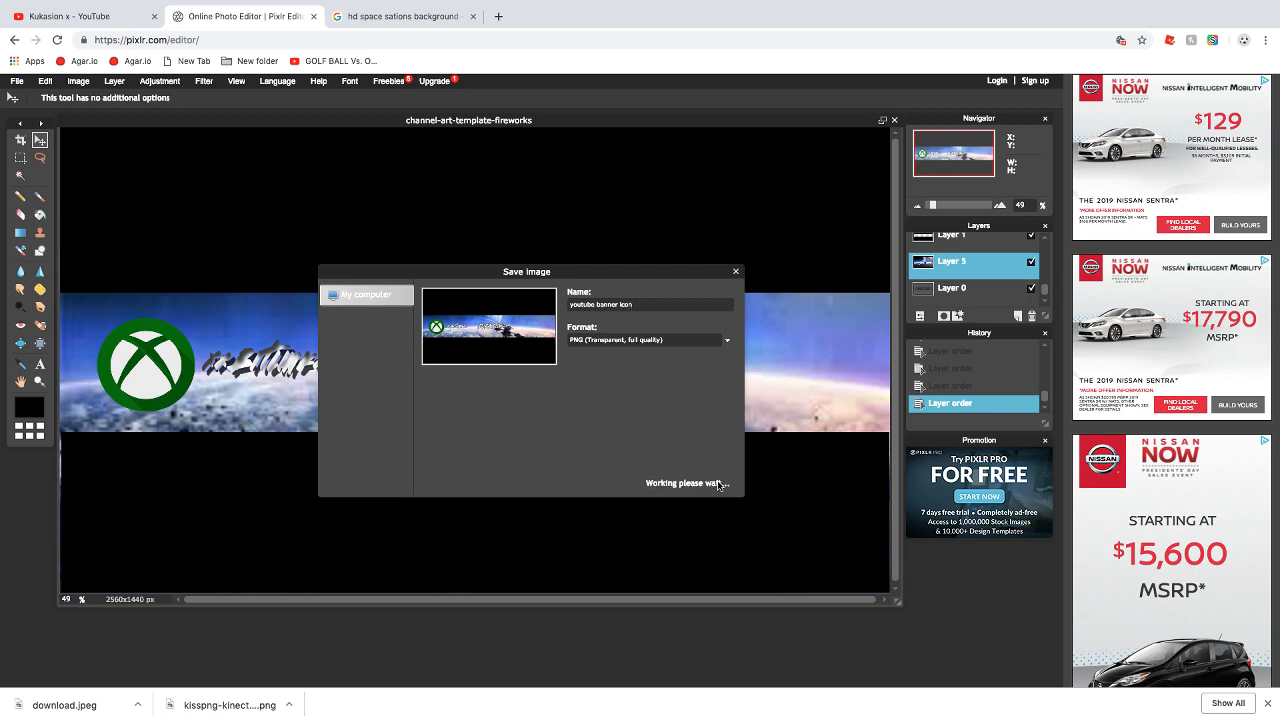
left_click(716, 125)
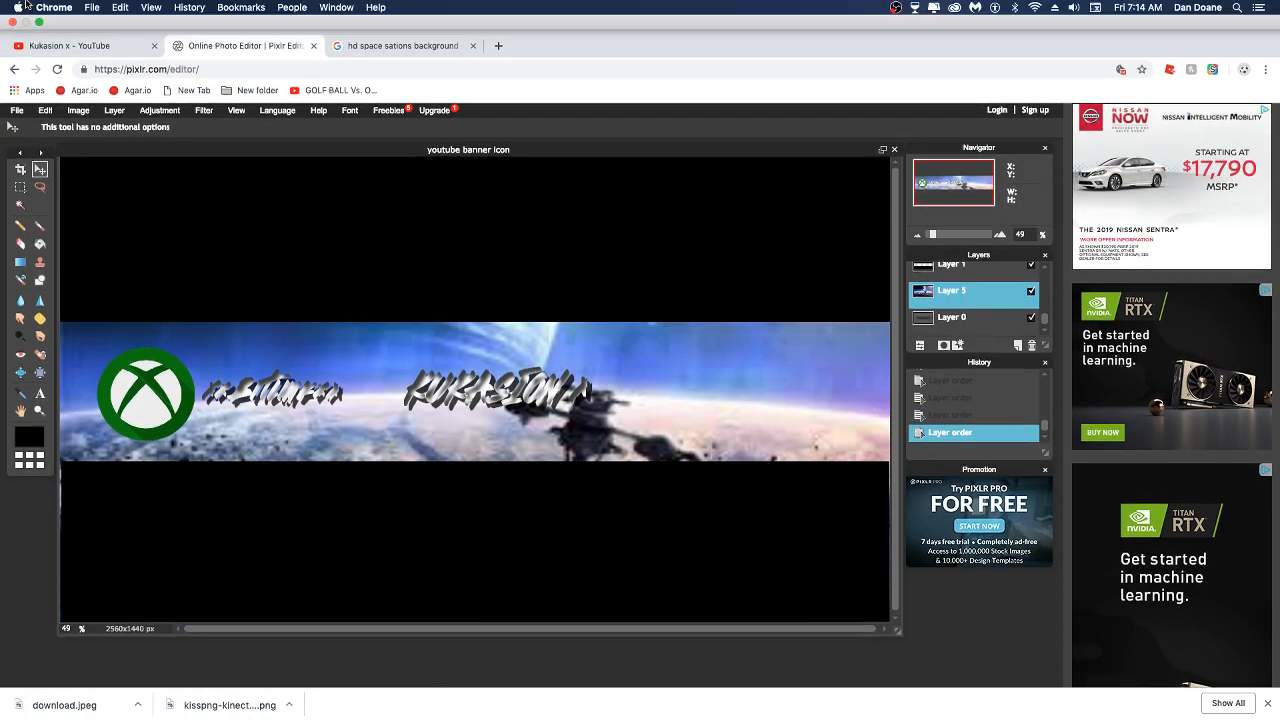
Move the browser and OBS windows aside to check youtube banner icon.png on the Desktop, and bring the browser window back up
left_click(40, 21)
left_click_drag(637, 36, 584, 392)
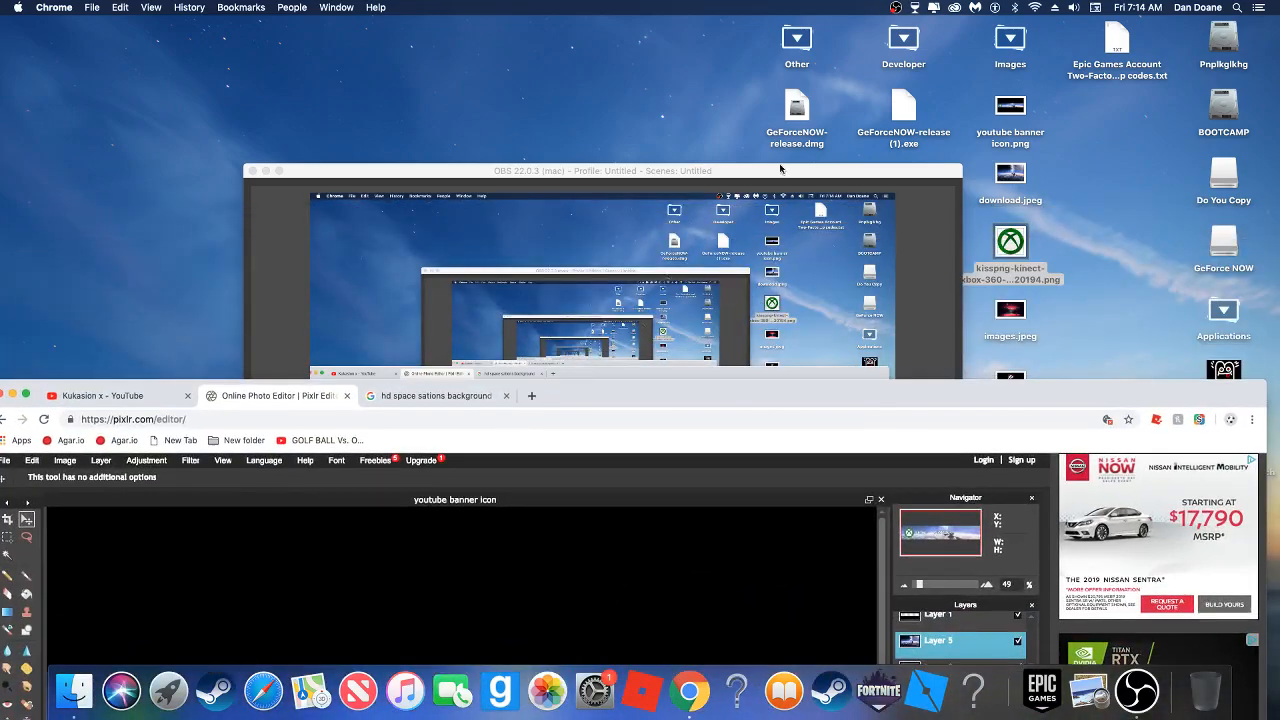
left_click_drag(760, 172, 404, 523)
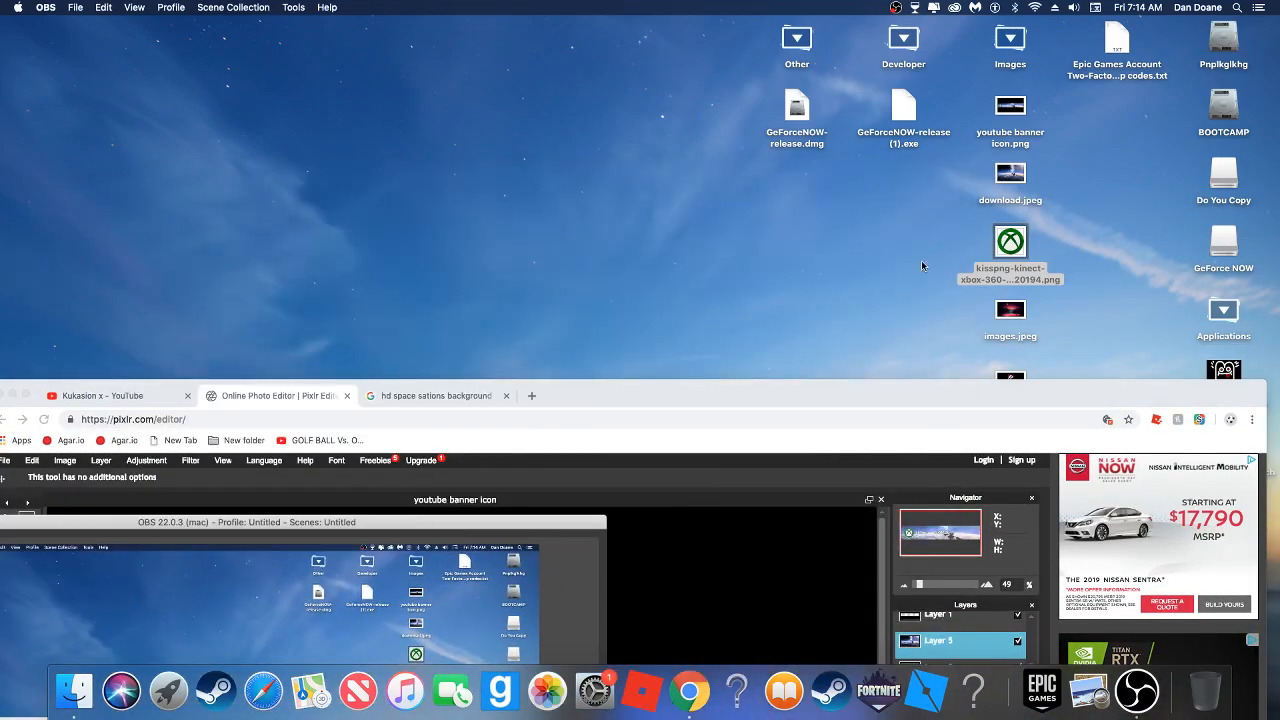
left_click_drag(968, 150, 979, 109)
left_click(1084, 127)
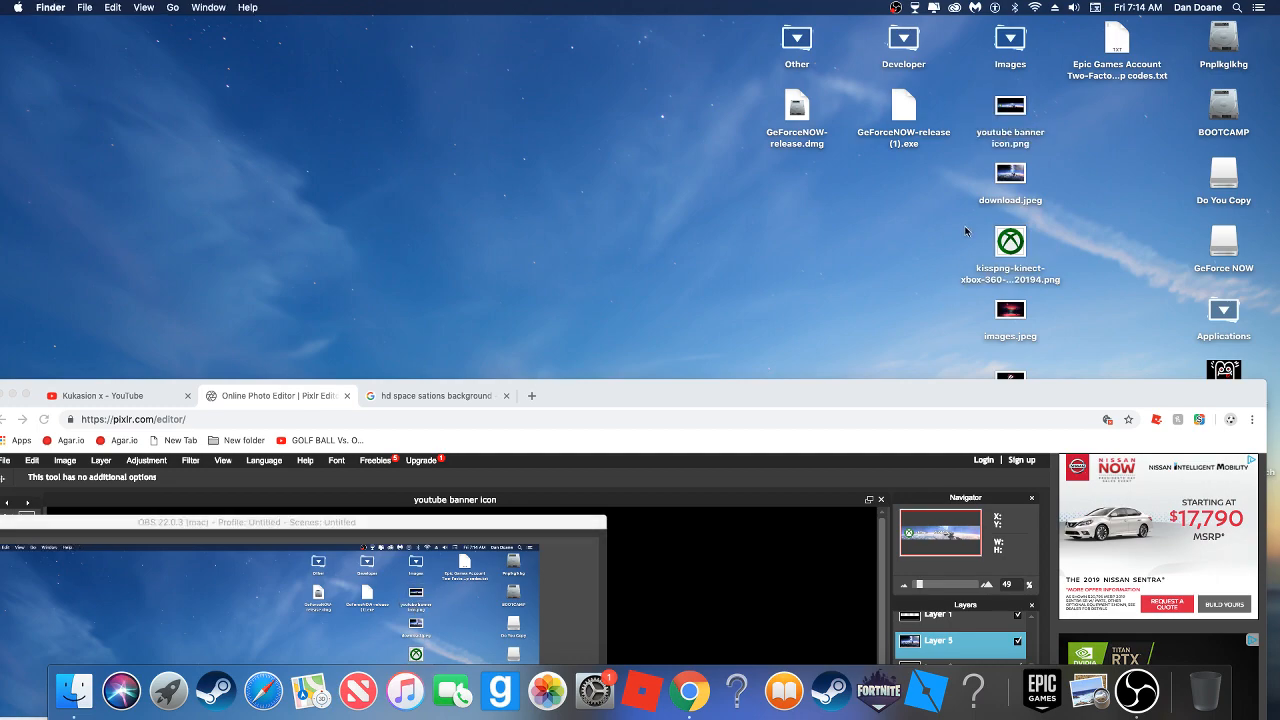
double_click(572, 392)
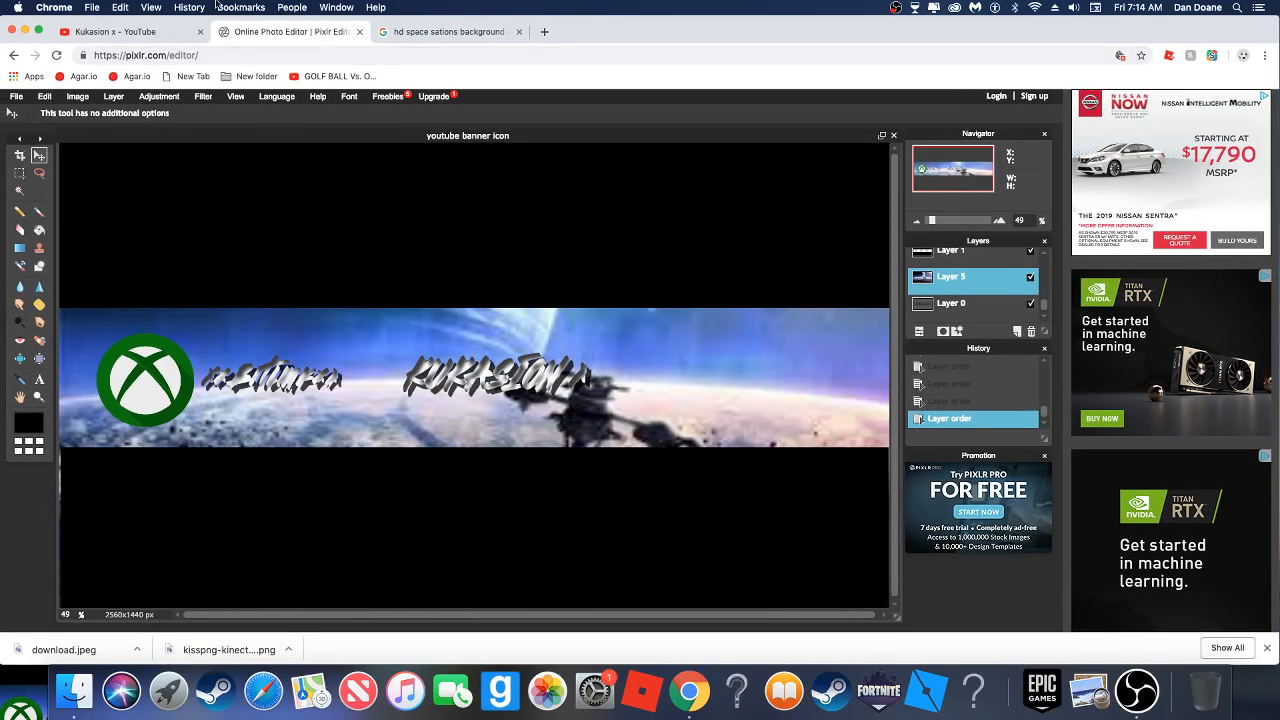
Close the Pixlr Editor page, leaving the site, and switch to the YouTube channel page
left_click(360, 32)
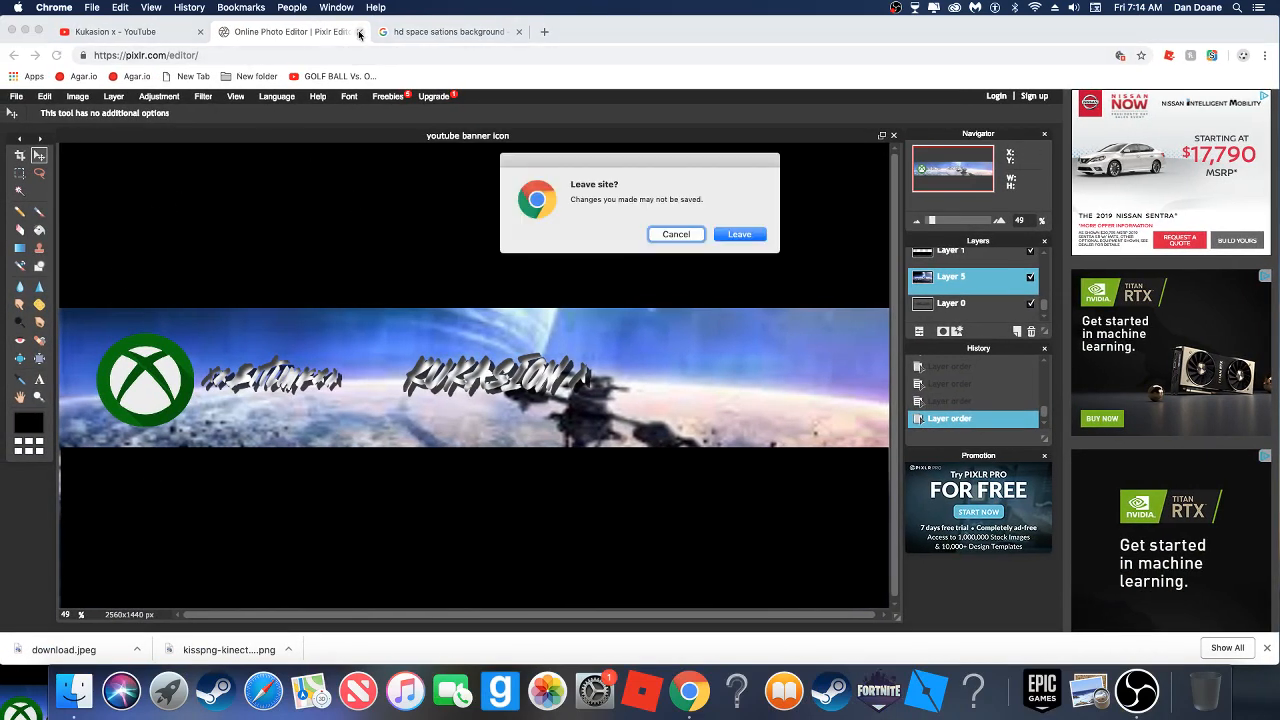
left_click(738, 234)
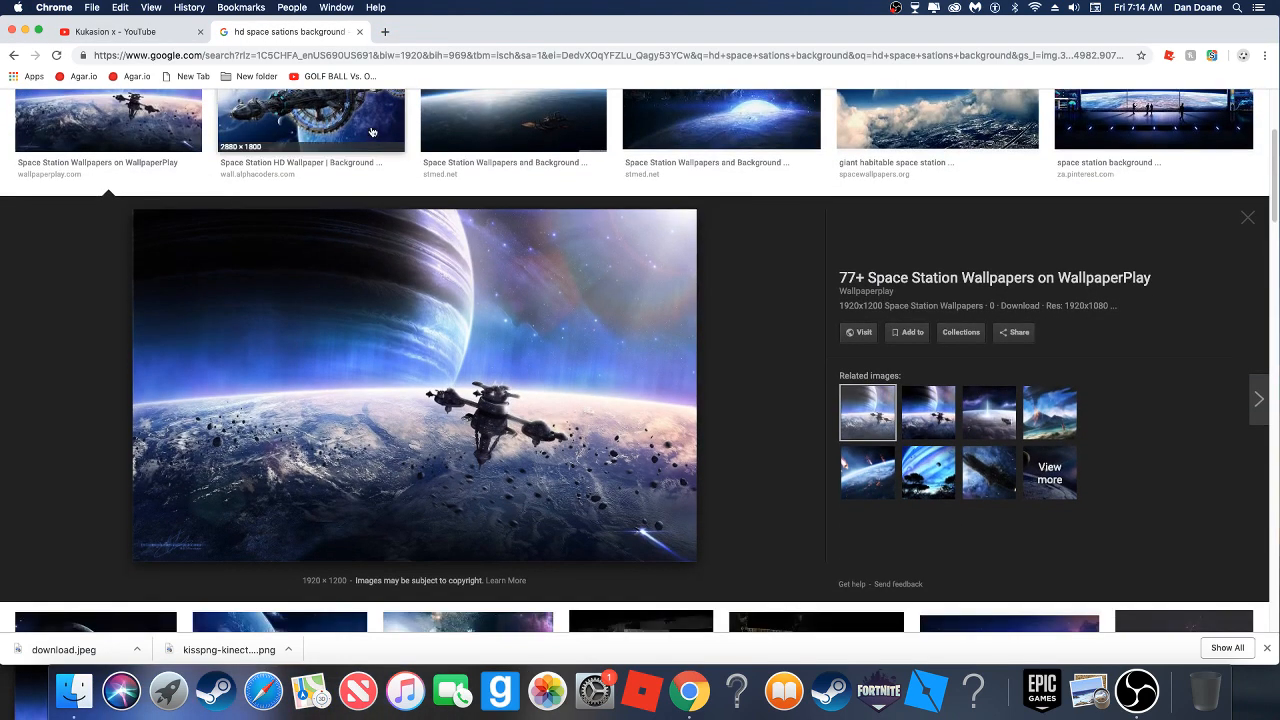
left_click(150, 32)
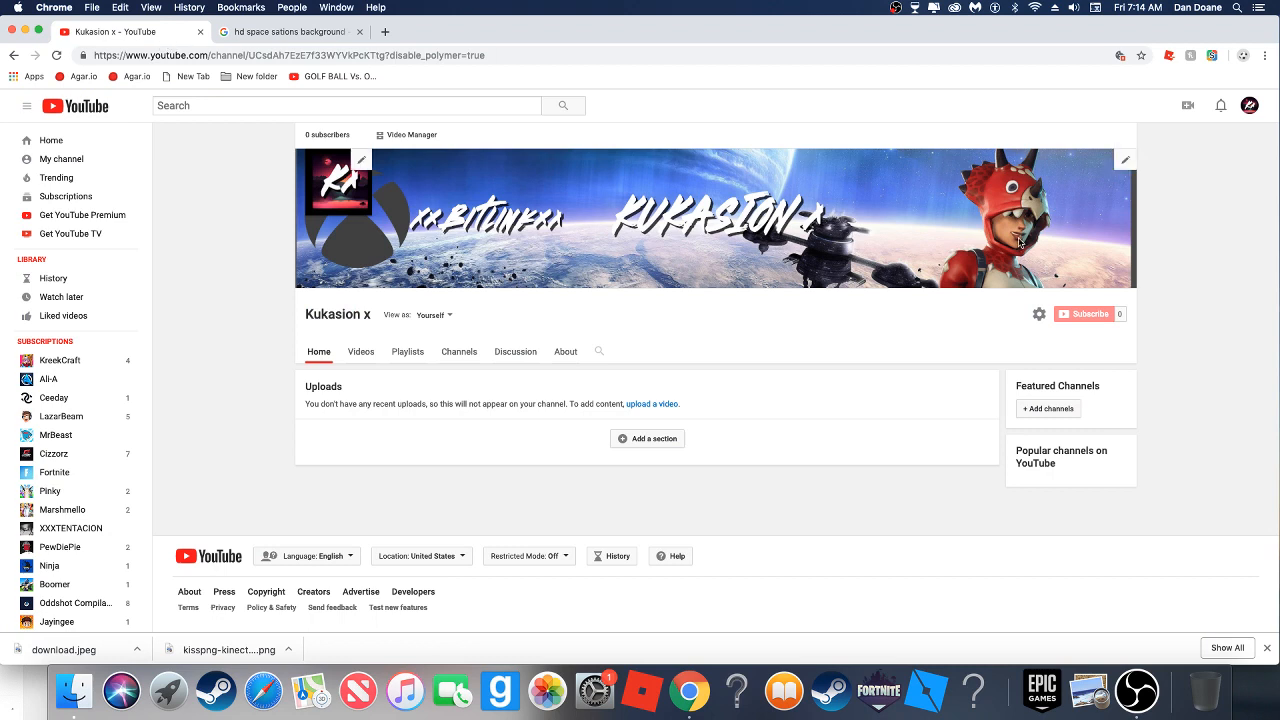
Open the channel art upload dialog to view its photo selection option, and close it without uploading
left_click(1125, 160)
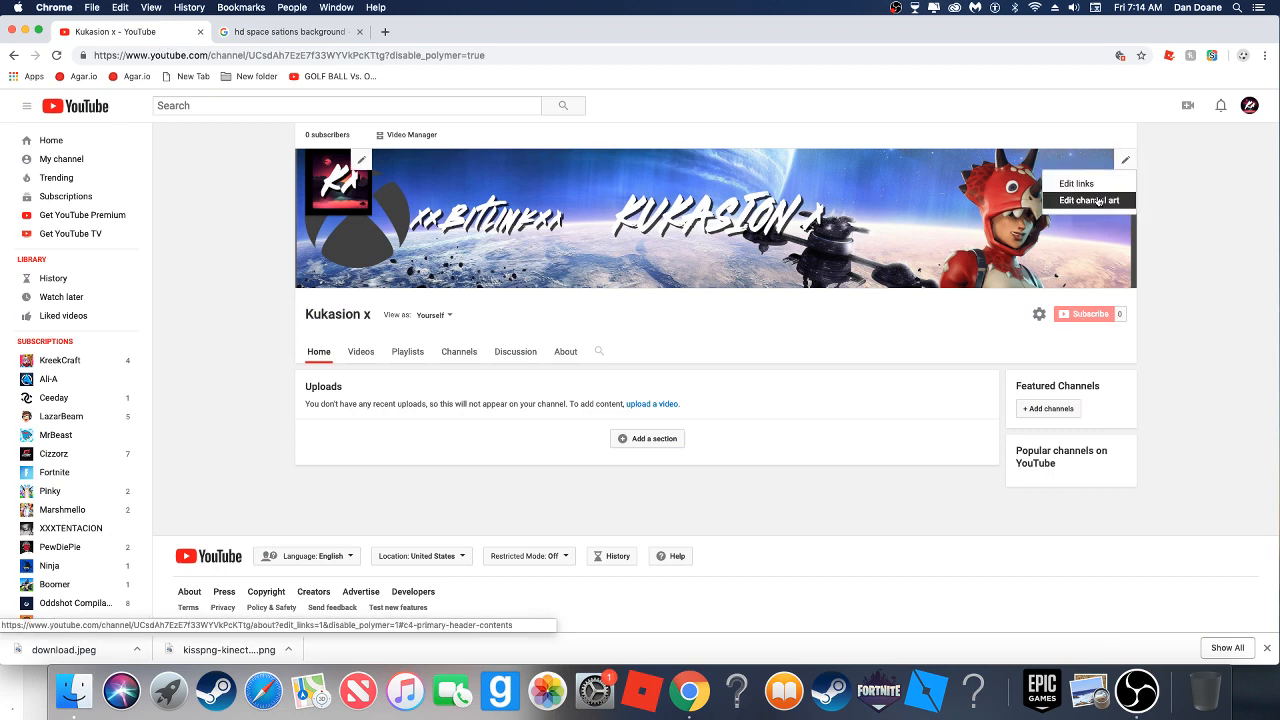
left_click(1062, 196)
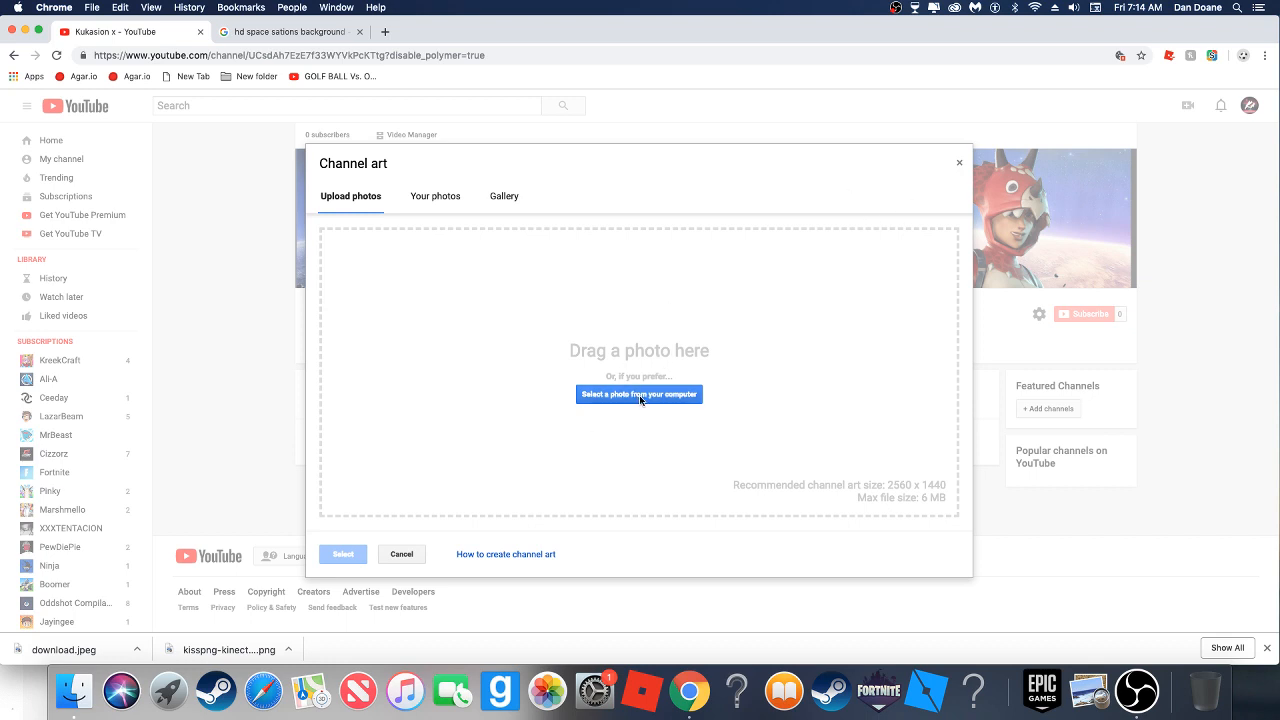
left_click(959, 164)
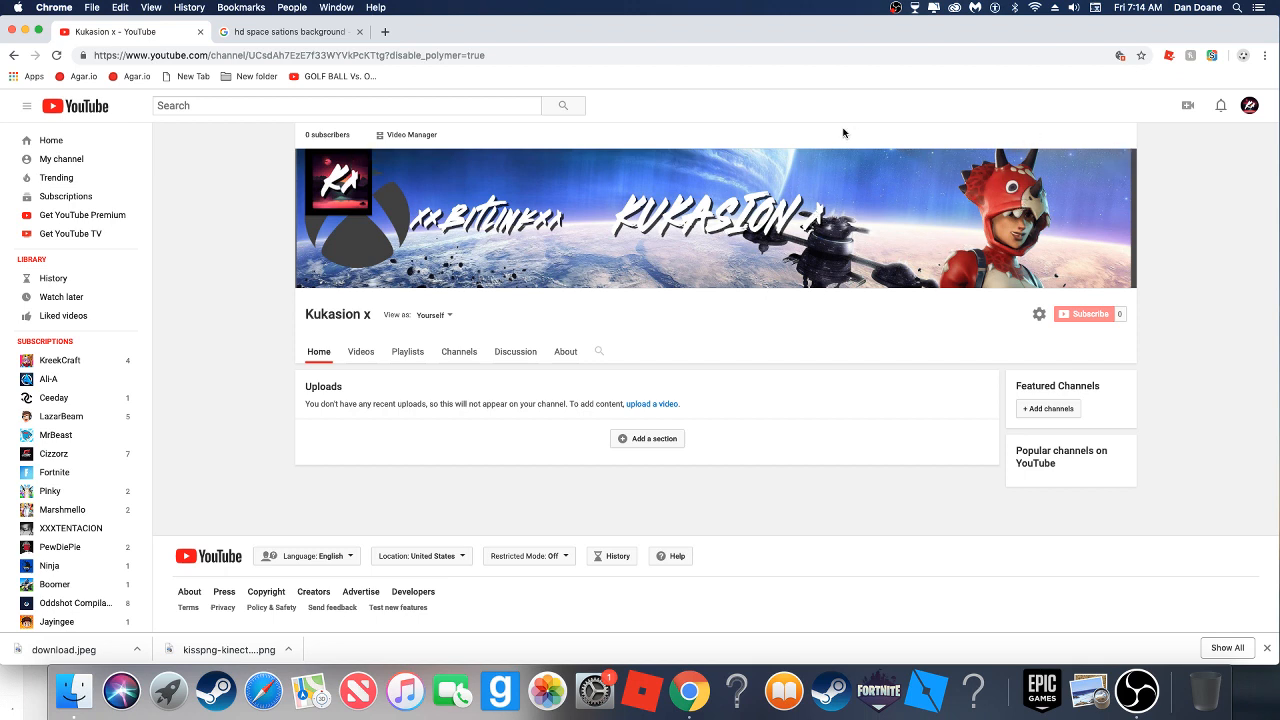
Search Google Images for "fortnite png skins" in a new browser tab
left_click(382, 32)
type("fortnite")
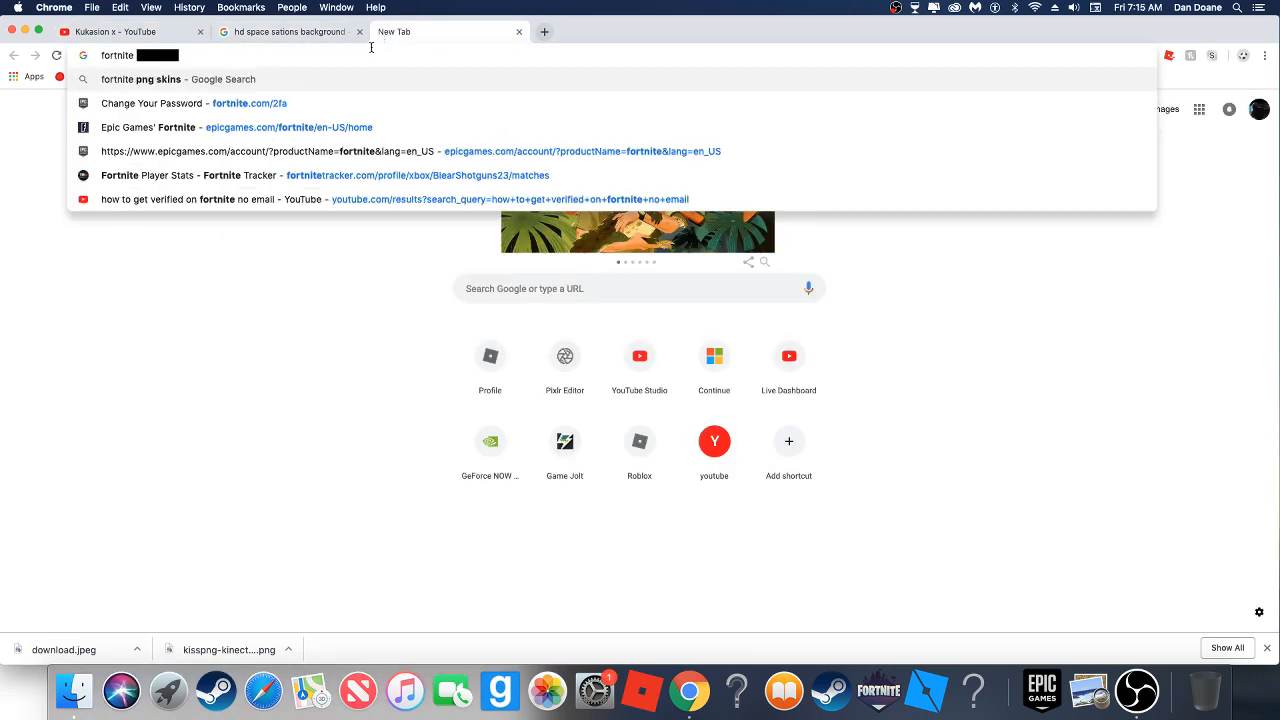
key("Return")
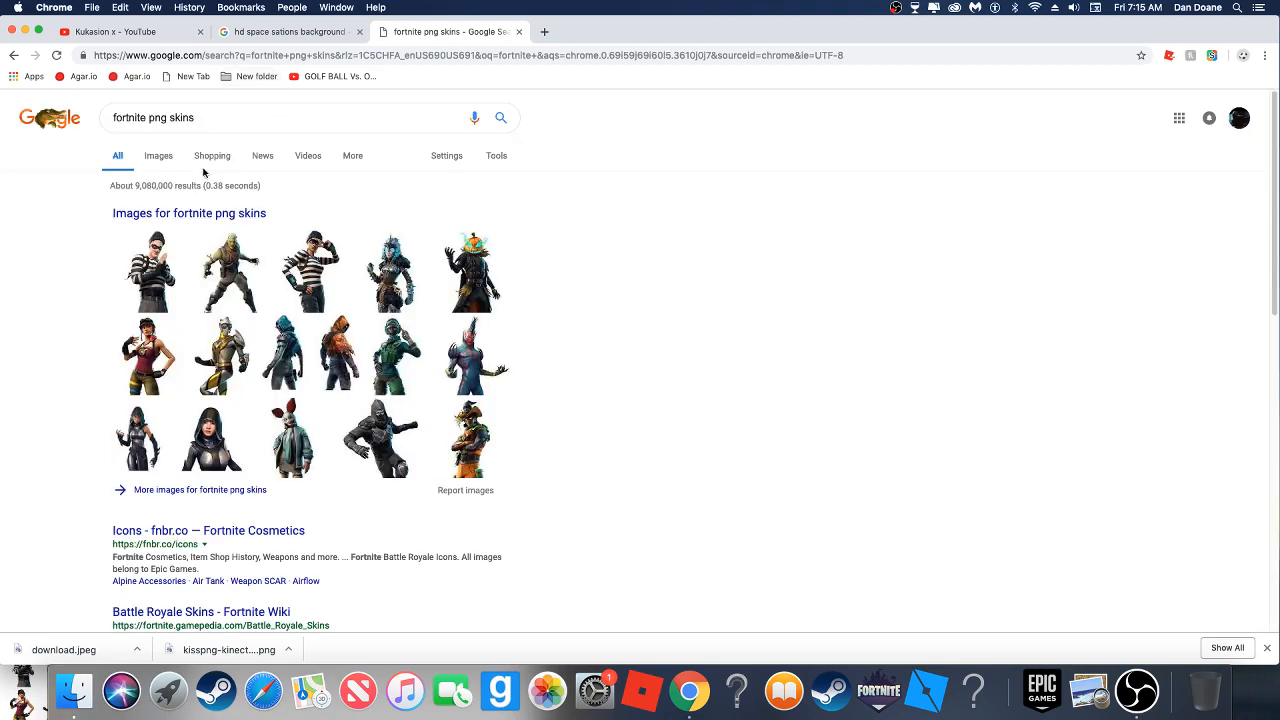
left_click(158, 155)
Preview the red Triceratops Fortnite skin, view its KissPNG download page, and close that page
scroll(517, 283, "down", 10)
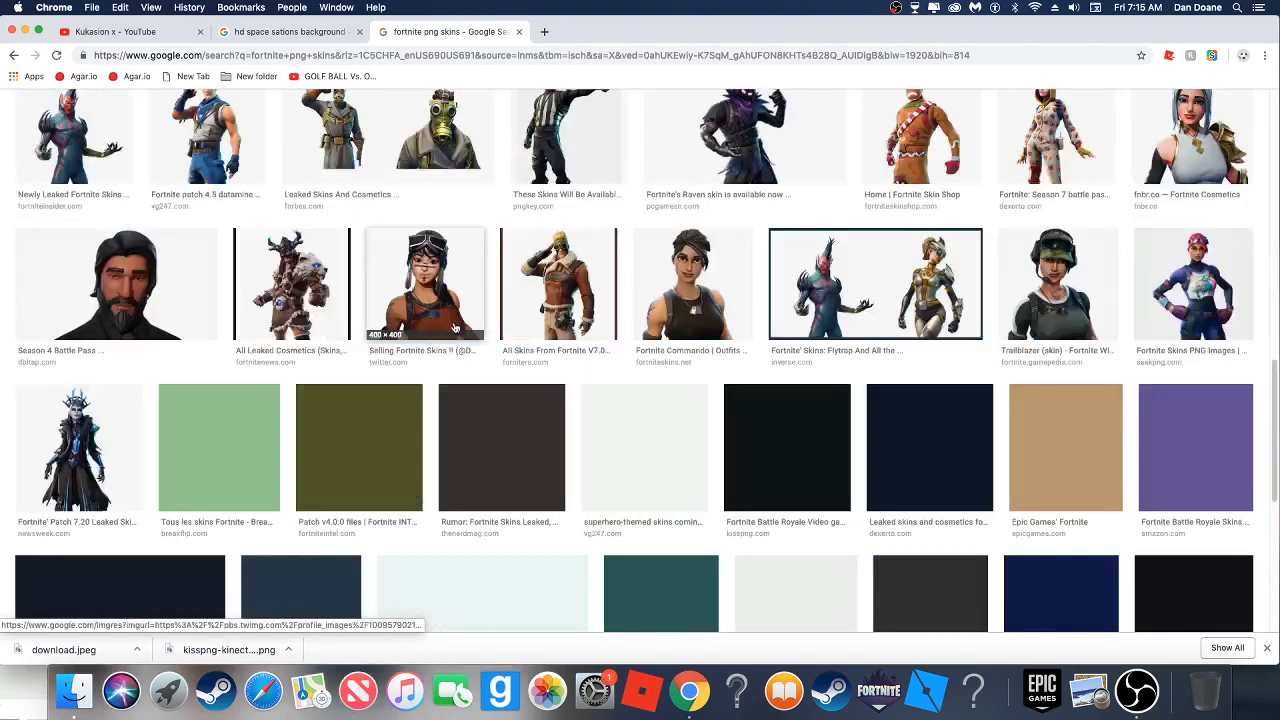
scroll(455, 329, "up", 6)
left_click(231, 251)
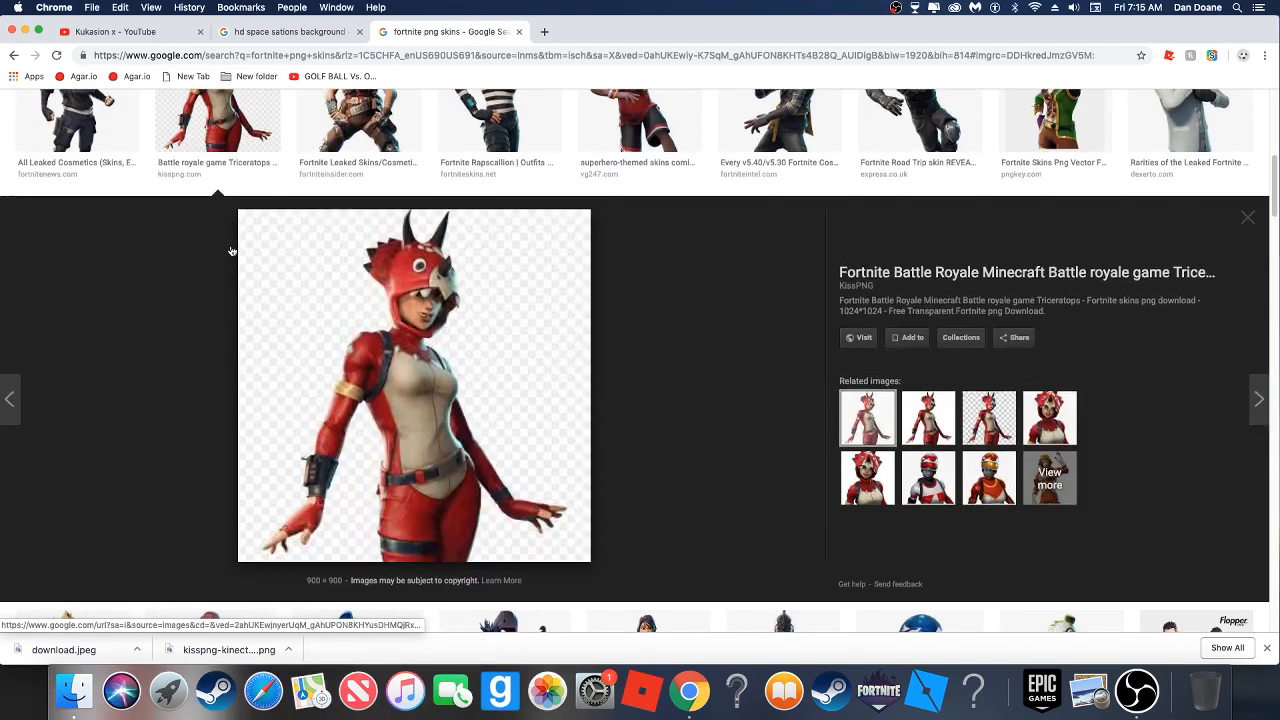
left_click(856, 285)
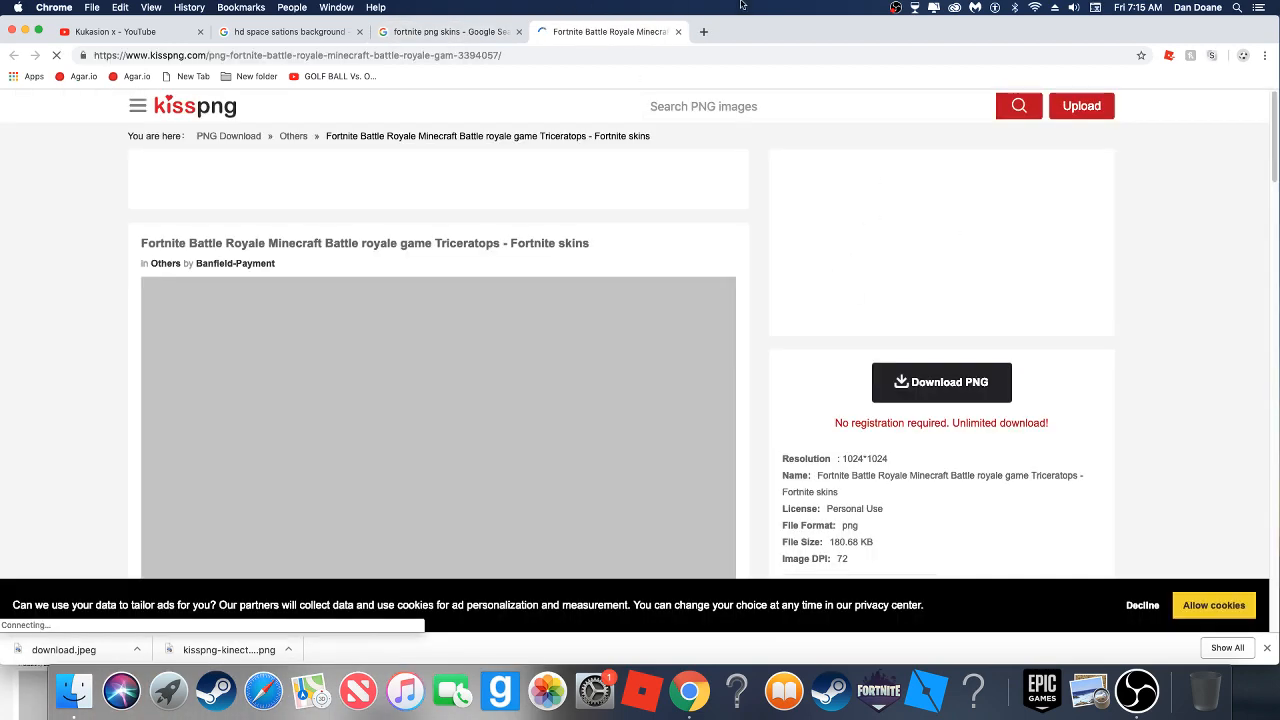
scroll(551, 283, "down", 4)
scroll(700, 240, "up", 1)
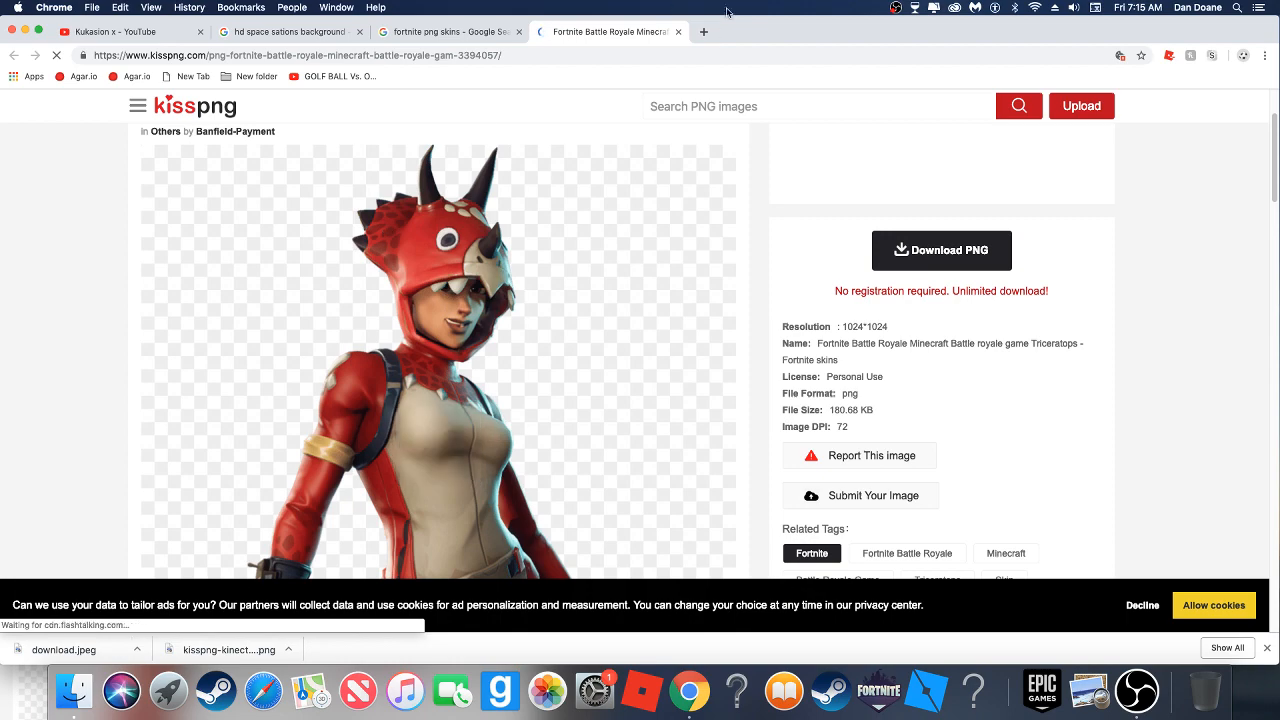
left_click(679, 37)
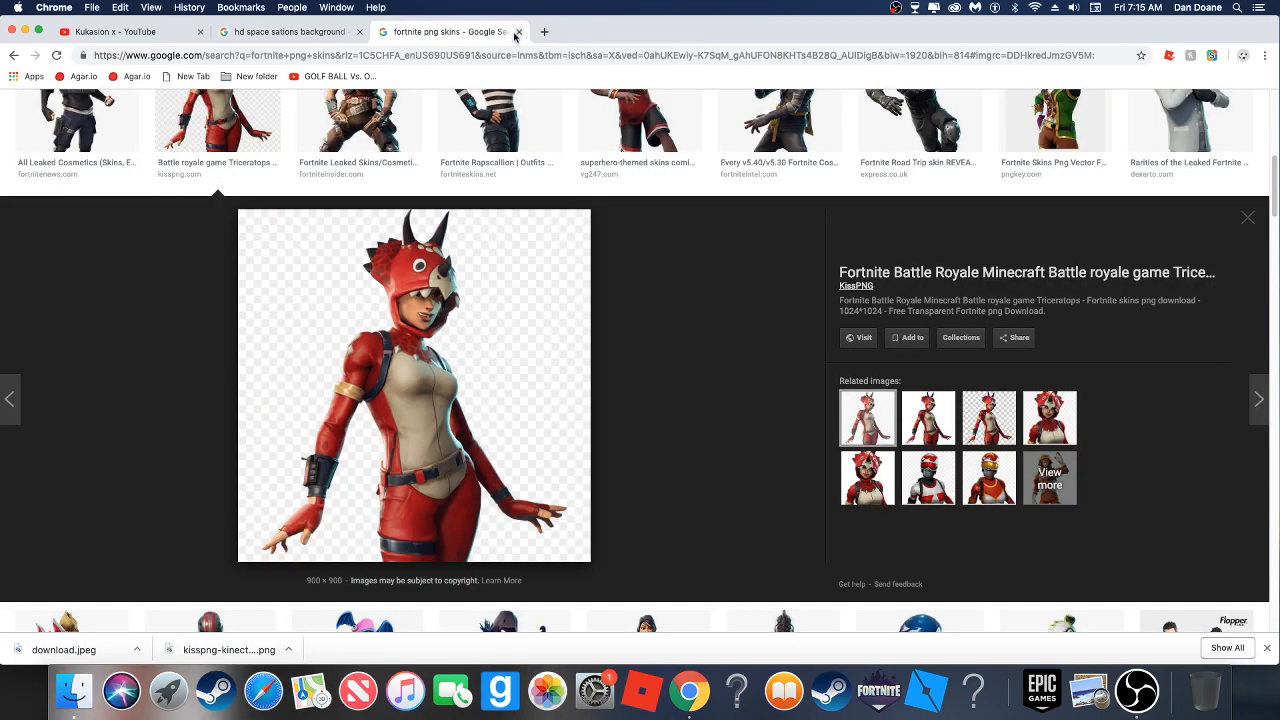
Browse more Fortnite skin images, previewing the KissPNG skin with the green cap and gas mask, and return to the YouTube channel page
scroll(606, 200, "down", 6)
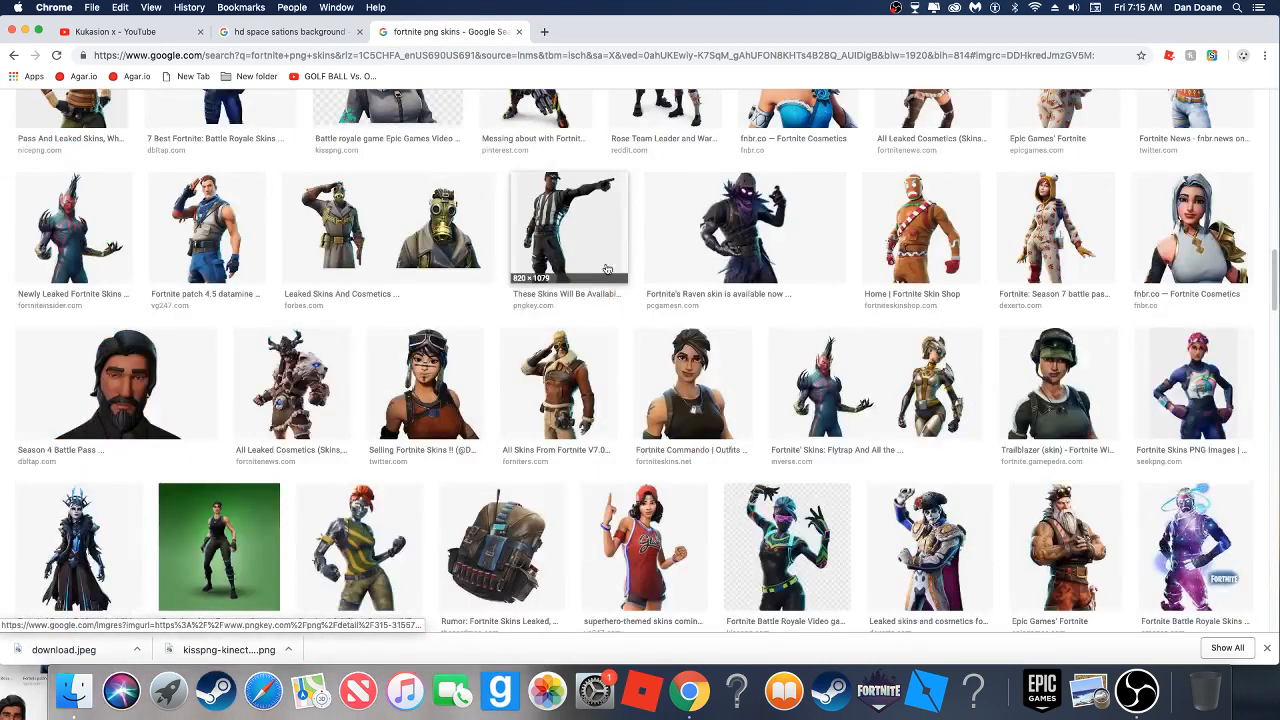
scroll(307, 383, "up", 3)
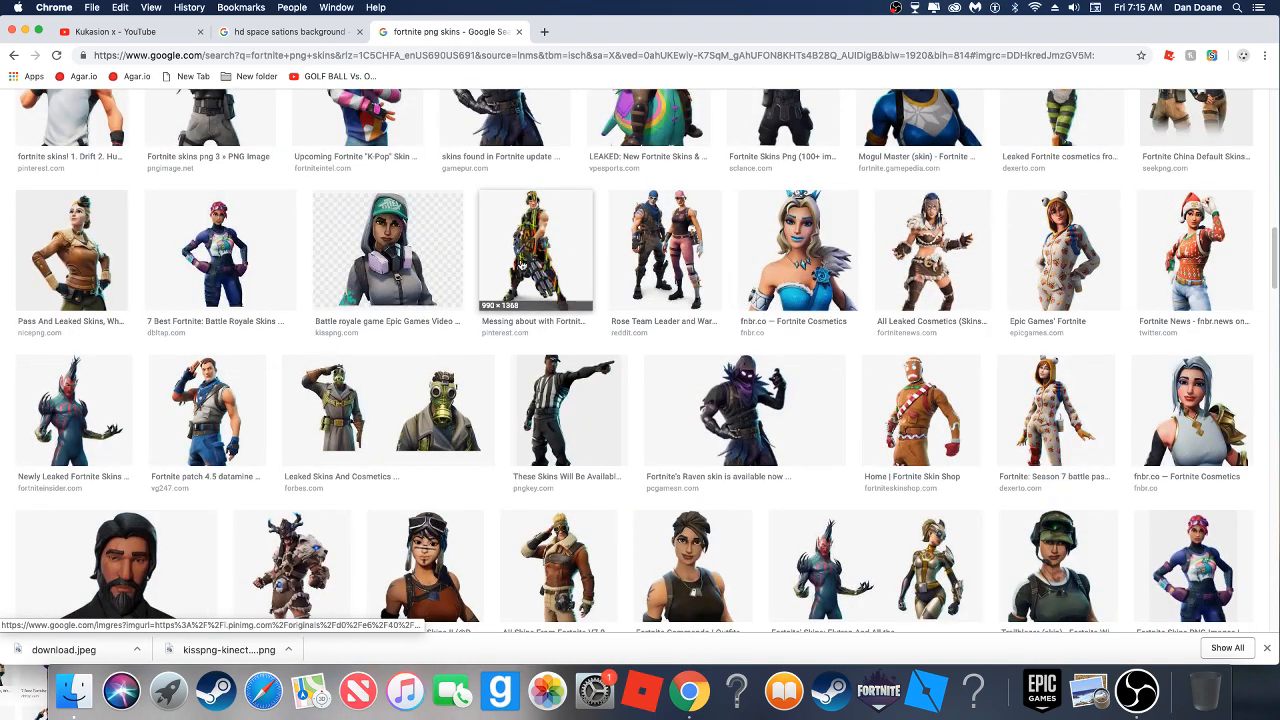
left_click(435, 262)
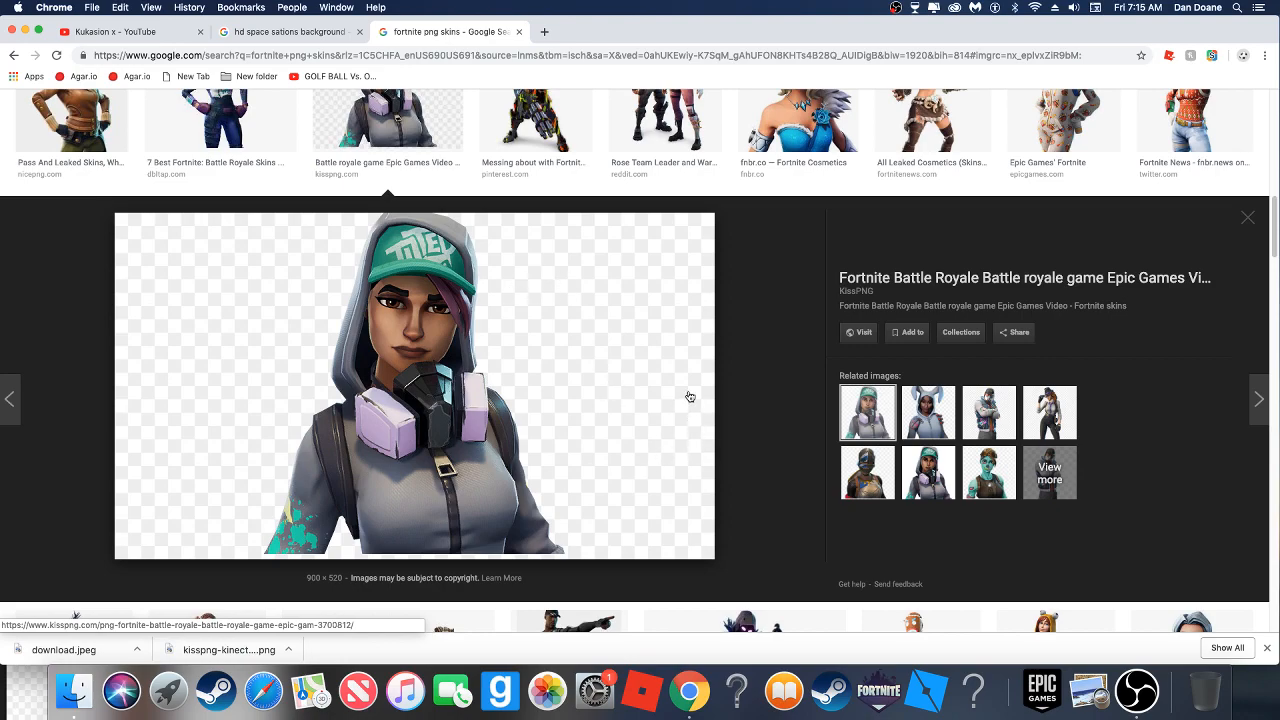
scroll(755, 342, "down", 6)
scroll(755, 342, "down", 15)
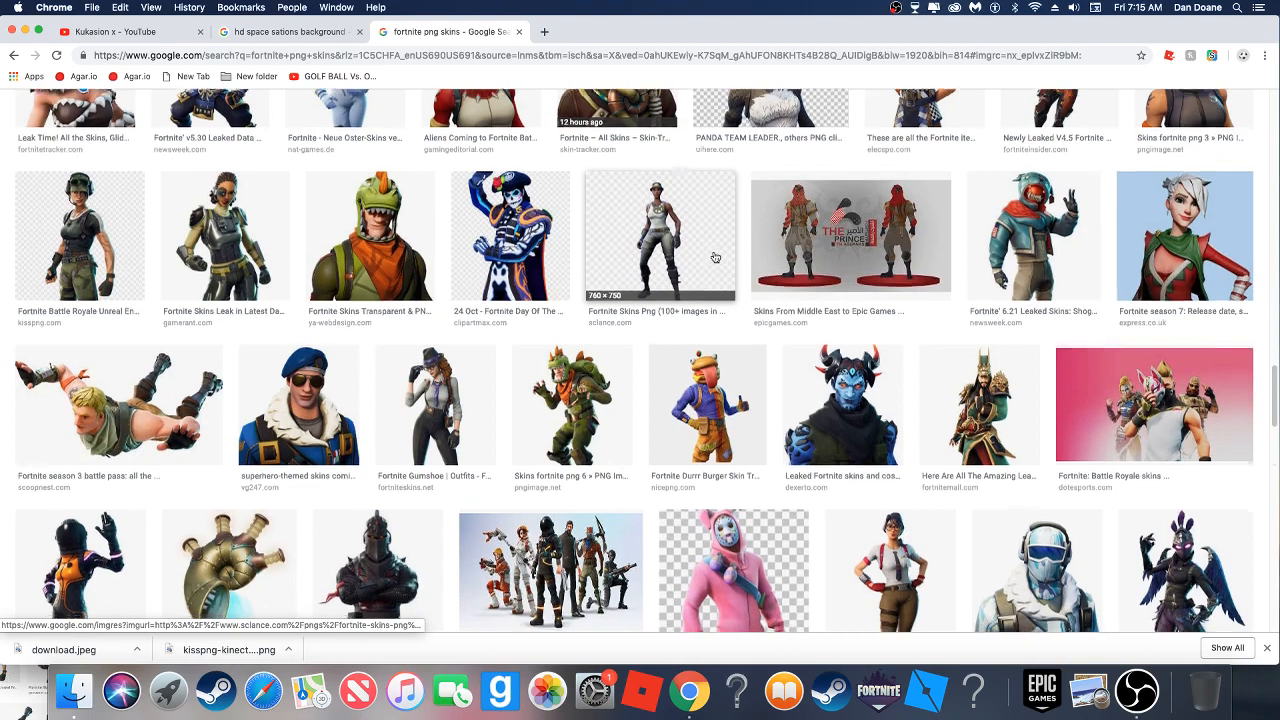
scroll(714, 257, "down", 4)
scroll(714, 257, "down", 15)
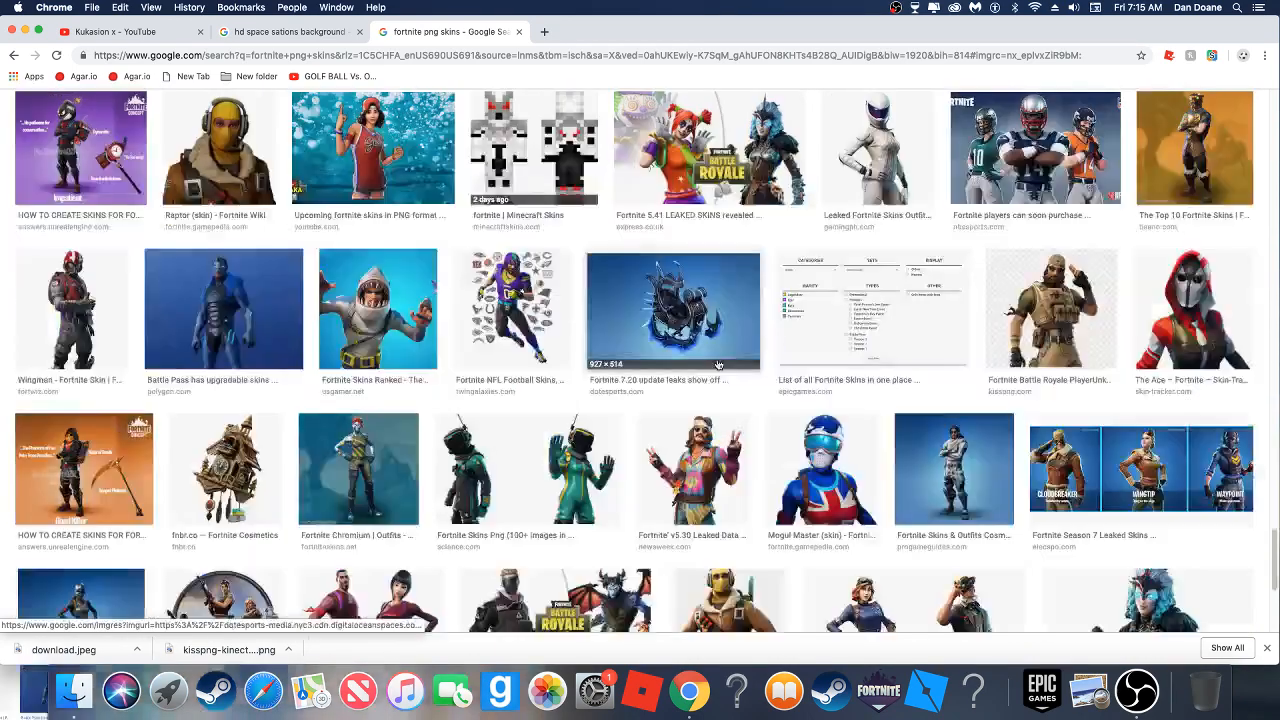
scroll(717, 365, "down", 8)
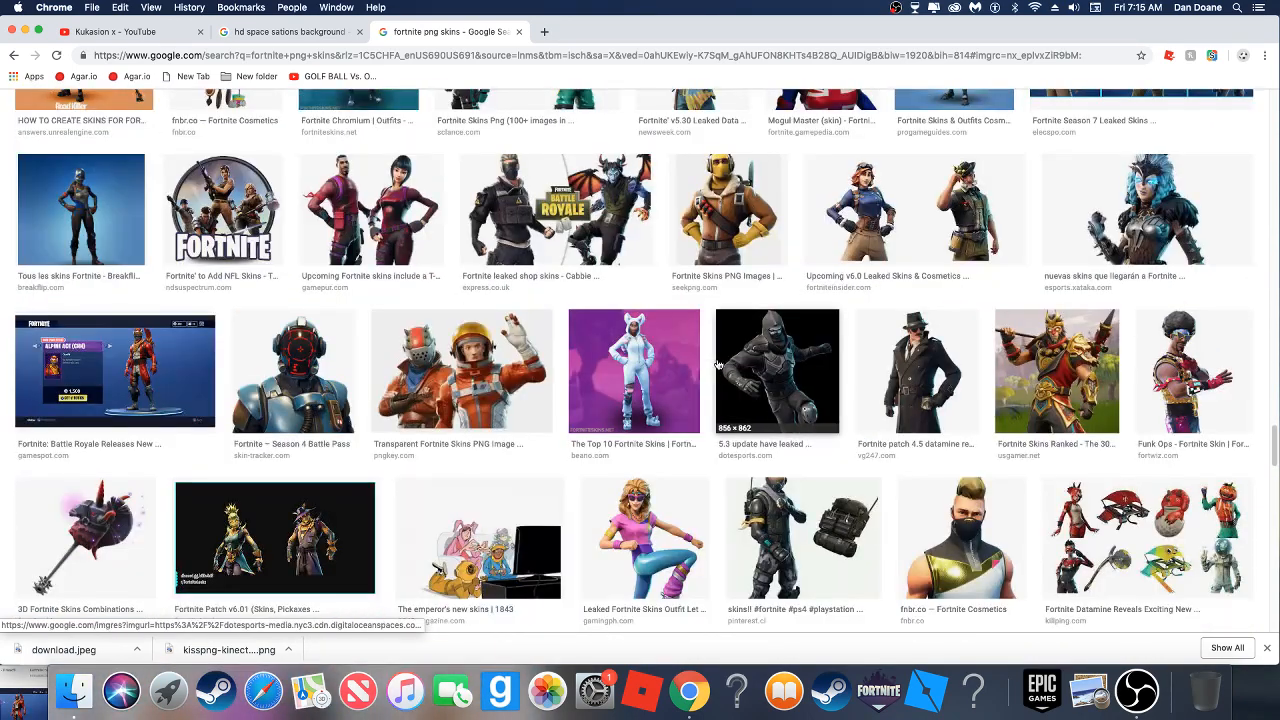
scroll(717, 365, "down", 15)
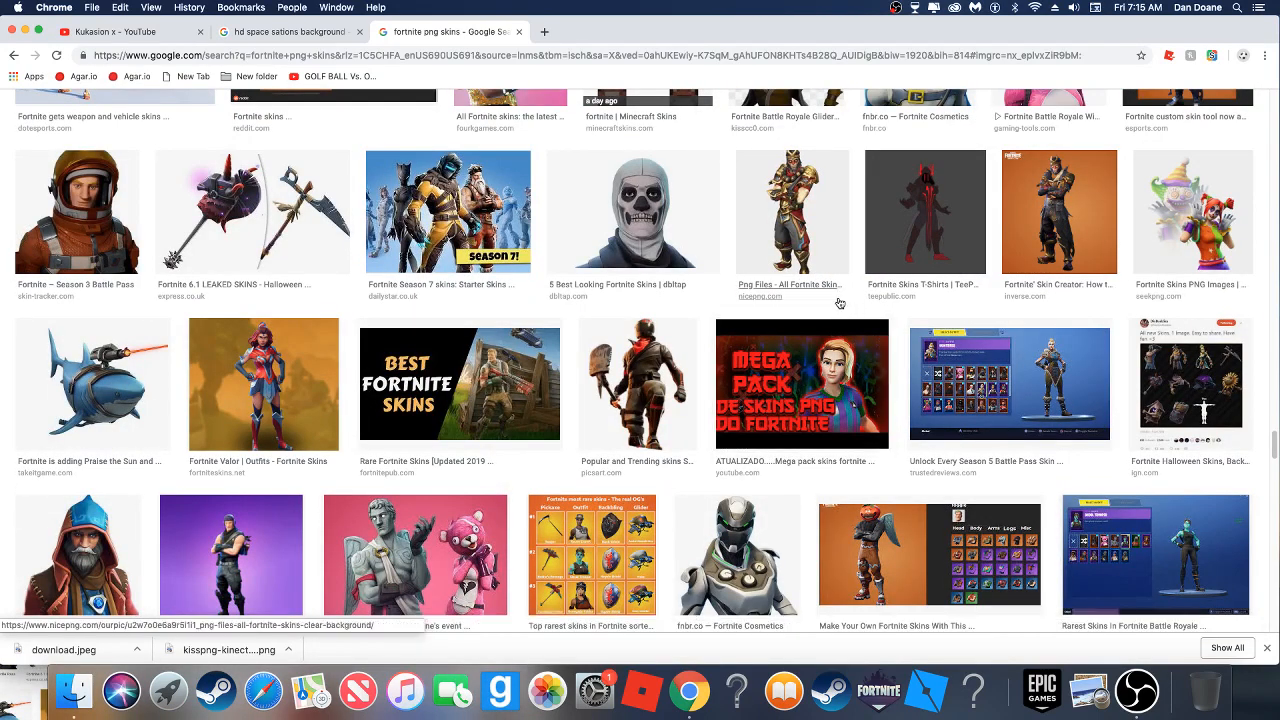
scroll(808, 350, "up", 5)
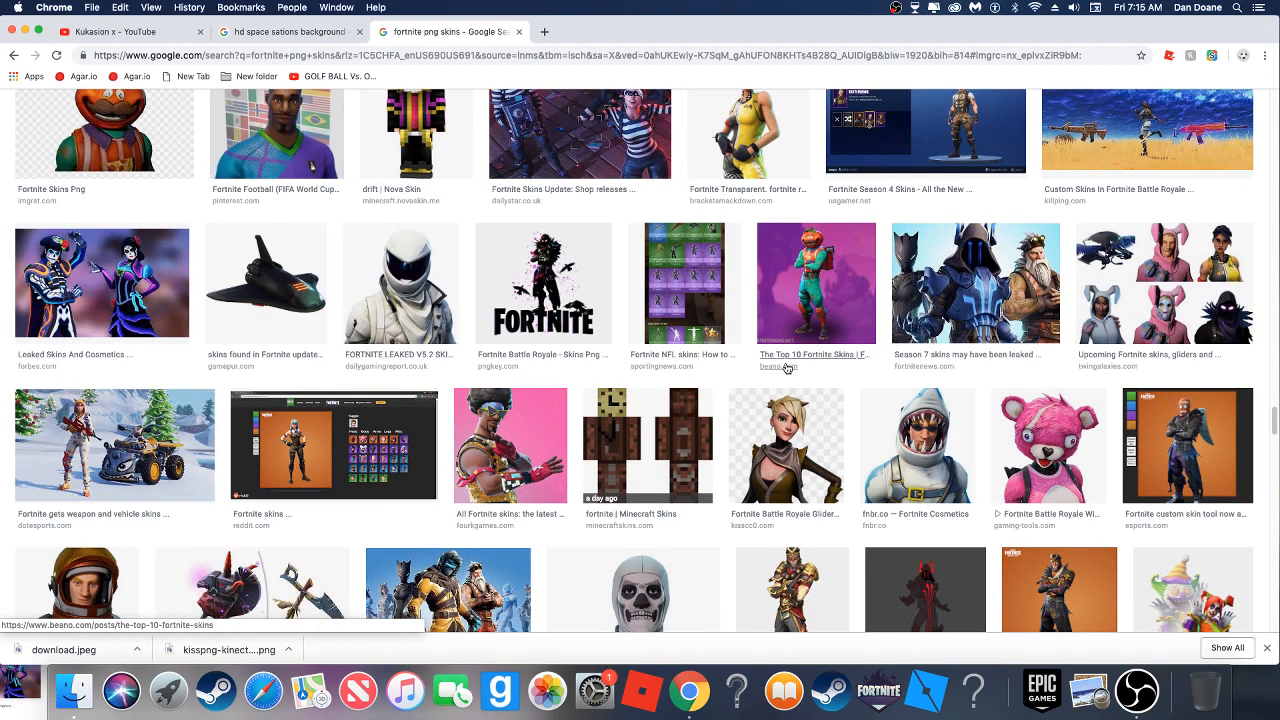
scroll(786, 368, "up", 15)
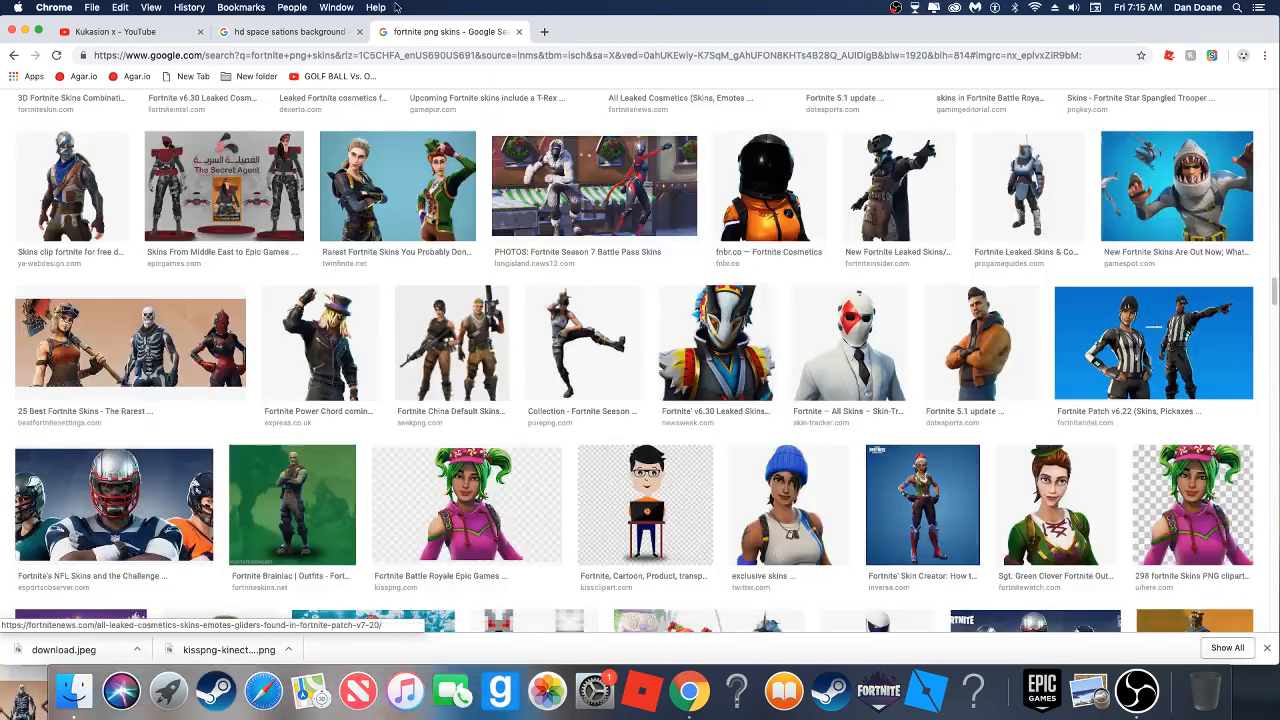
left_click(110, 31)
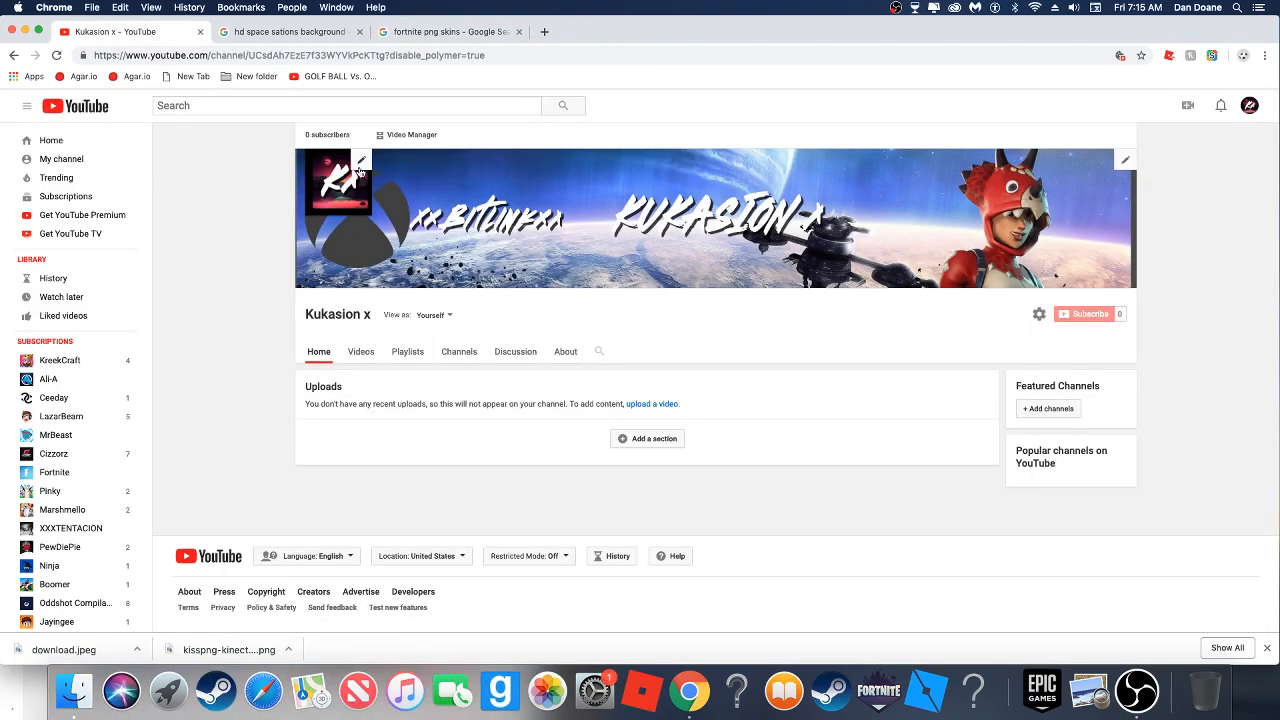